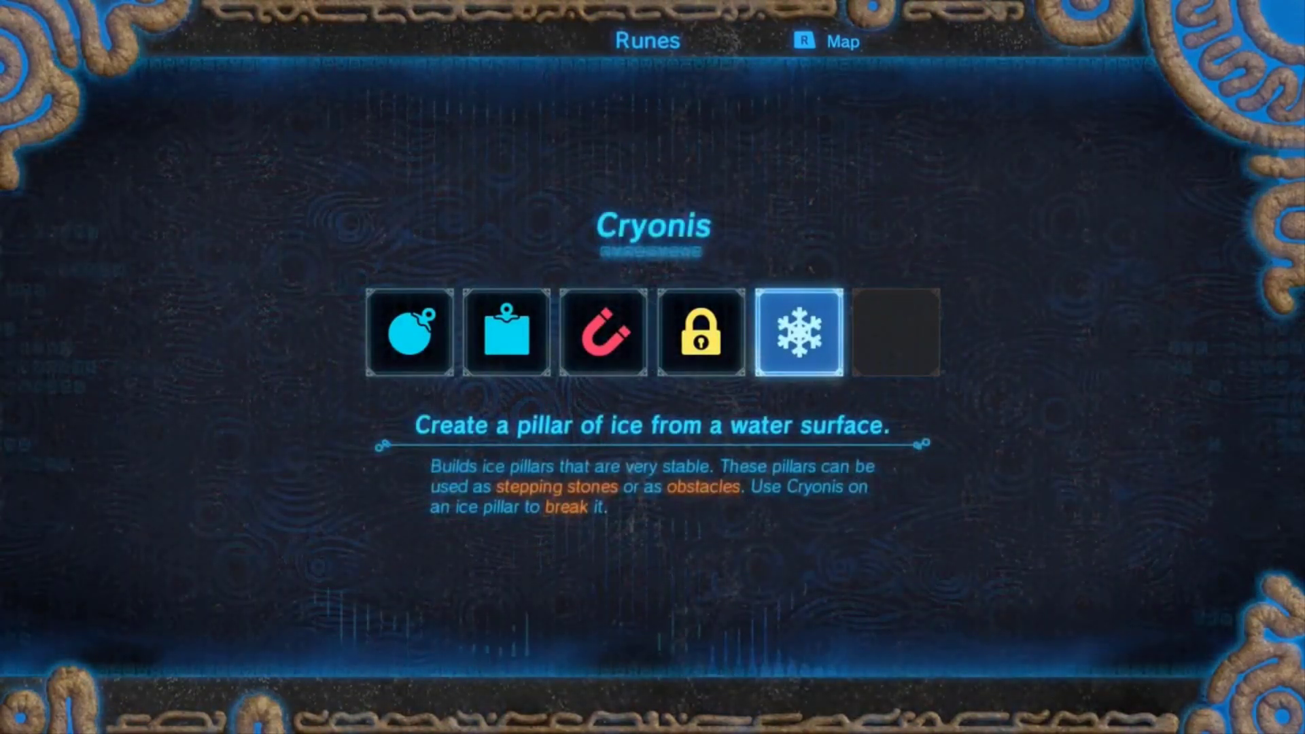
Step: Equip the Cryonis rune, raise an ice pillar from the water and climb it
{"action": "key", "text": "Return"}
{"action": "key", "text": "q"}
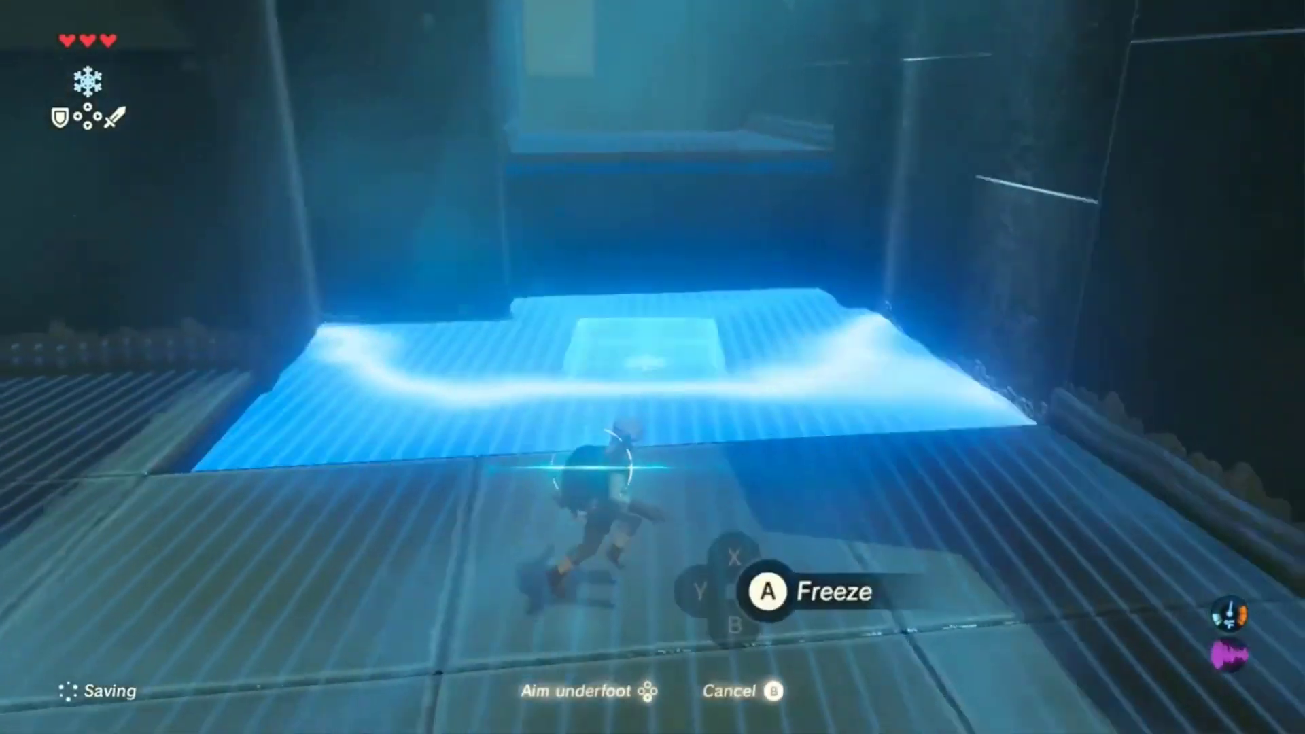
{"action": "key", "text": "w"}
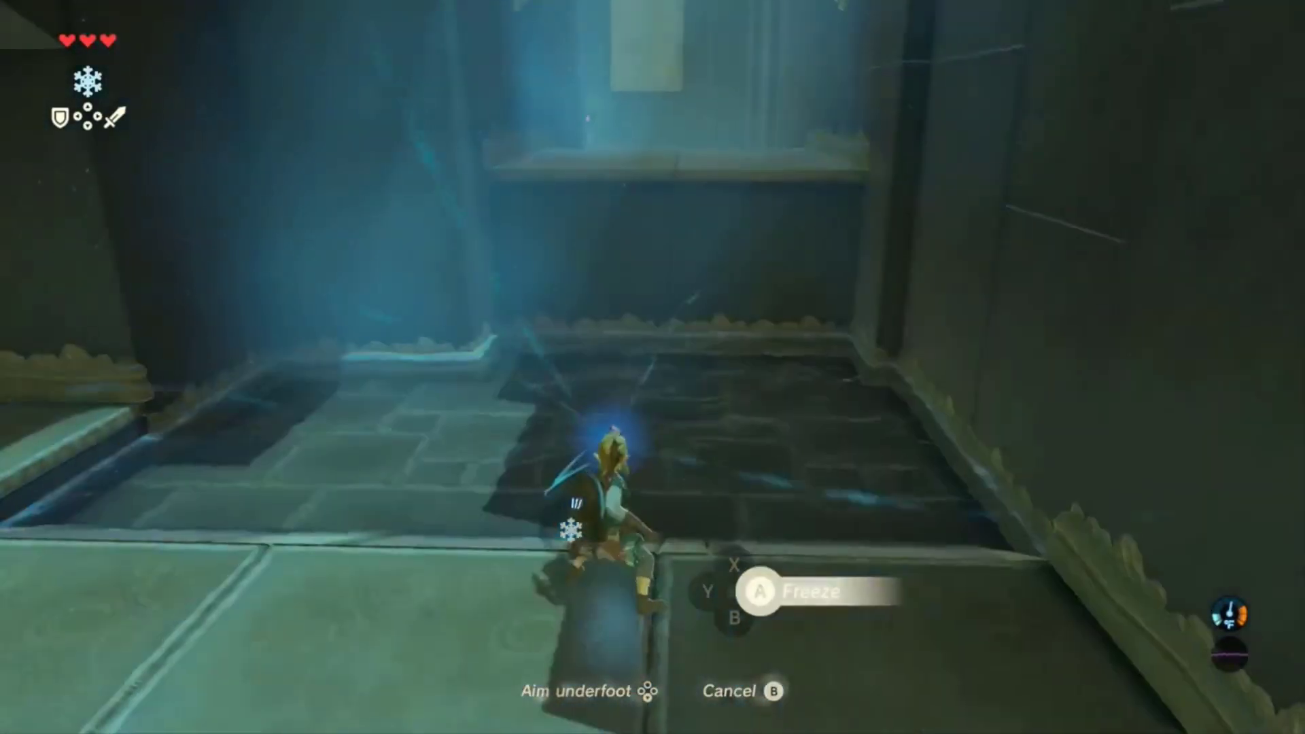
{"action": "key", "text": "Return"}
{"action": "key", "text": "w"}
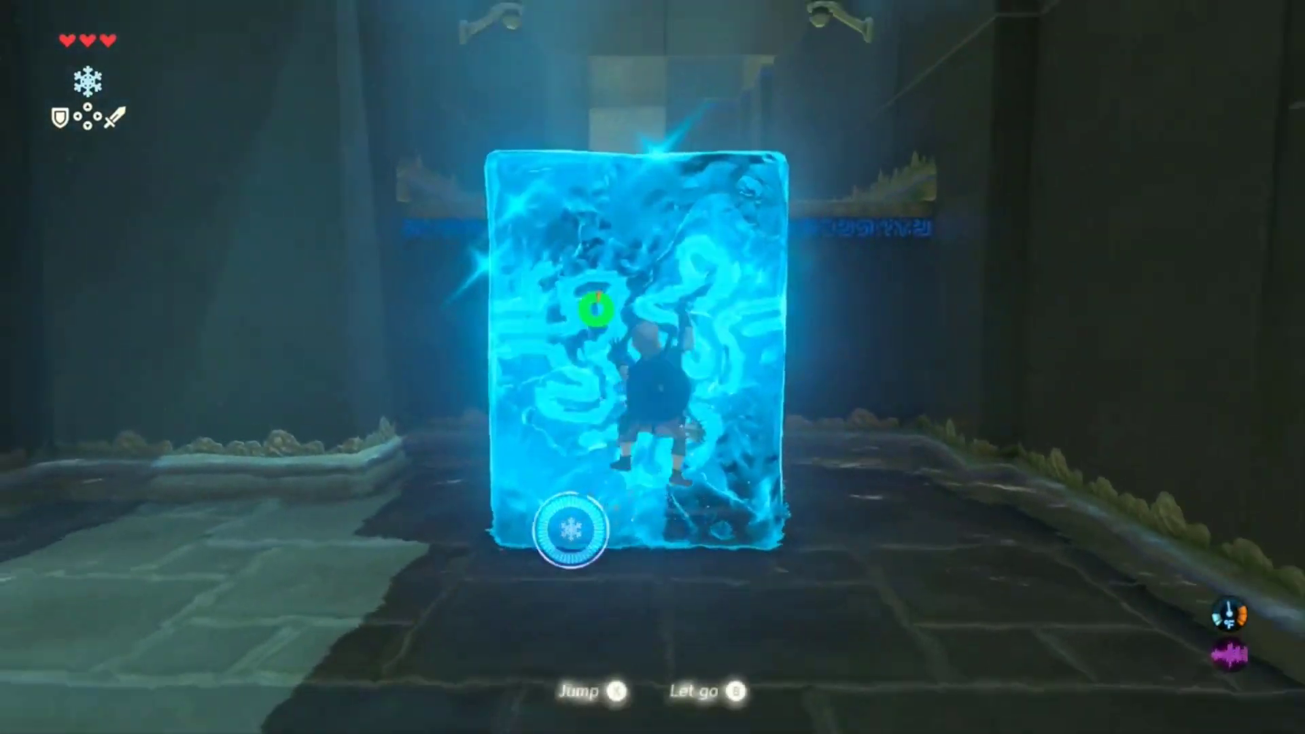
Step: Run through the flooded corridor and up the stairs to the shrine altar
{"action": "key", "text": "w"}
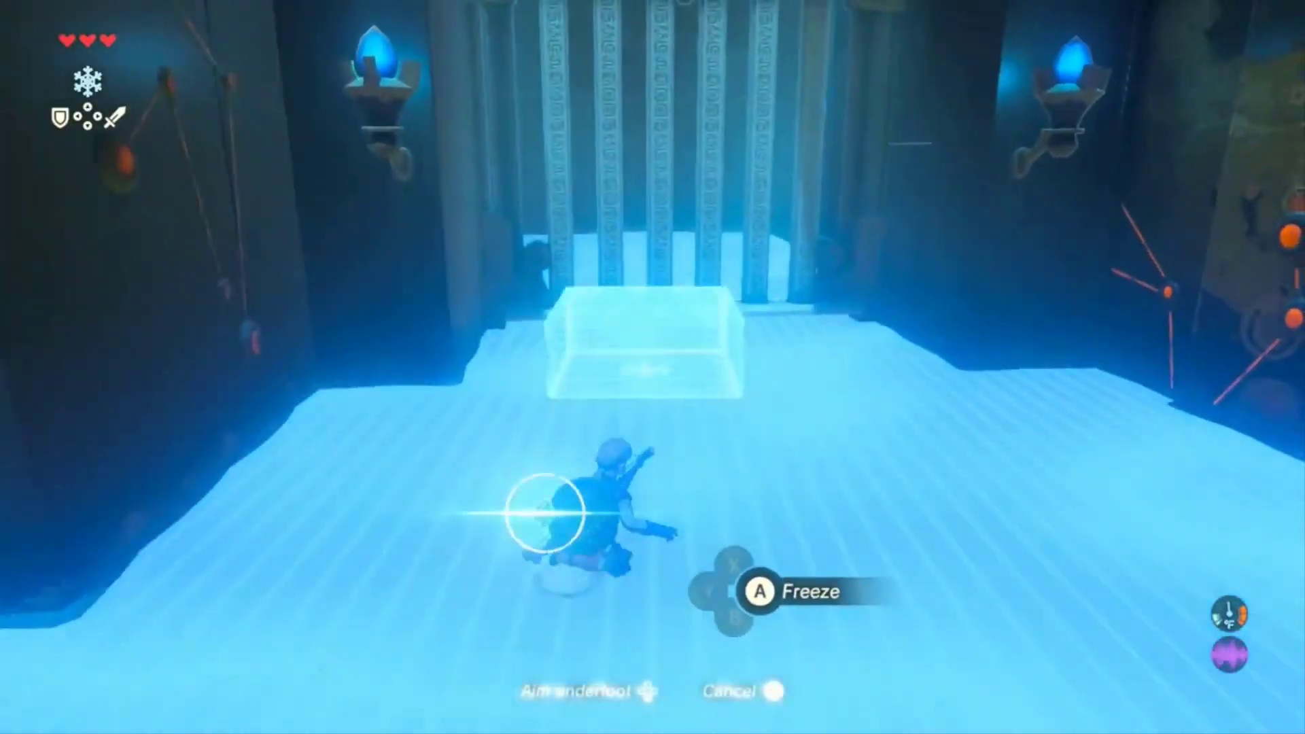
{"action": "key", "text": "w"}
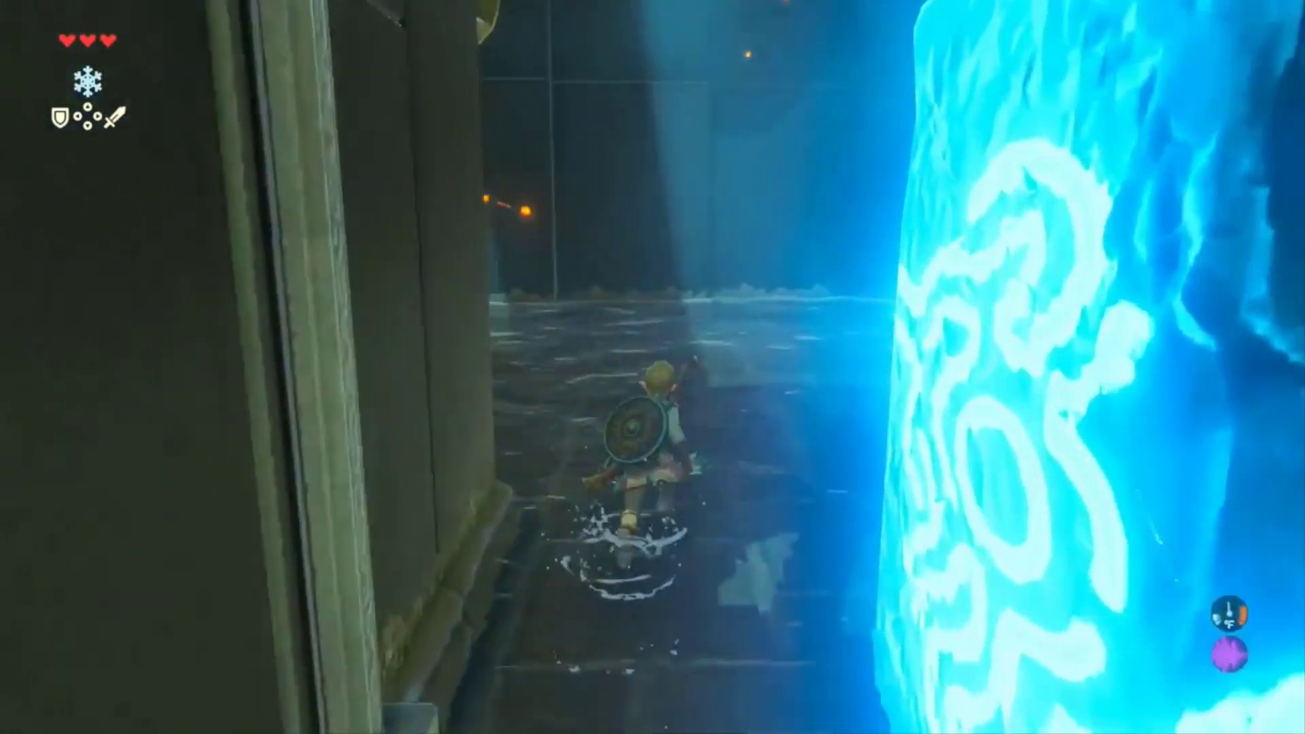
{"action": "key", "text": "w"}
{"action": "key", "text": "w"}
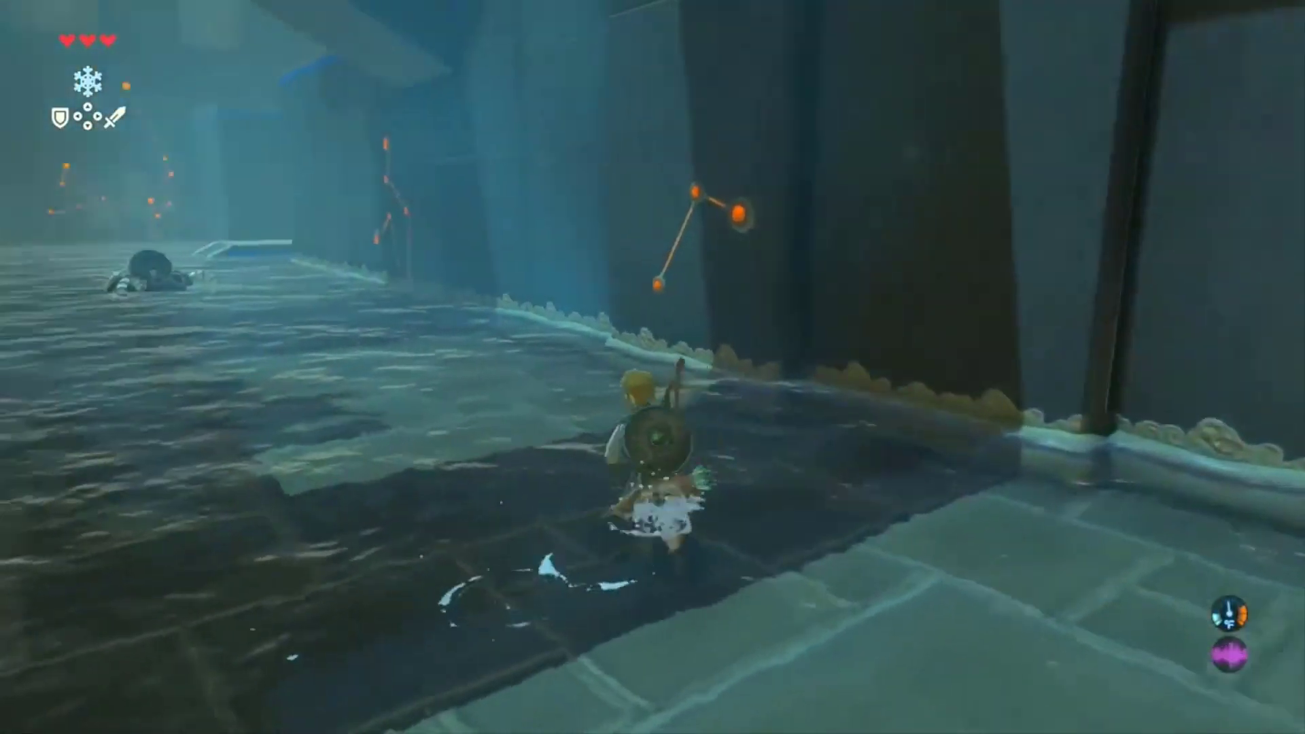
{"action": "key", "text": "w"}
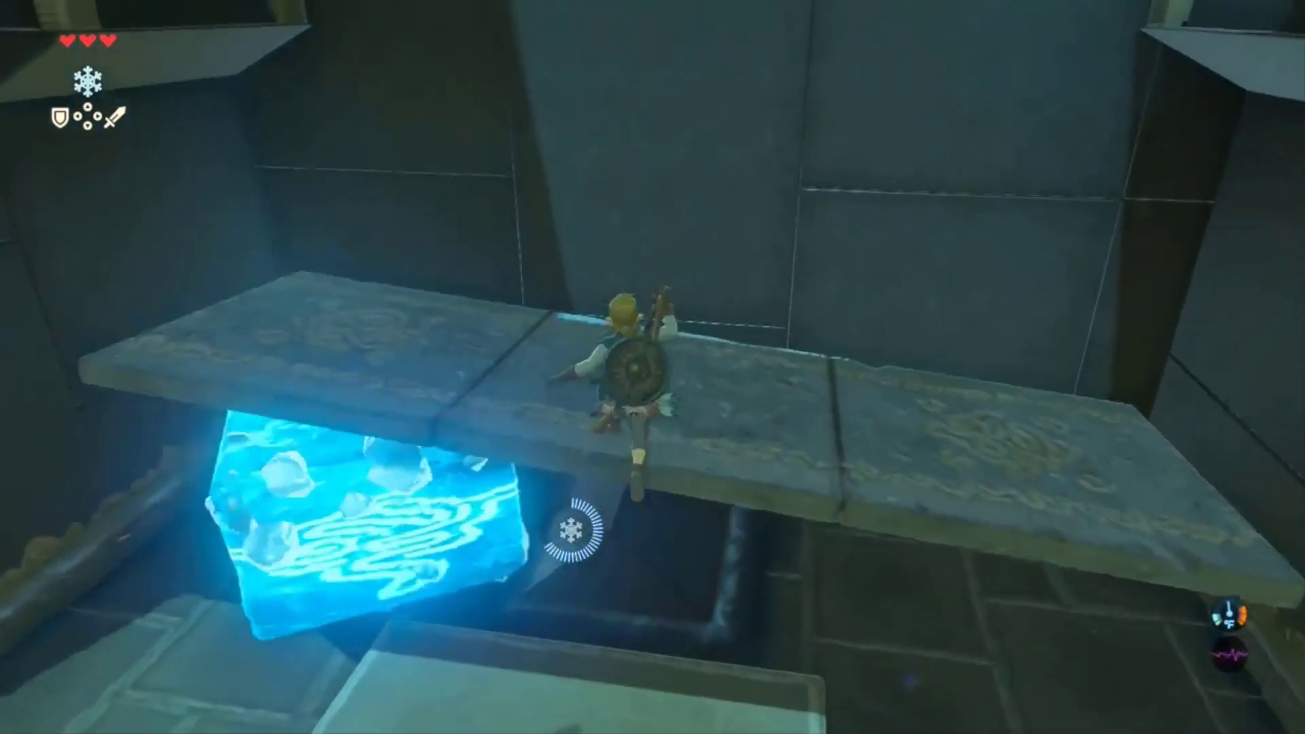
{"action": "key", "text": "w"}
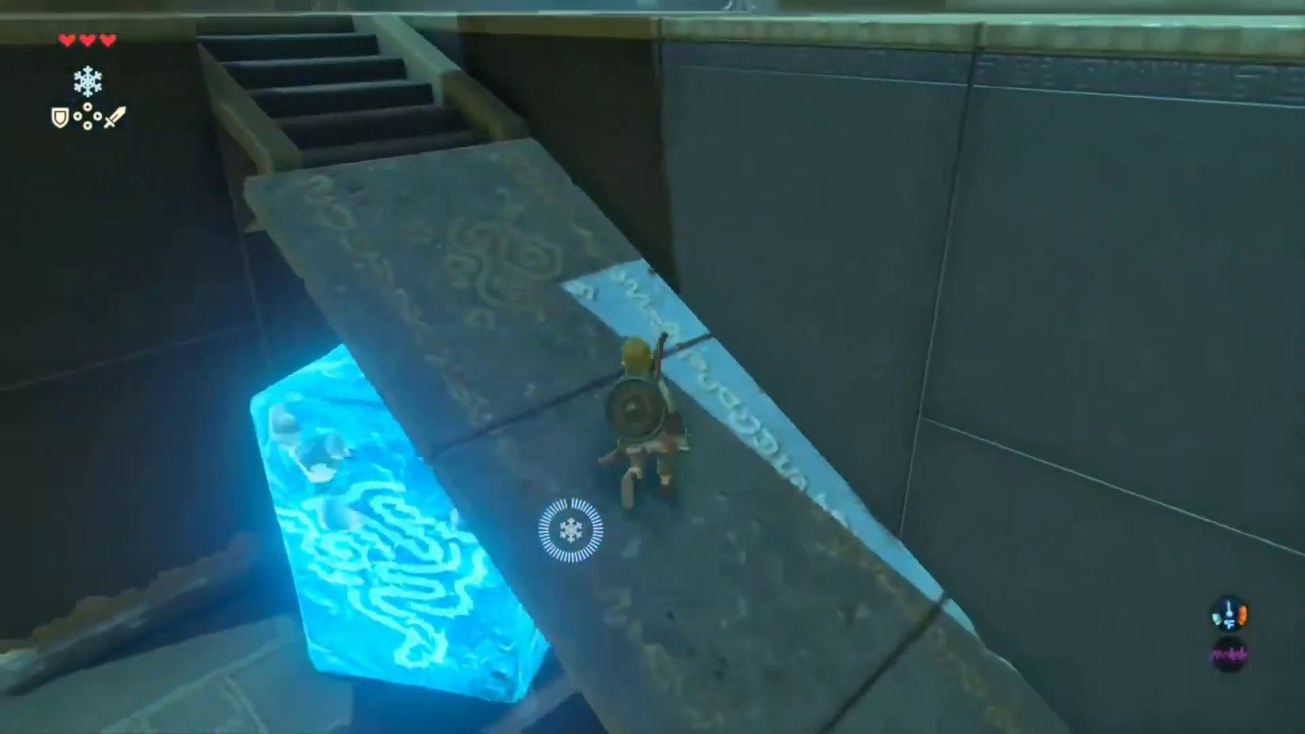
{"action": "key", "text": "w"}
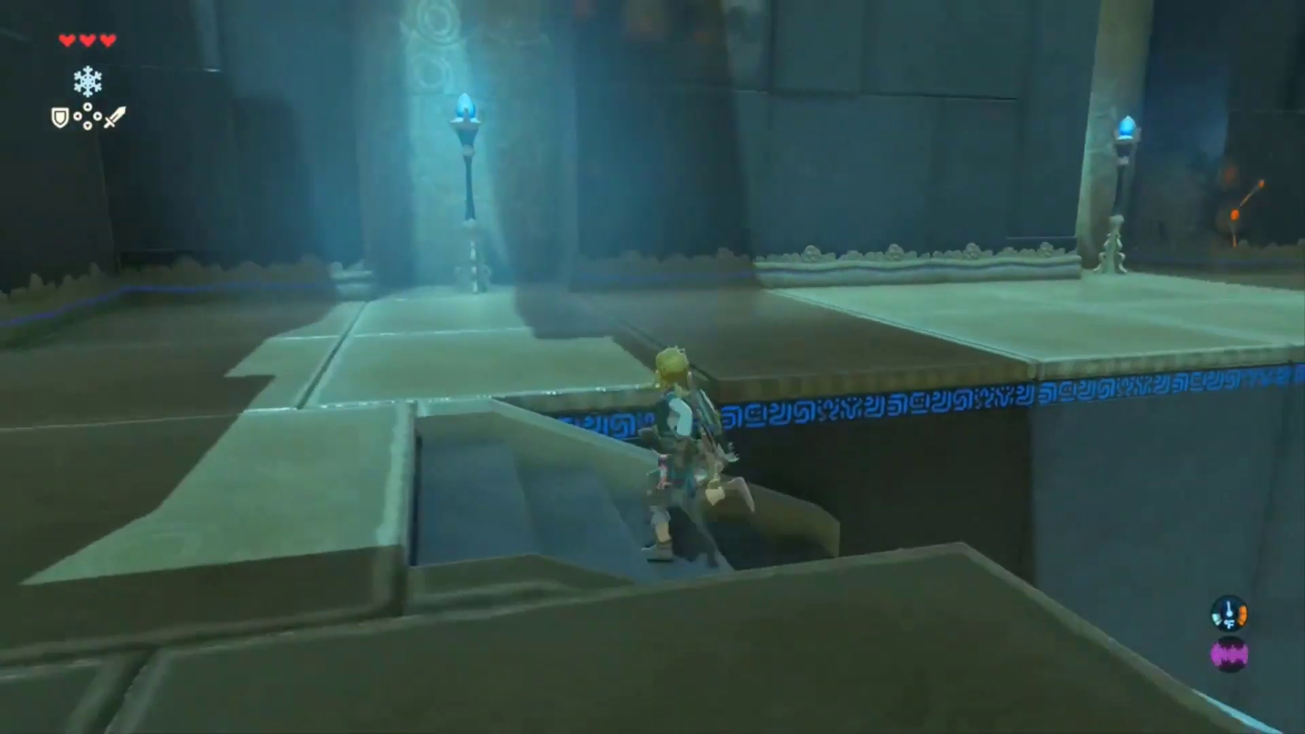
{"action": "key", "text": "w"}
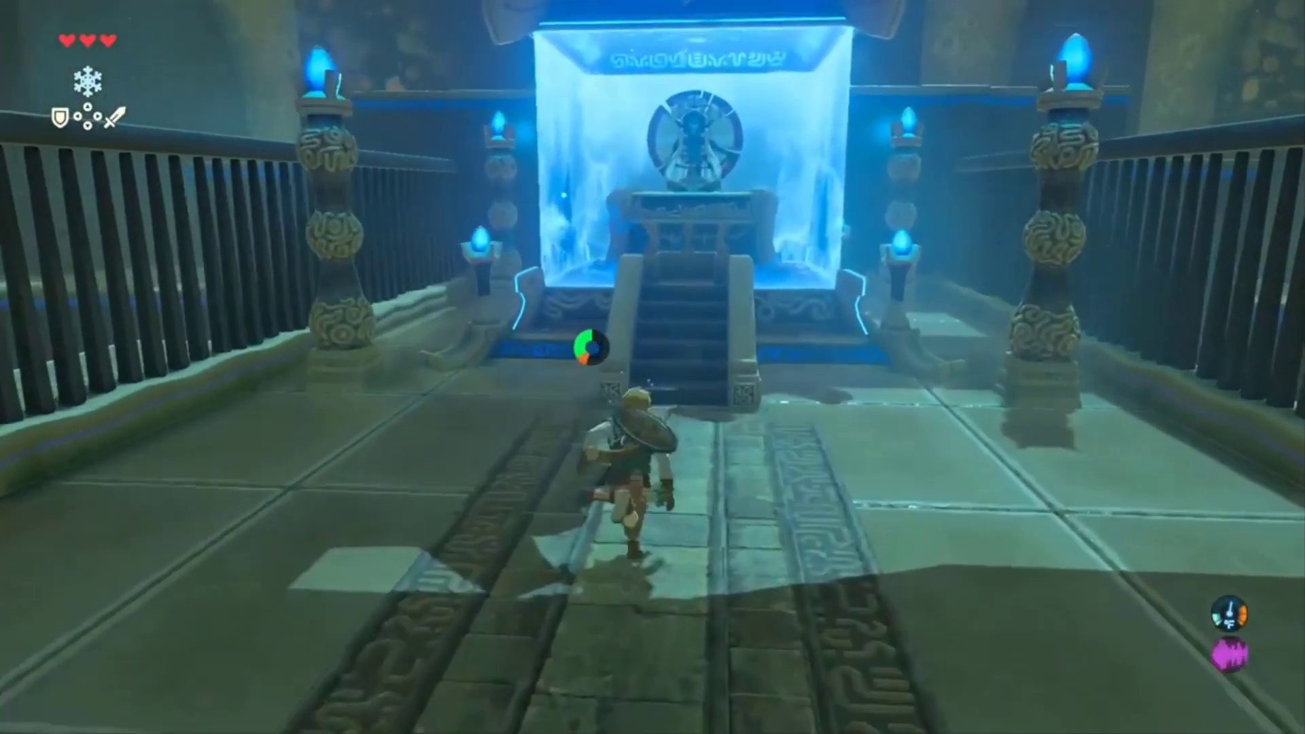
{"action": "key", "text": "w"}
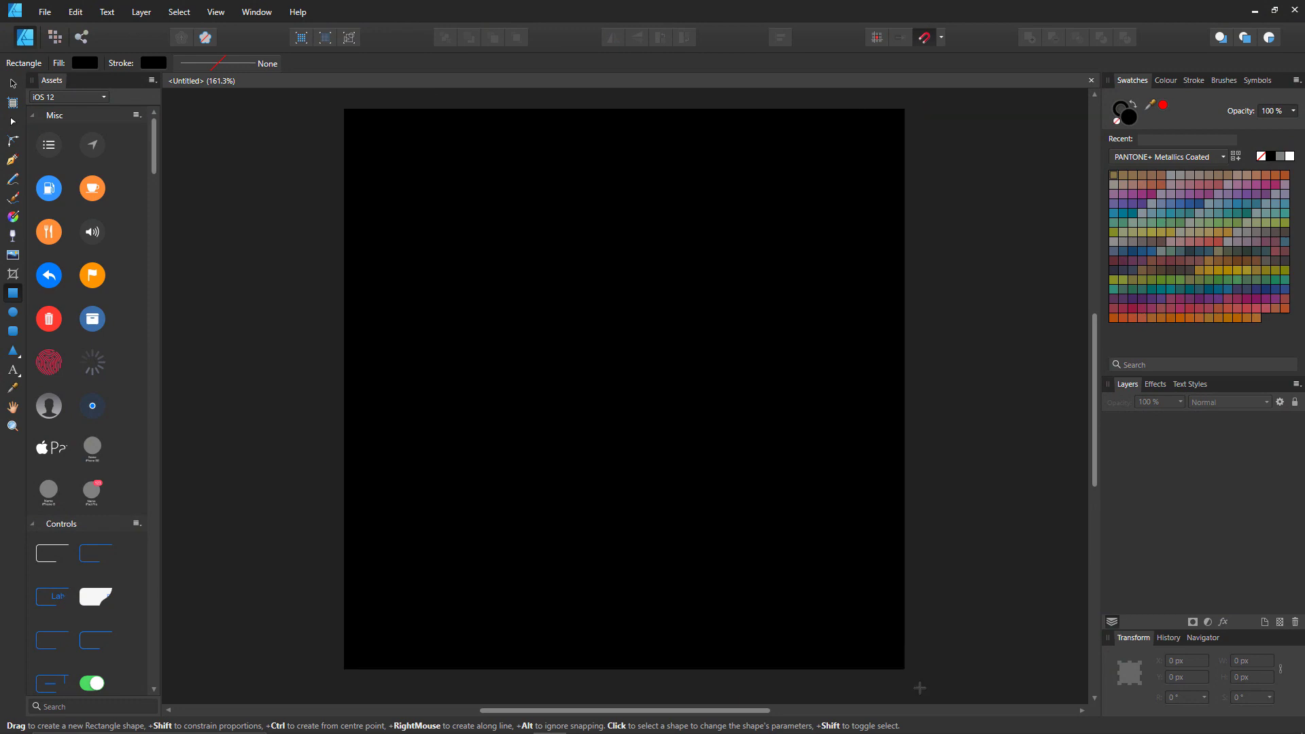
Step: Set the rectangle's fill to a dark, near-black navy blue in the Colour Chooser
{"action": "double_click", "coordinate": [1124, 112]}
{"action": "left_click", "coordinate": [1160, 168]}
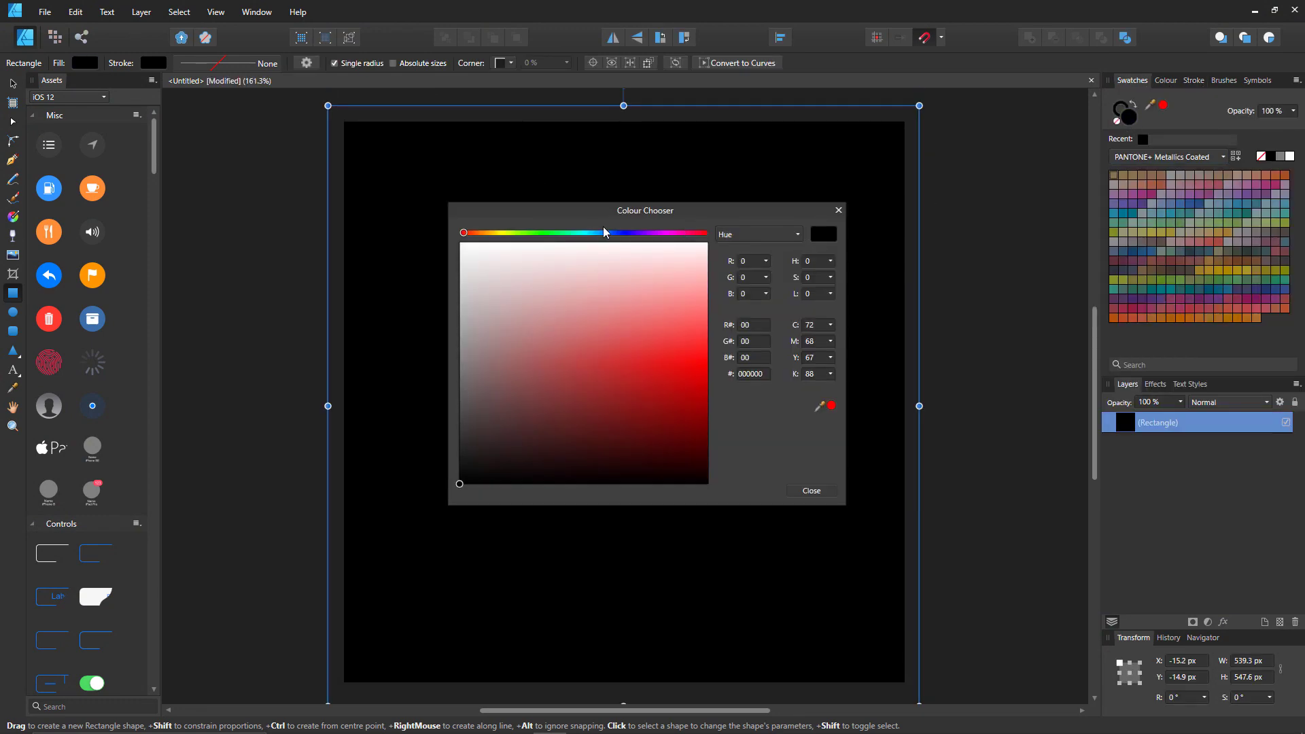
{"action": "left_click_drag", "start_coordinate": [605, 233], "coordinate": [626, 232]}
{"action": "left_click_drag", "start_coordinate": [578, 408], "coordinate": [569, 475]}
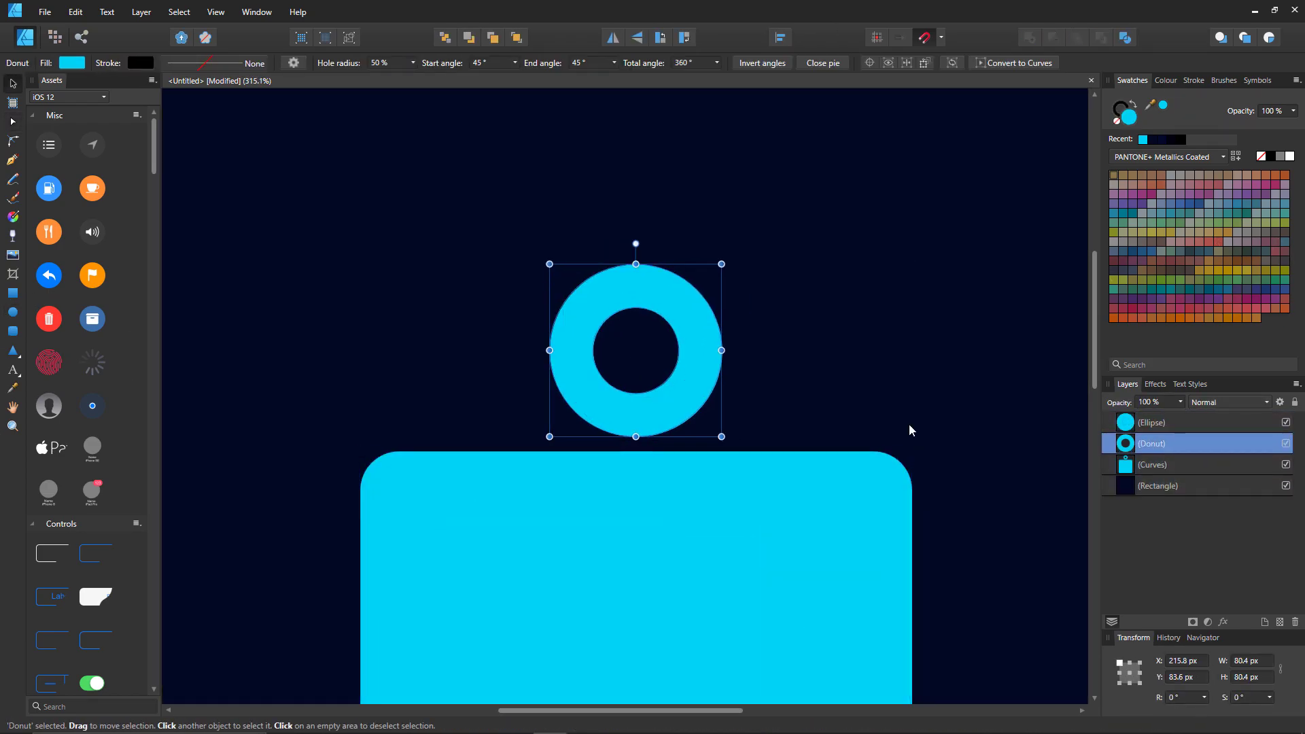
Step: Combine the top ellipse with the shape using a geometry operation, then narrow and shorten the duplicate curve
{"action": "left_click", "coordinate": [652, 489], "text": "shift"}
{"action": "right_click", "coordinate": [503, 362]}
{"action": "mouse_move", "coordinate": [515, 535]}
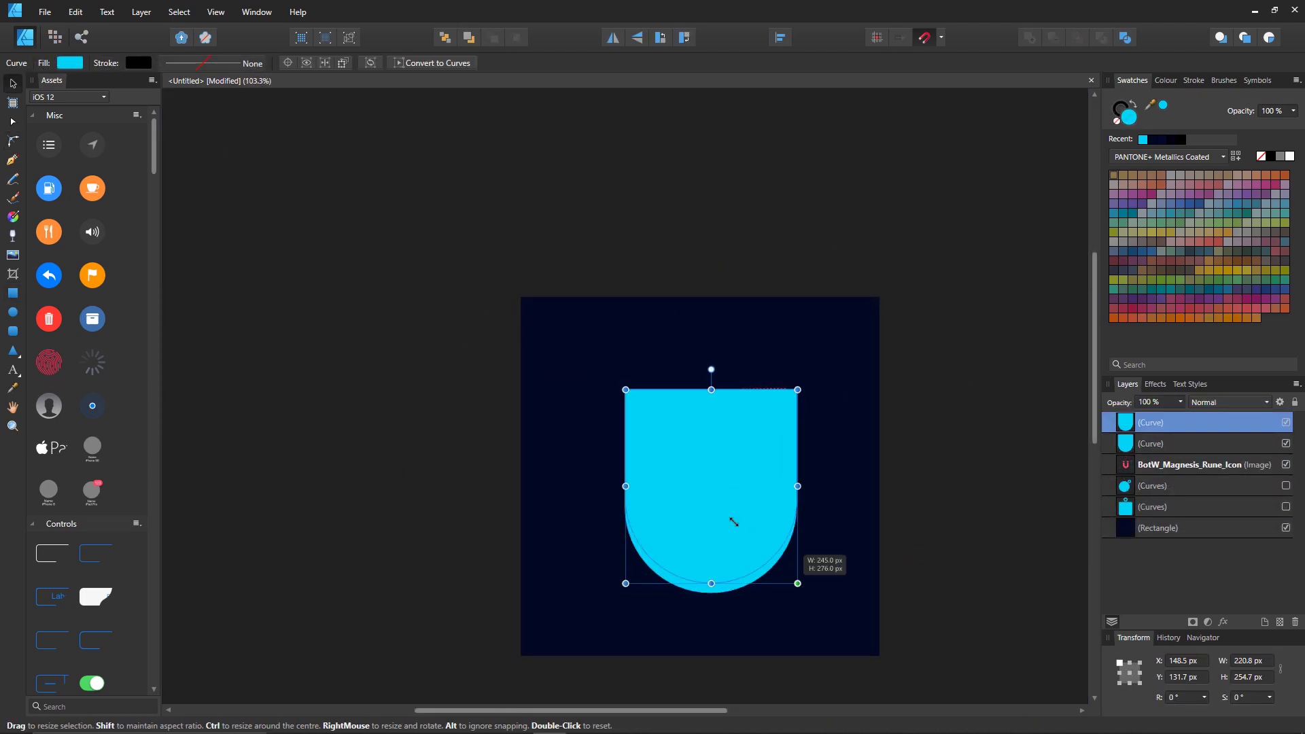
{"action": "left_click_drag", "start_coordinate": [734, 522], "coordinate": [747, 508]}
{"action": "left_click_drag", "start_coordinate": [711, 583], "coordinate": [711, 563]}
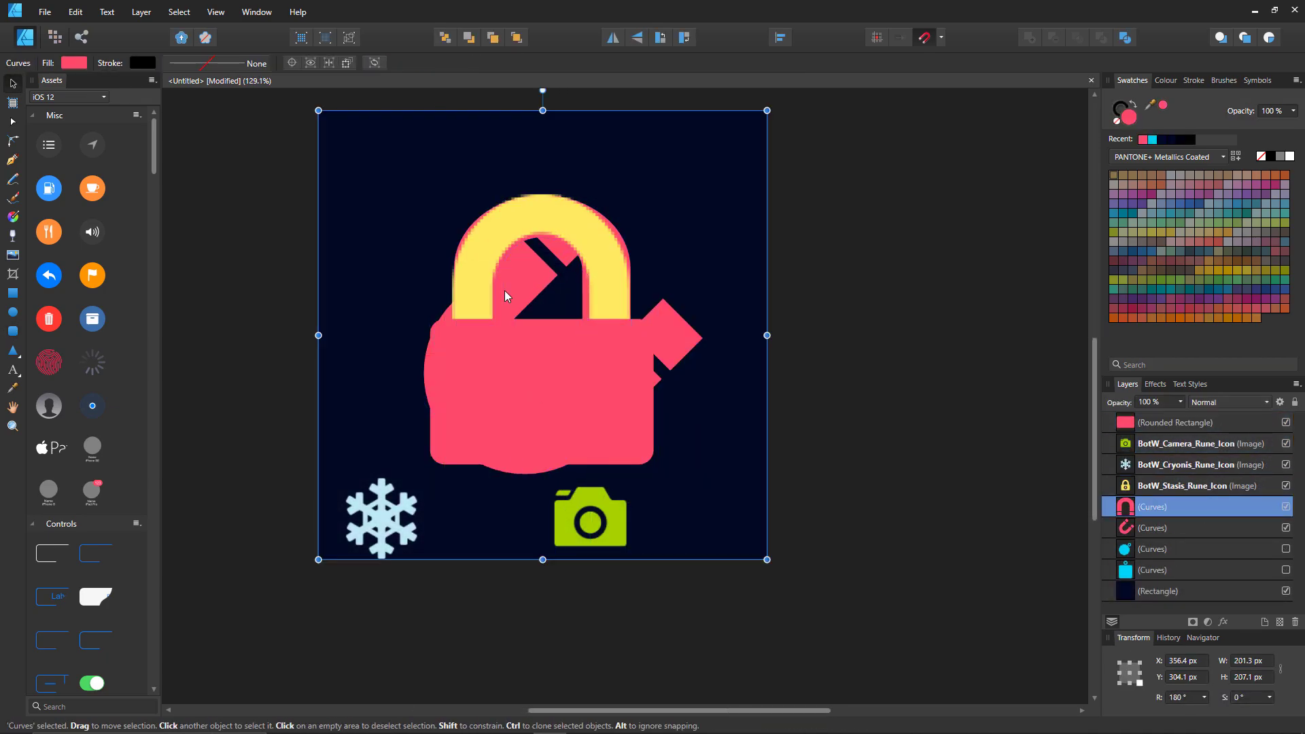
Step: Trace the BotW_Stasis_Rune_Icon lock, with the pink curve above the lock body
{"action": "double_click", "coordinate": [1186, 486]}
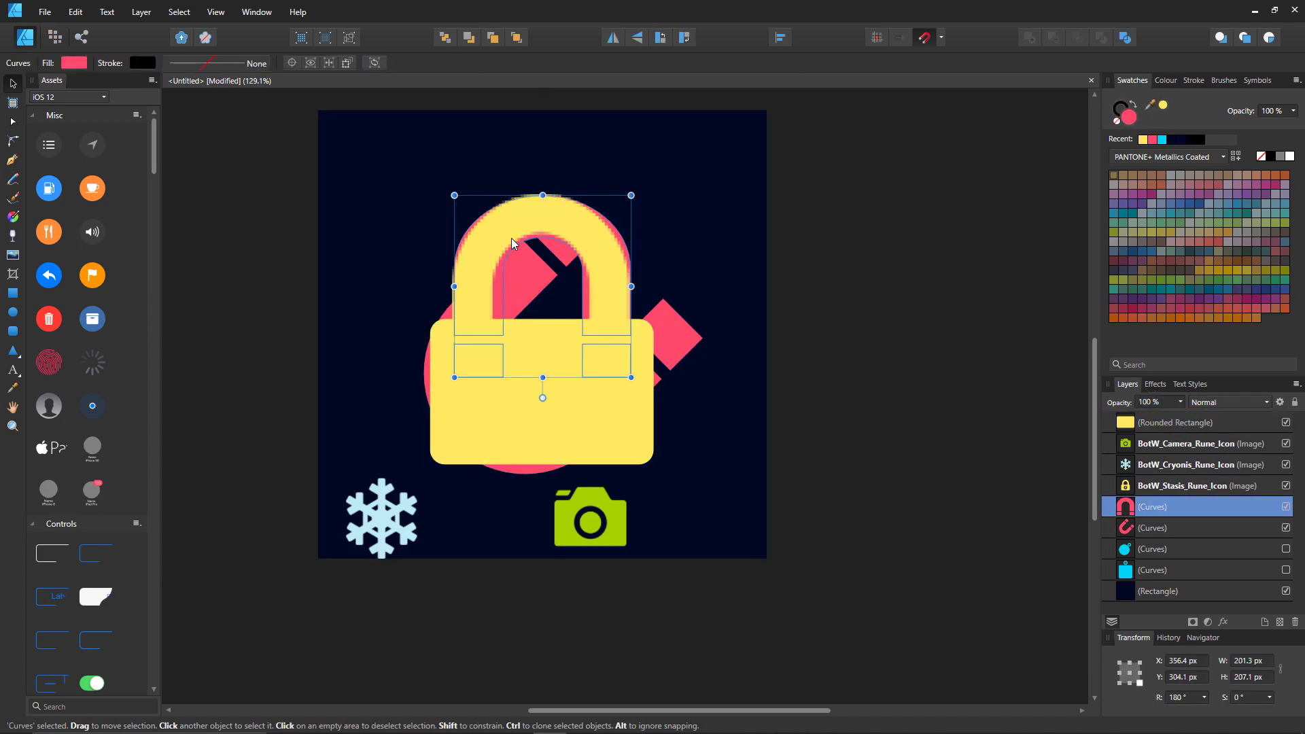
{"action": "key", "text": "a"}
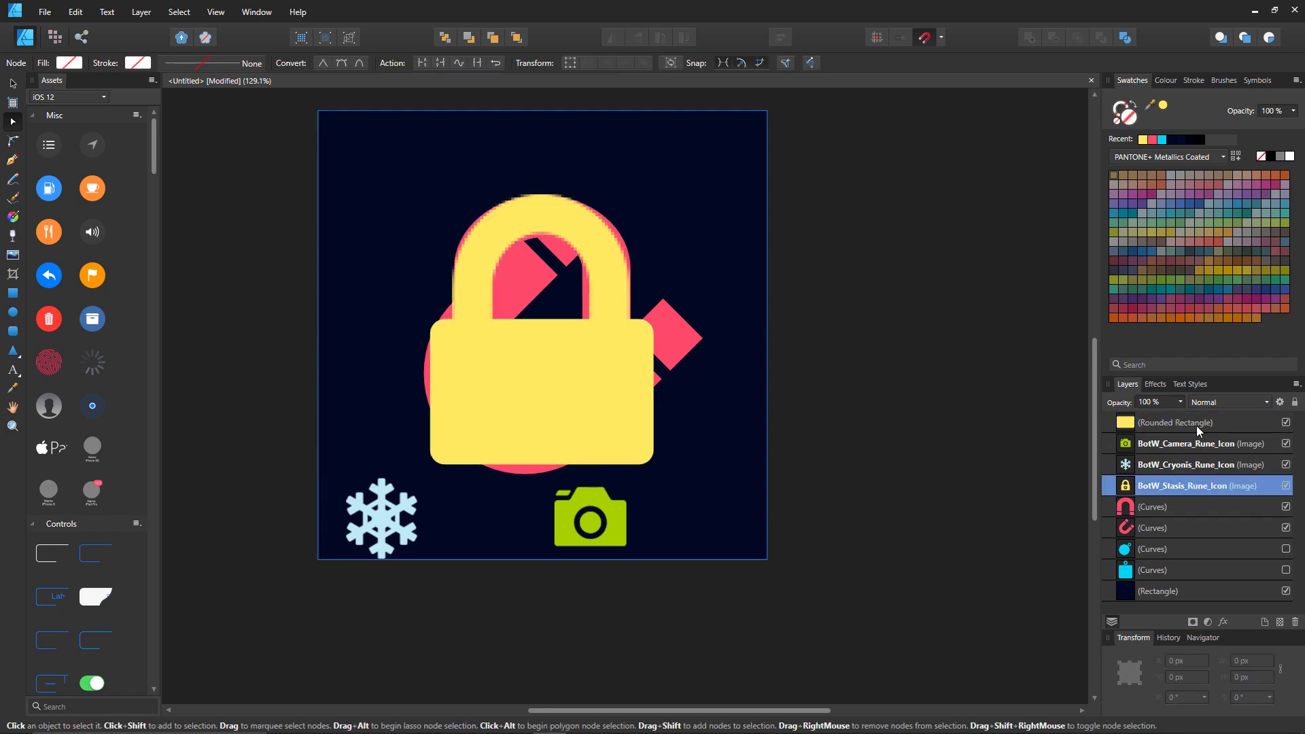
{"action": "key", "text": "ctrl+shift+]"}
{"action": "left_click_drag", "start_coordinate": [640, 400], "coordinate": [557, 346]}
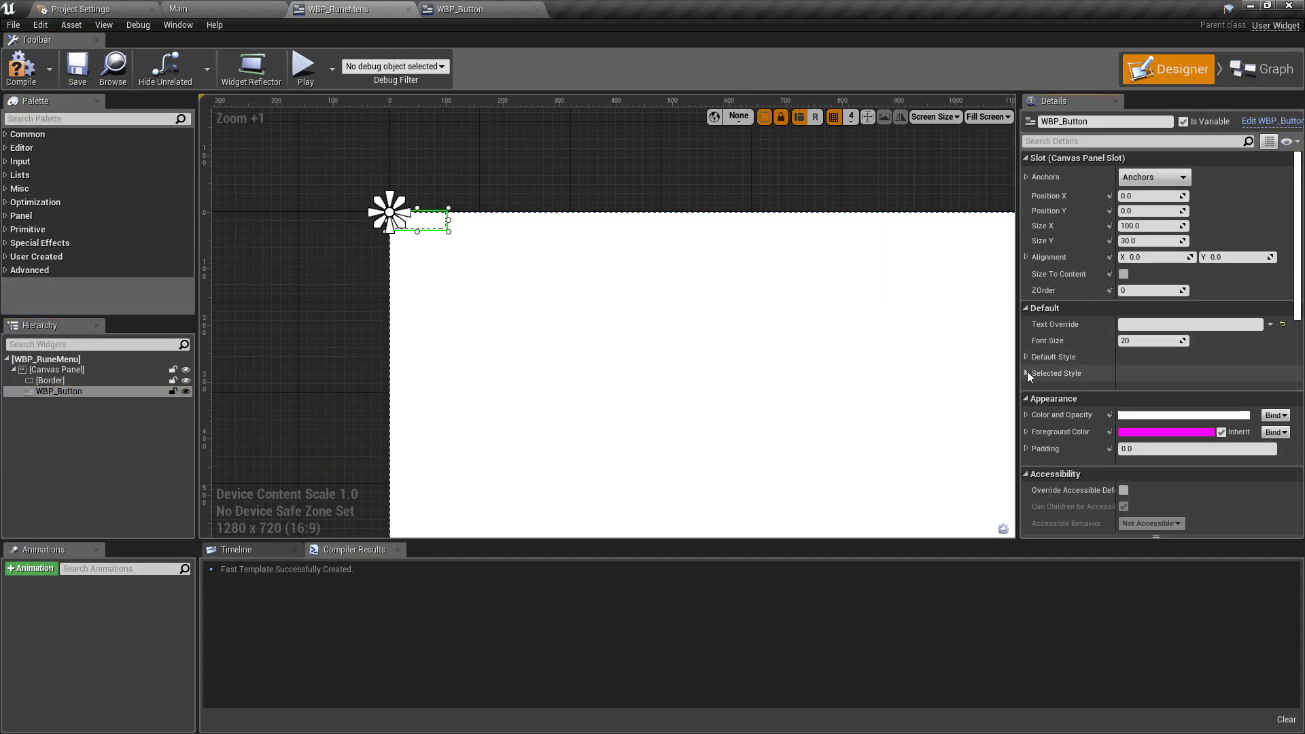
Step: Give the first button the T_BombRound Normal image and shift its Position X left
{"action": "left_click", "coordinate": [1027, 373]}
{"action": "left_click", "coordinate": [1217, 416]}
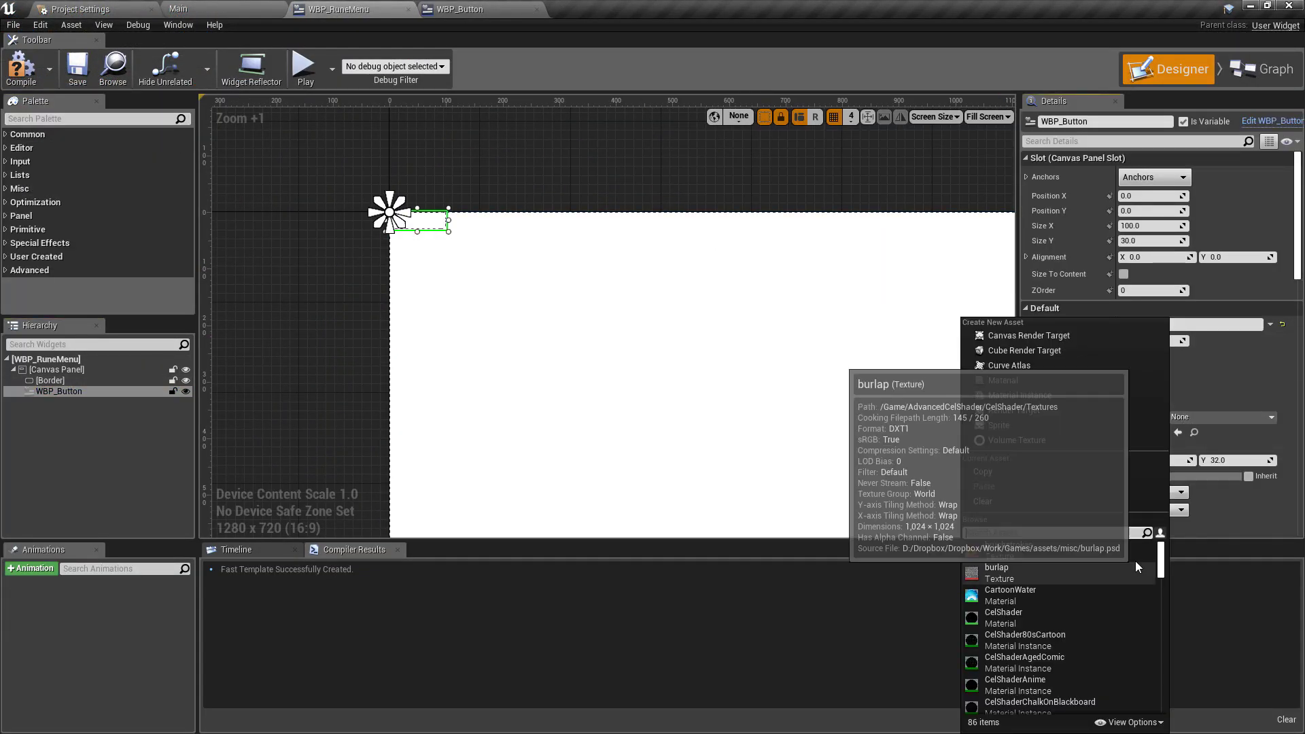
{"action": "type", "text": "bom"}
{"action": "left_click", "coordinate": [1069, 551]}
{"action": "scroll", "coordinate": [436, 229], "scroll_direction": "up", "scroll_amount": 3}
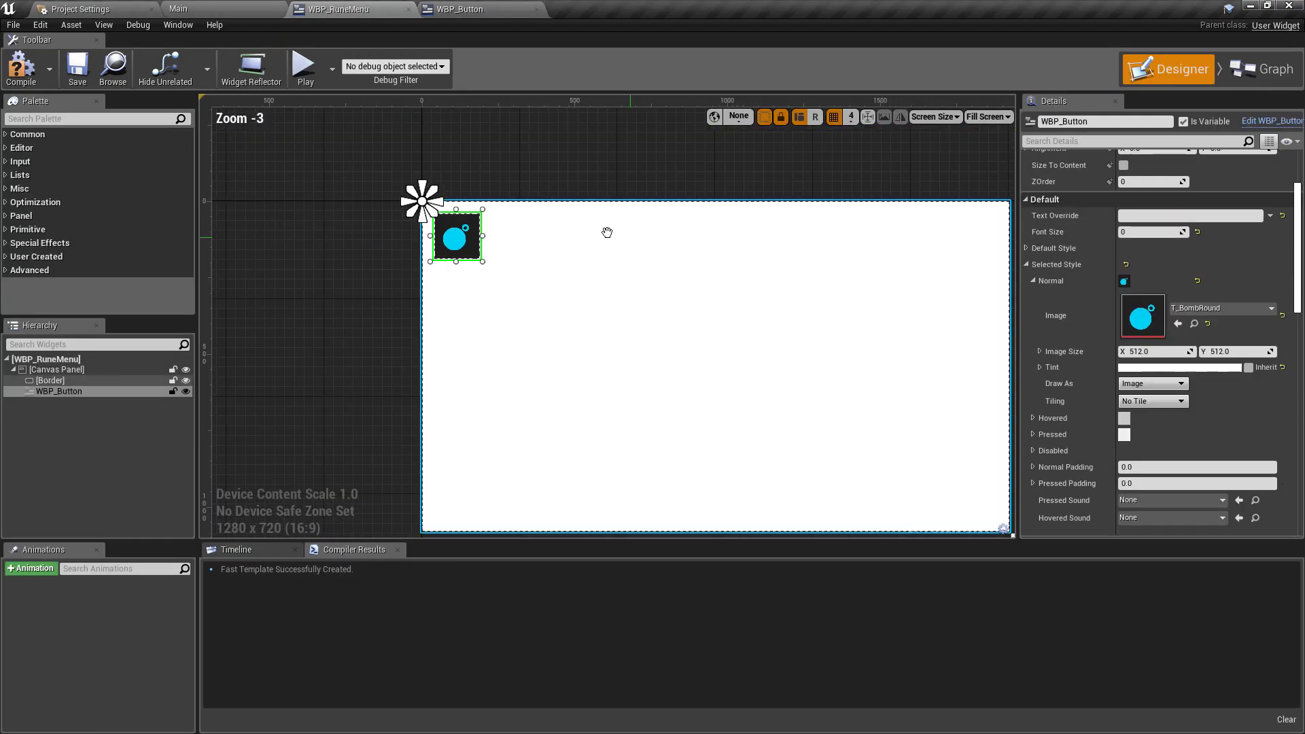
{"action": "left_click", "coordinate": [1143, 196]}
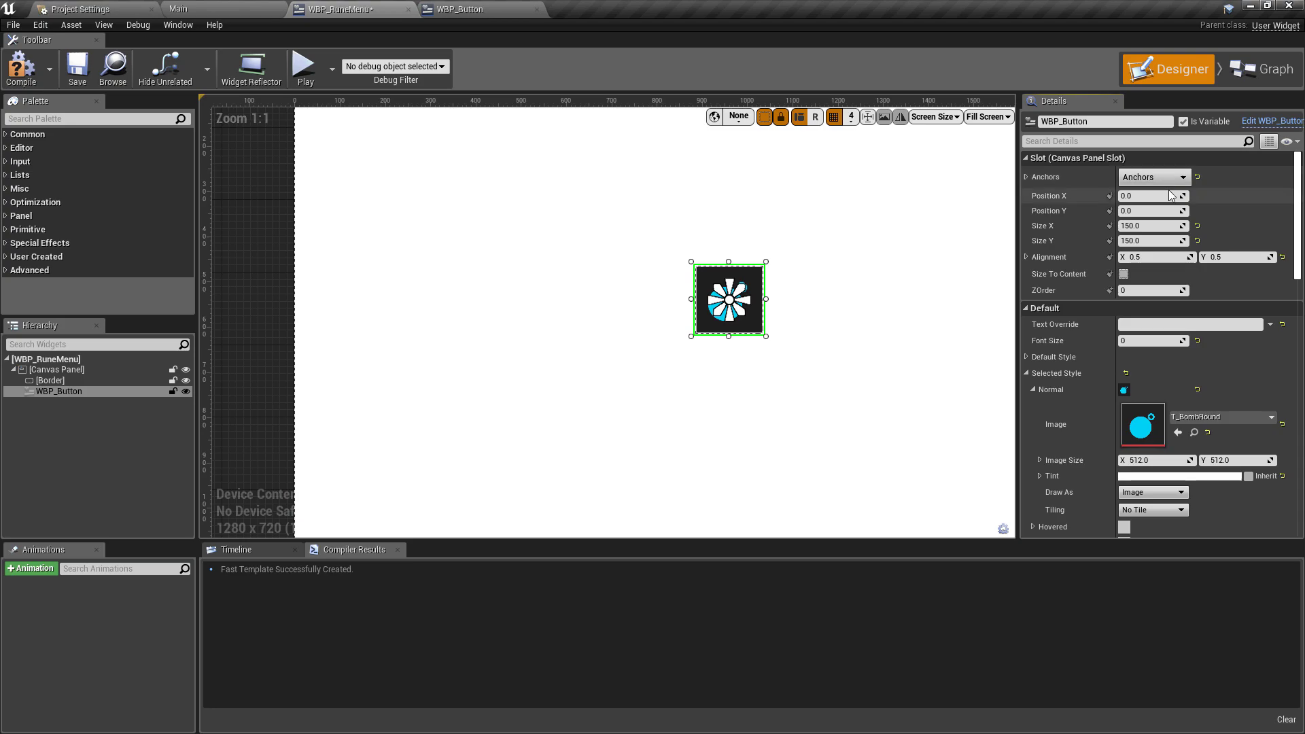
{"action": "left_click_drag", "start_coordinate": [1142, 195], "coordinate": [1087, 197]}
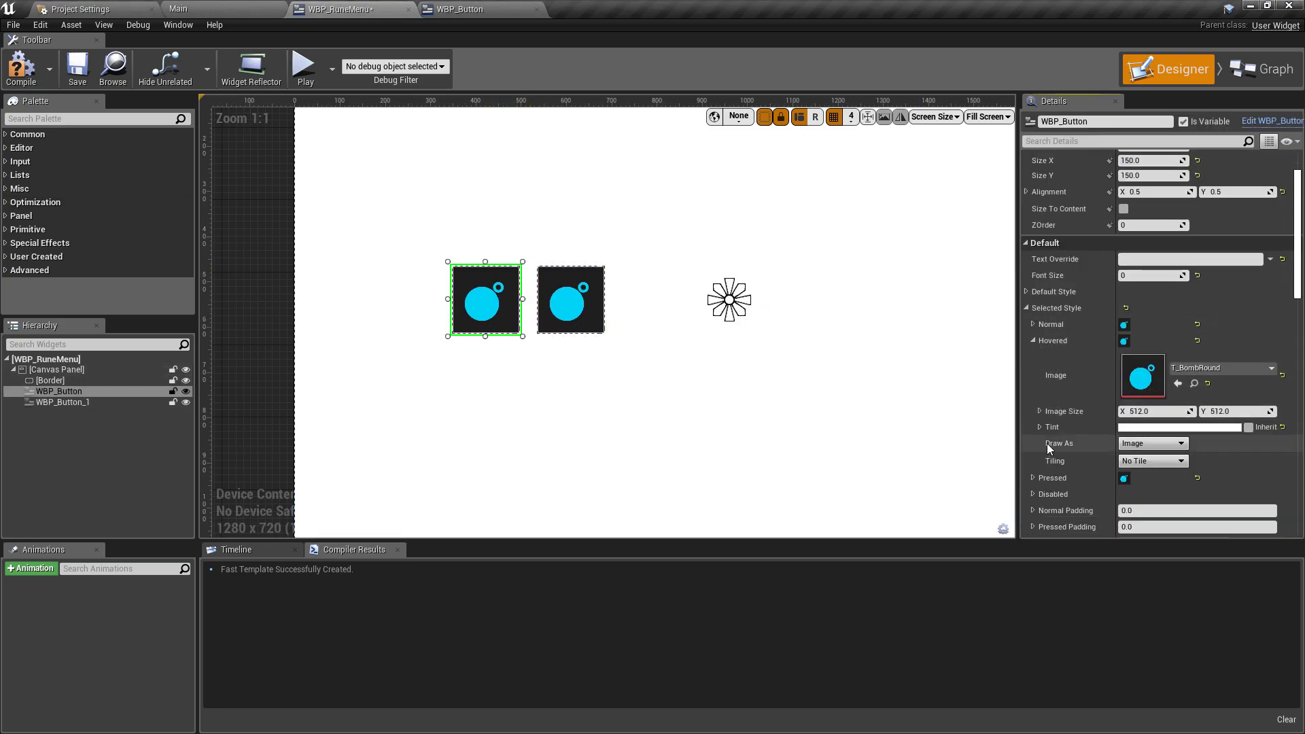
{"action": "left_click", "coordinate": [1179, 442]}
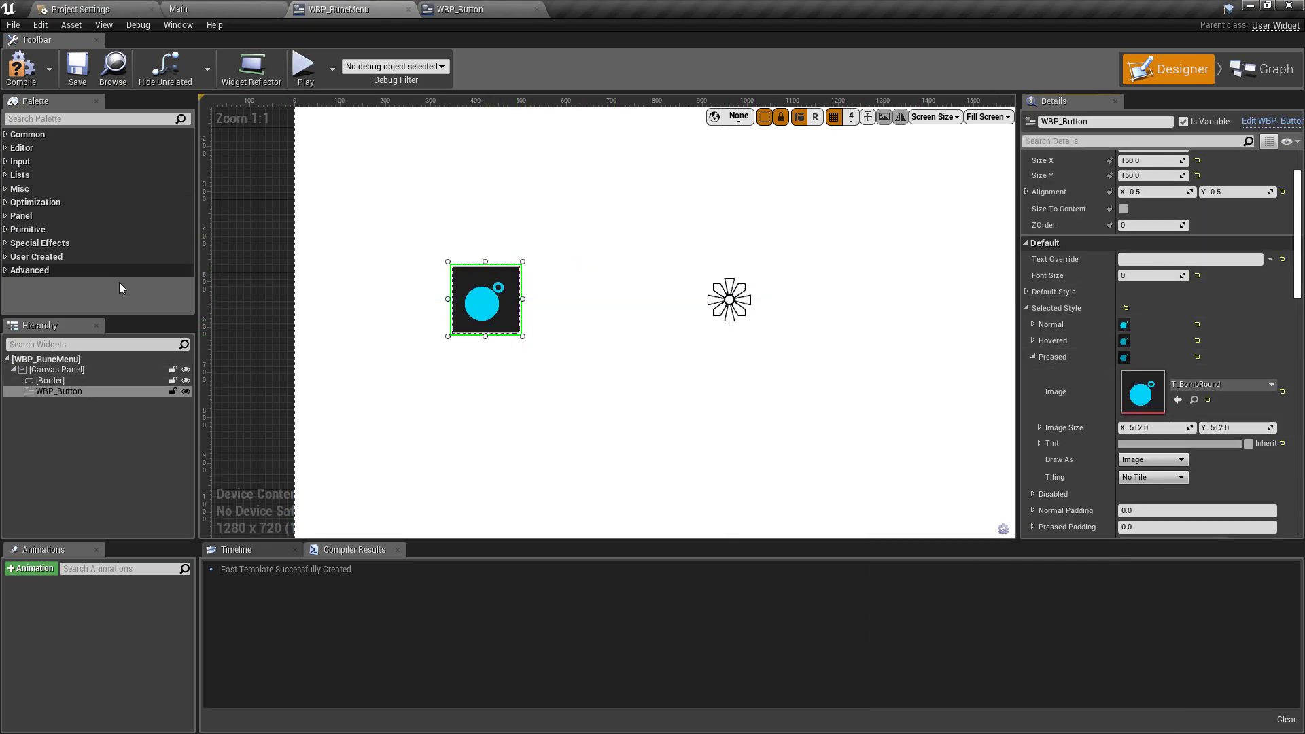
Step: Duplicate the bomb button as a magnet button using T_Magnet for Normal, Hovered and Pressed
{"action": "left_click_drag", "start_coordinate": [477, 323], "coordinate": [573, 323]}
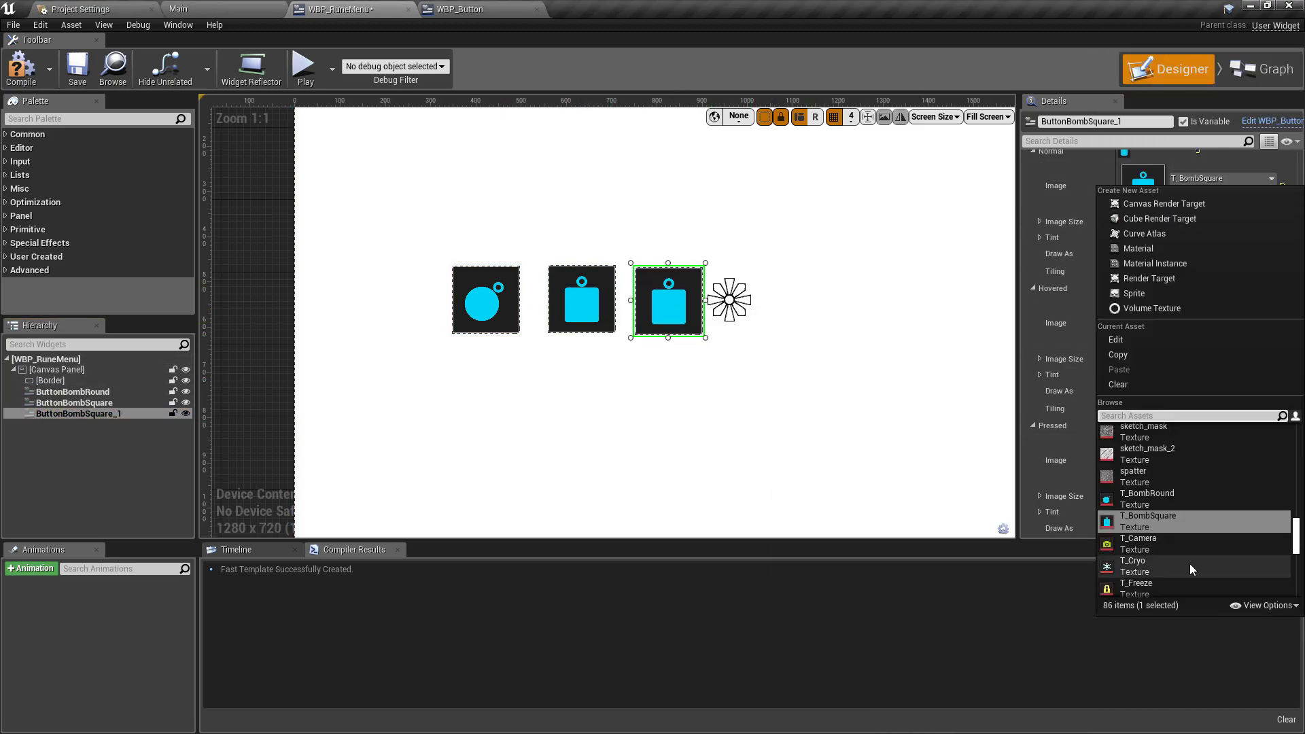
{"action": "left_click", "coordinate": [1149, 525]}
{"action": "left_click", "coordinate": [1220, 316]}
{"action": "left_click", "coordinate": [1050, 598]}
{"action": "scroll", "coordinate": [1087, 408], "scroll_direction": "down", "scroll_amount": 1}
{"action": "left_click", "coordinate": [1219, 431]}
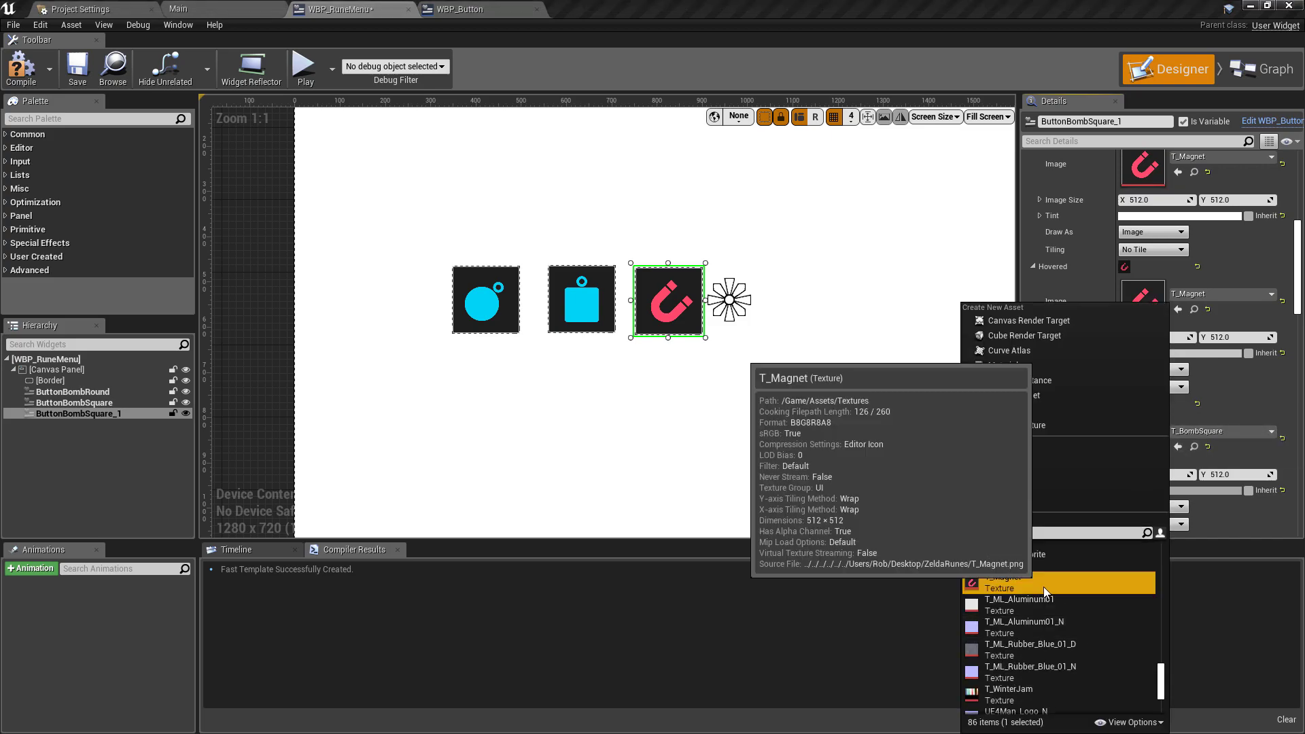
{"action": "left_click", "coordinate": [1050, 582]}
{"action": "double_click", "coordinate": [107, 415]}
Step: Duplicate the magnet button as a lock button using T_Freeze for Normal, Hovered and Pressed
{"action": "left_click_drag", "start_coordinate": [688, 314], "coordinate": [777, 314], "text": "alt"}
{"action": "left_click", "coordinate": [1220, 157]}
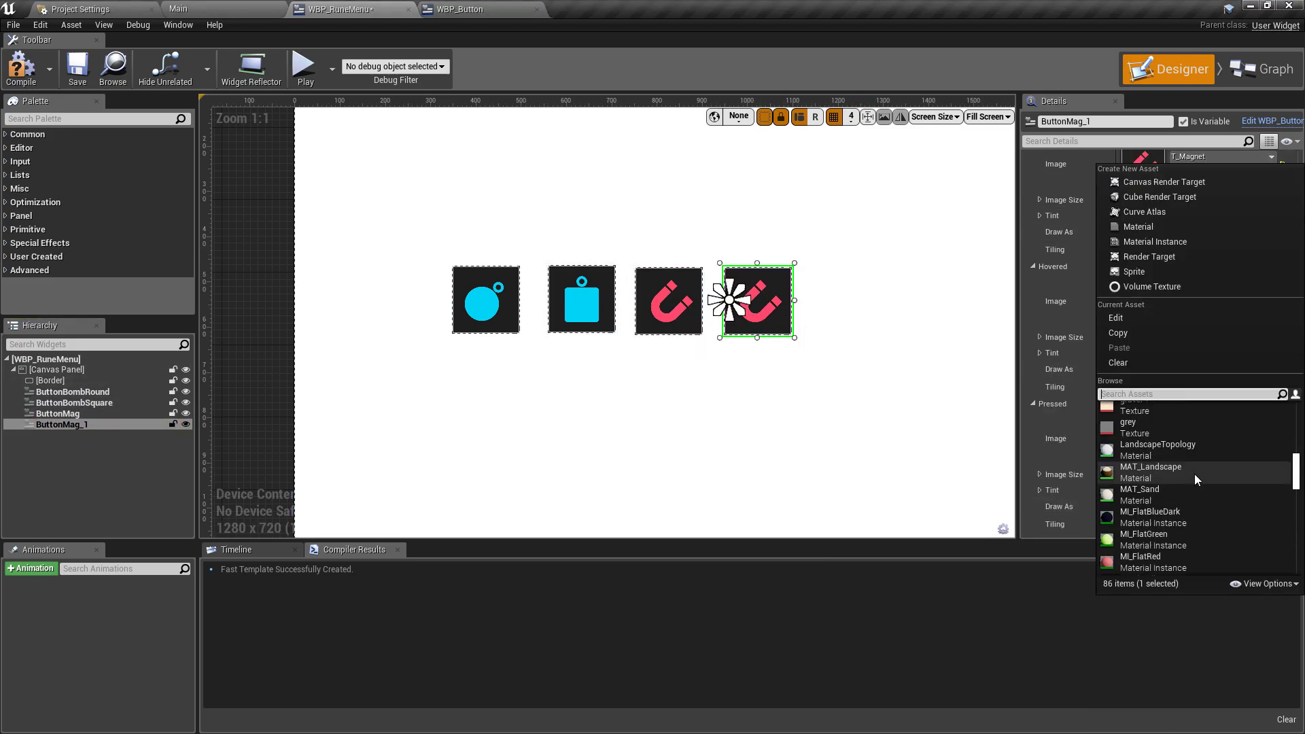
{"action": "left_click", "coordinate": [1142, 452]}
{"action": "left_click", "coordinate": [1219, 294]}
{"action": "left_click", "coordinate": [1142, 584]}
{"action": "left_click", "coordinate": [1220, 431]}
{"action": "left_click", "coordinate": [1030, 565]}
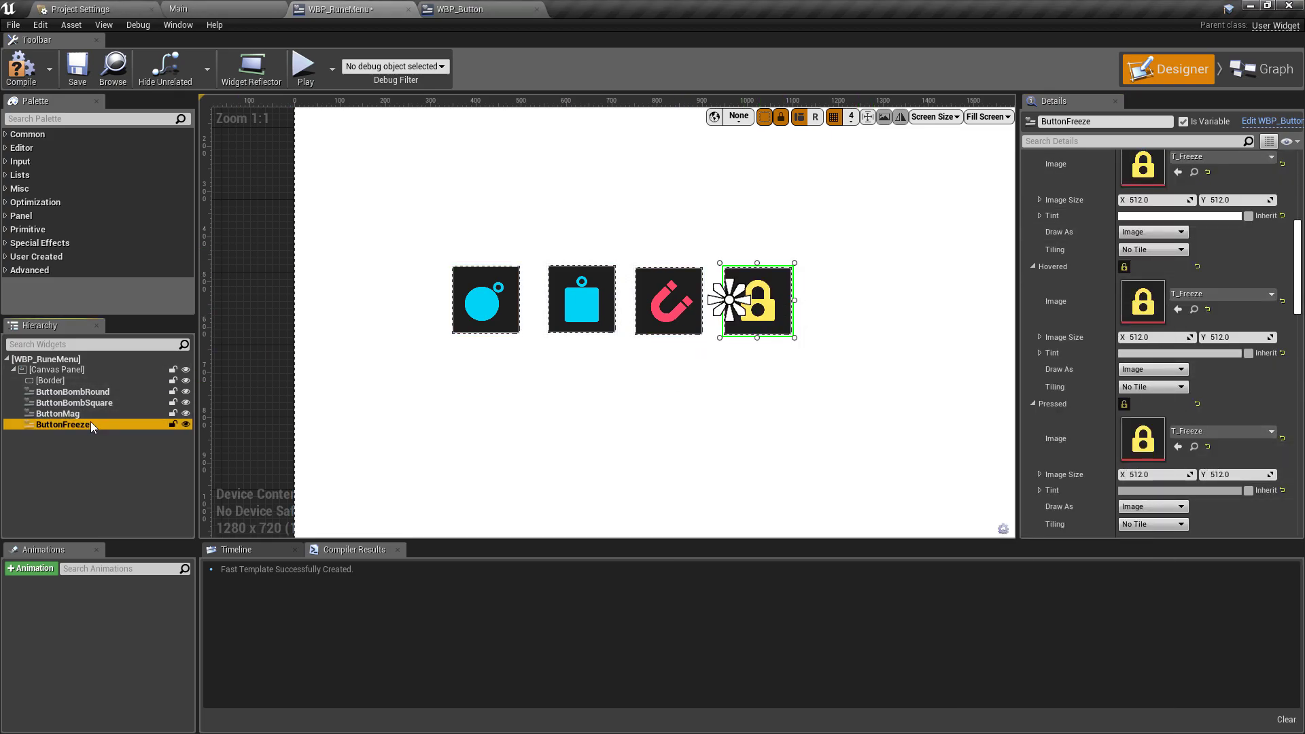
Step: Add a T_Cryo snowflake button beside the lock button and enlarge the close button's X
{"action": "left_click_drag", "start_coordinate": [758, 300], "coordinate": [846, 299], "text": "alt"}
{"action": "left_click", "coordinate": [1220, 157]}
{"action": "left_click", "coordinate": [1220, 294]}
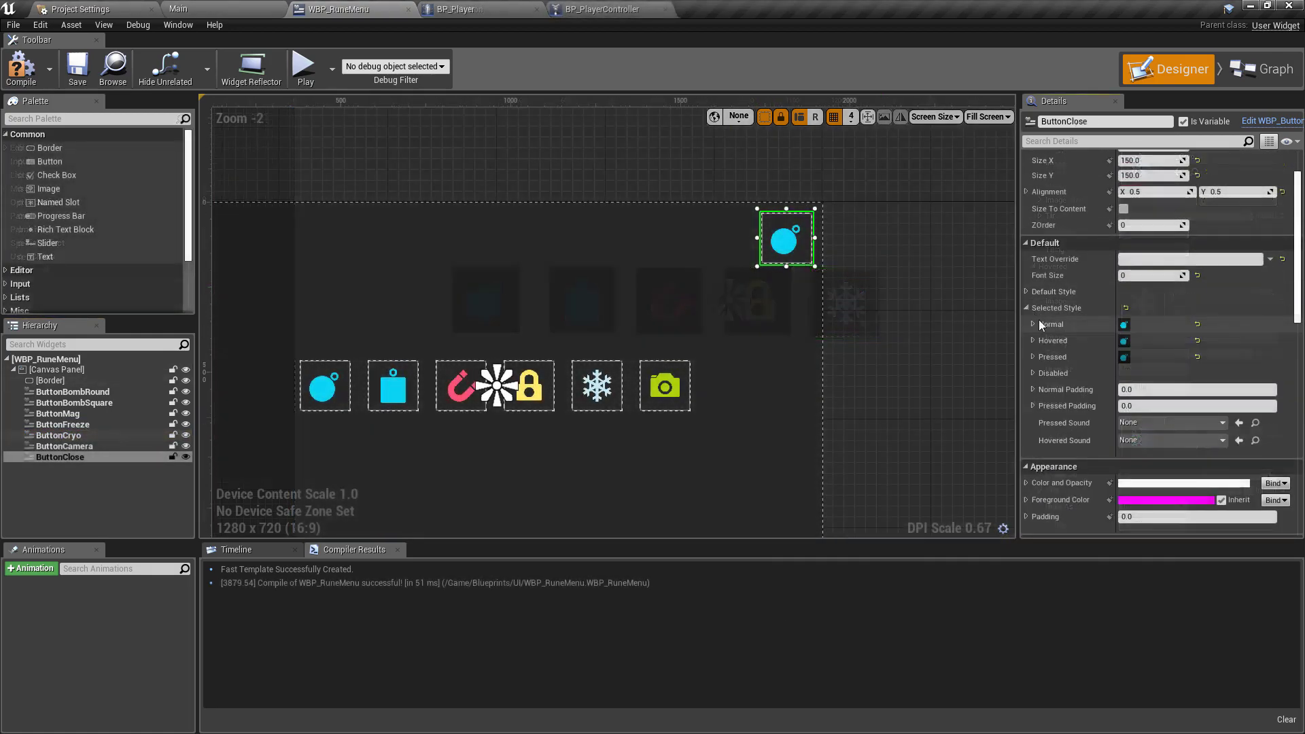
{"action": "left_click", "coordinate": [1124, 324]}
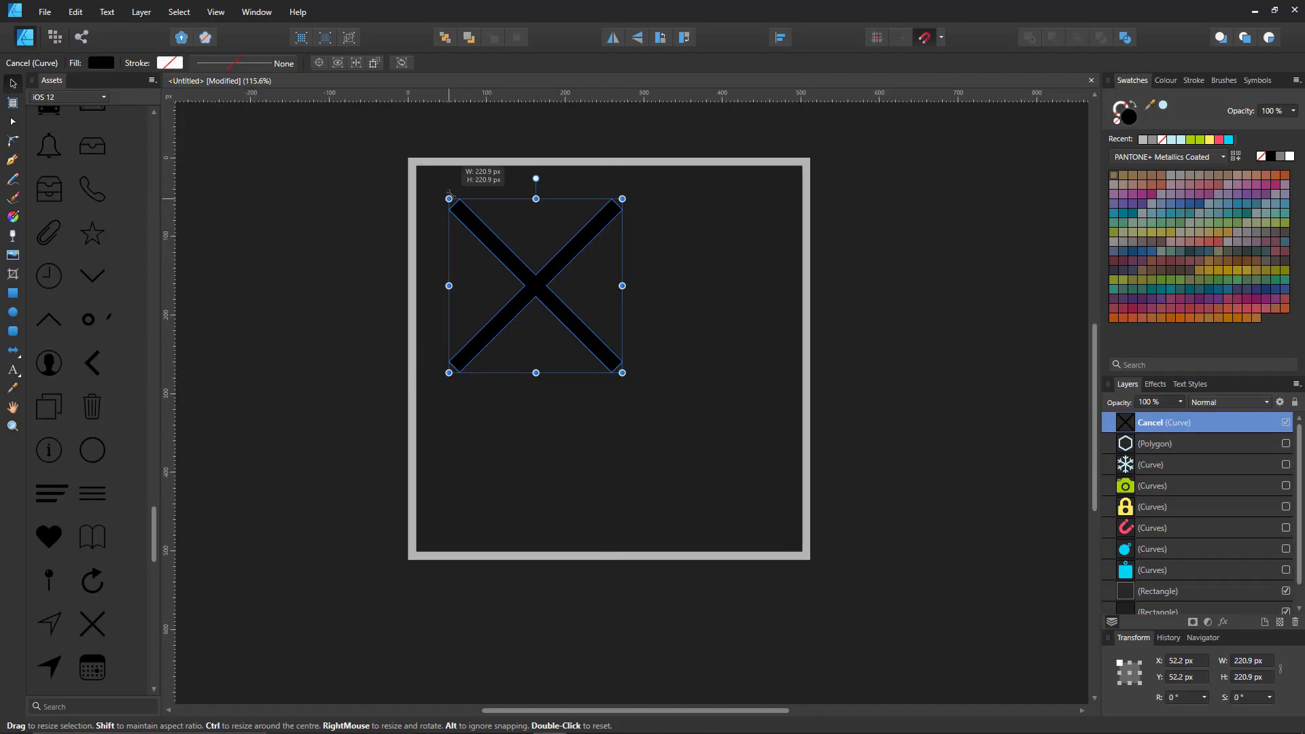
{"action": "left_click_drag", "start_coordinate": [622, 372], "coordinate": [772, 536]}
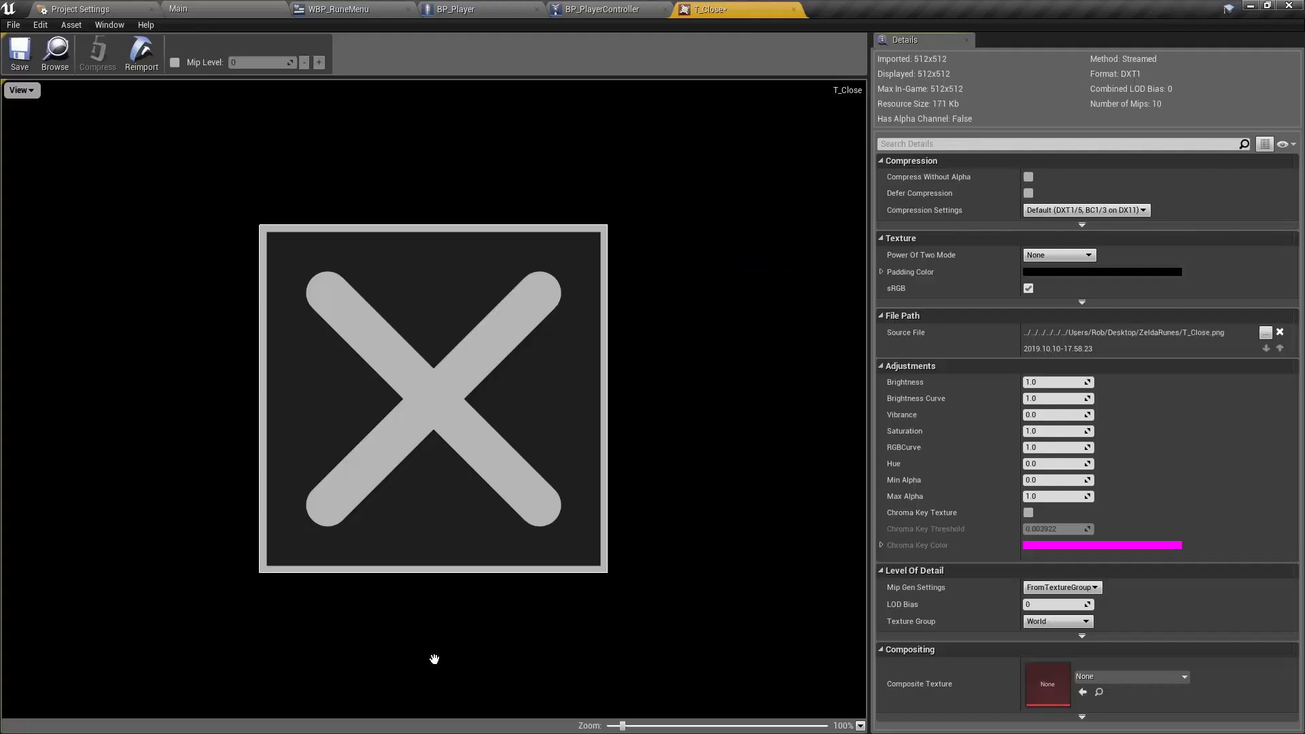
Step: Set T_Close's texture group to UI and edit the close-button comment text
{"action": "left_click", "coordinate": [1071, 622]}
{"action": "left_click", "coordinate": [1046, 453]}
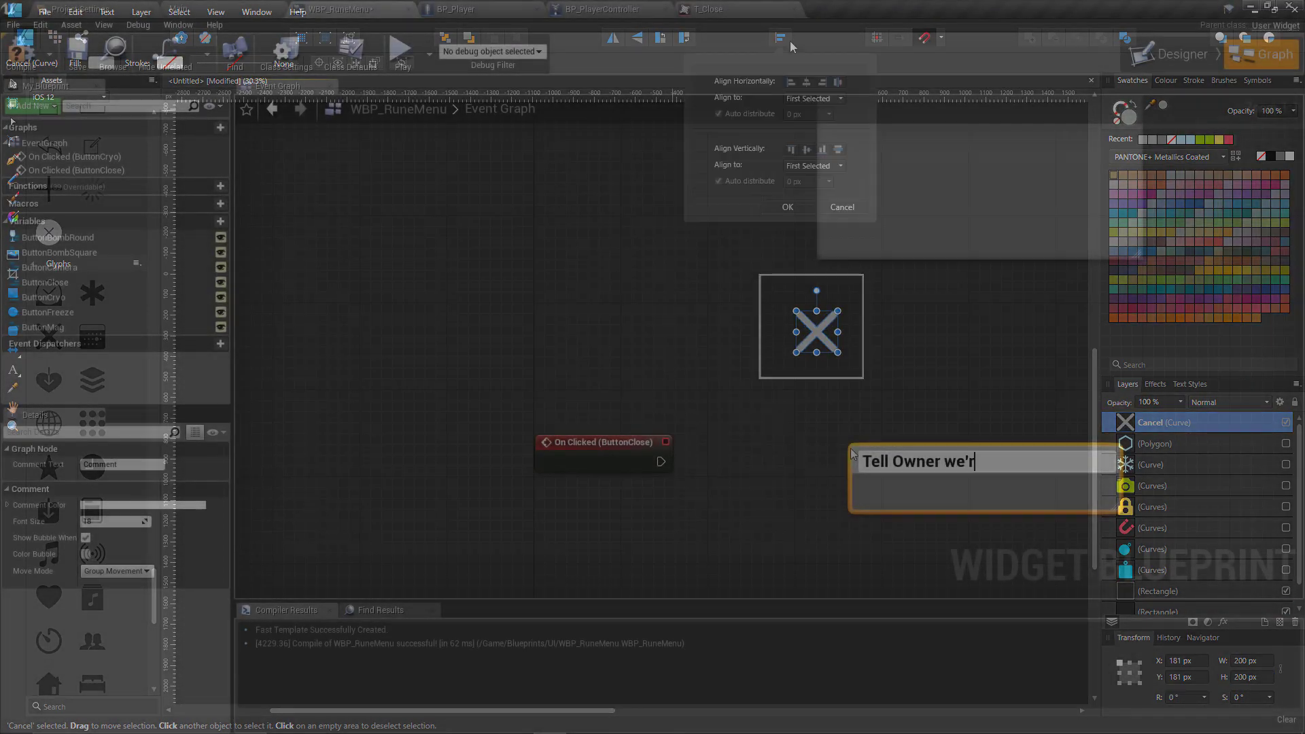
{"action": "double_click", "coordinate": [950, 446]}
{"action": "type", "text": ". Kinda Hacky."}
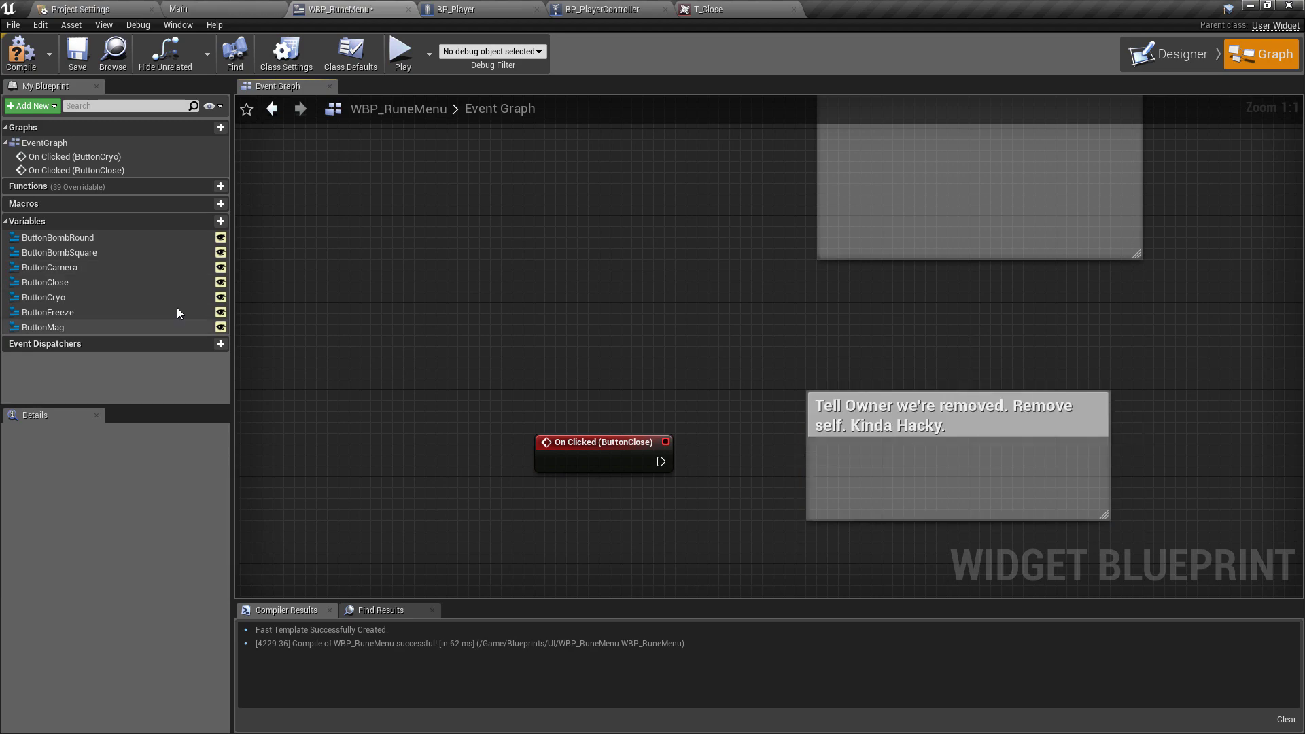
Step: Add a PlayerControllerRef variable, and call Remove from Parent when RuneWidgetRef Is Valid
{"action": "left_click", "coordinate": [220, 221]}
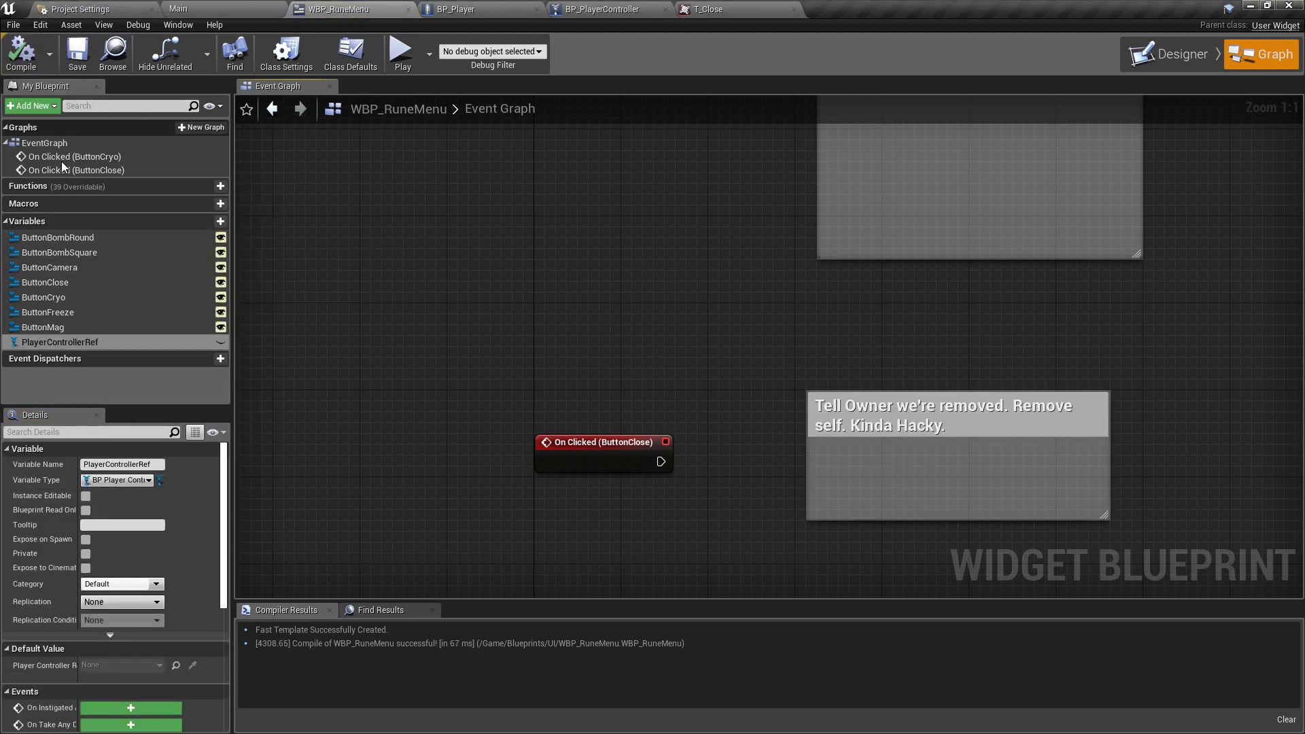
{"action": "left_click_drag", "start_coordinate": [60, 342], "coordinate": [872, 510], "text": "ctrl"}
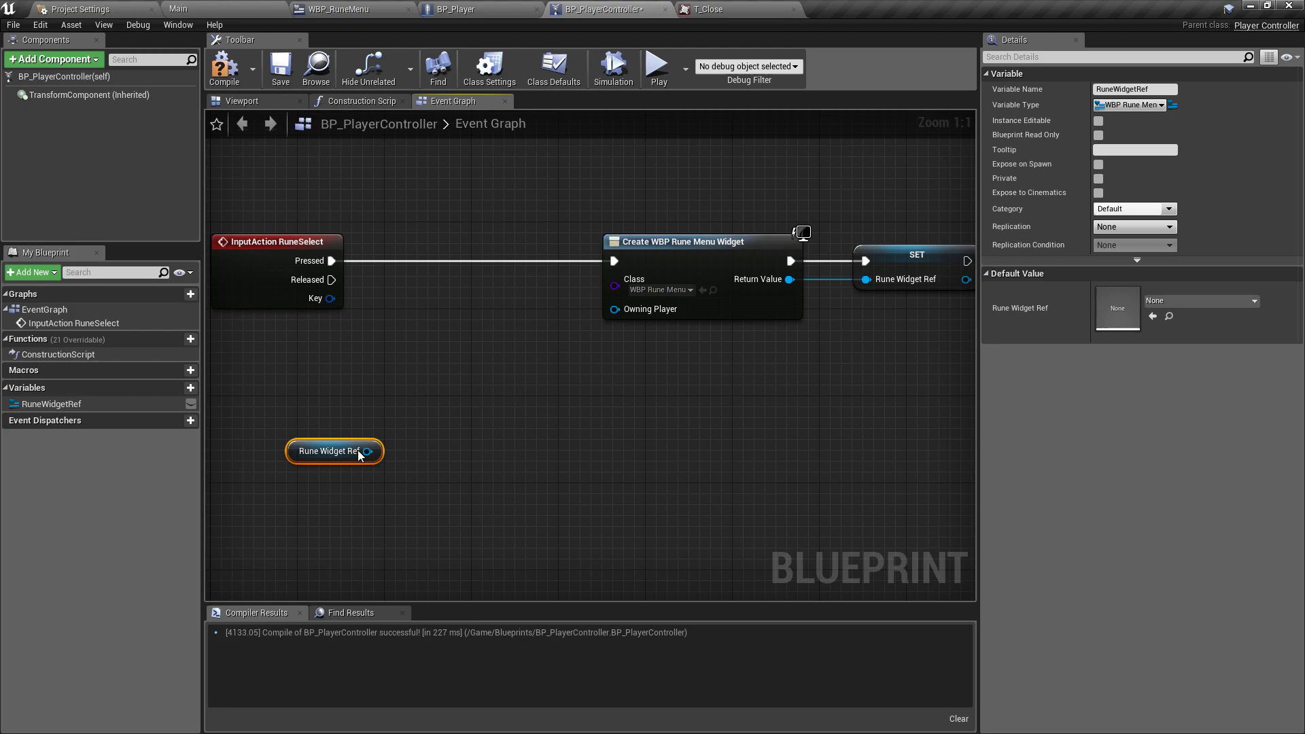
{"action": "left_click_drag", "start_coordinate": [542, 261], "coordinate": [614, 265]}
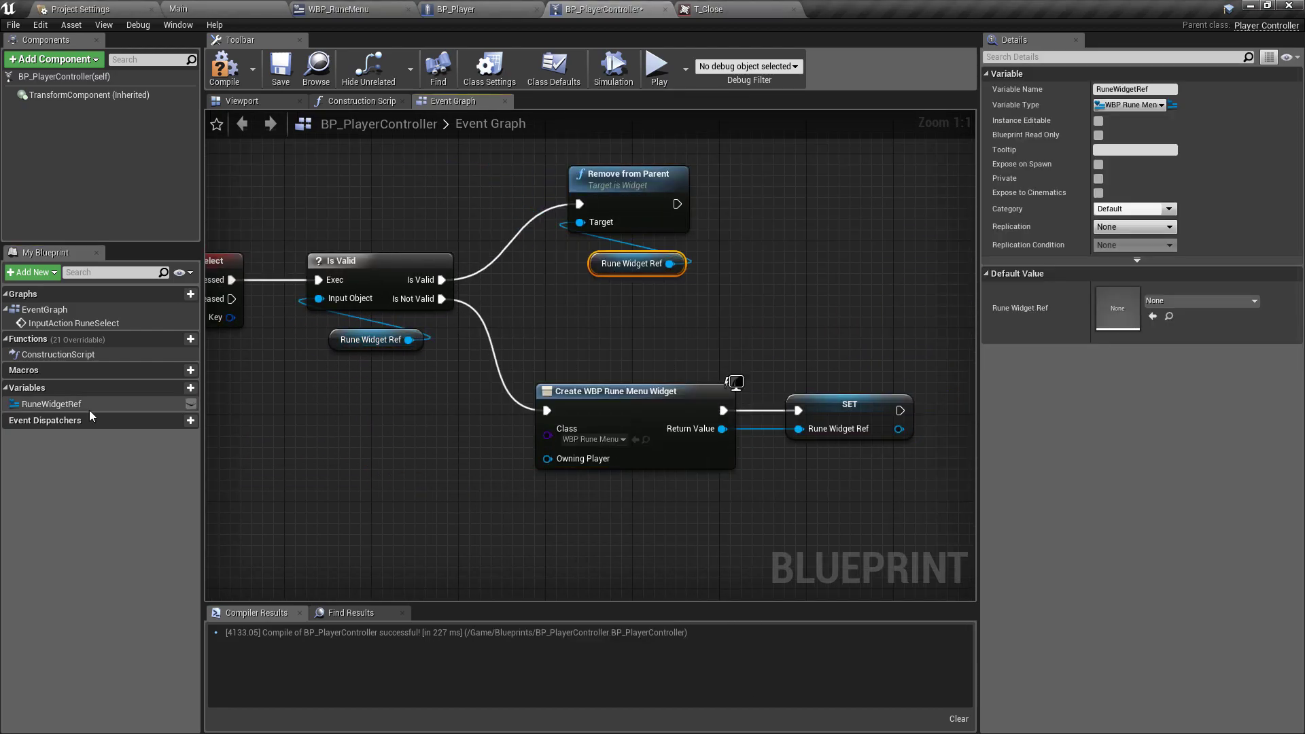
{"action": "left_click_drag", "start_coordinate": [677, 203], "coordinate": [798, 226]}
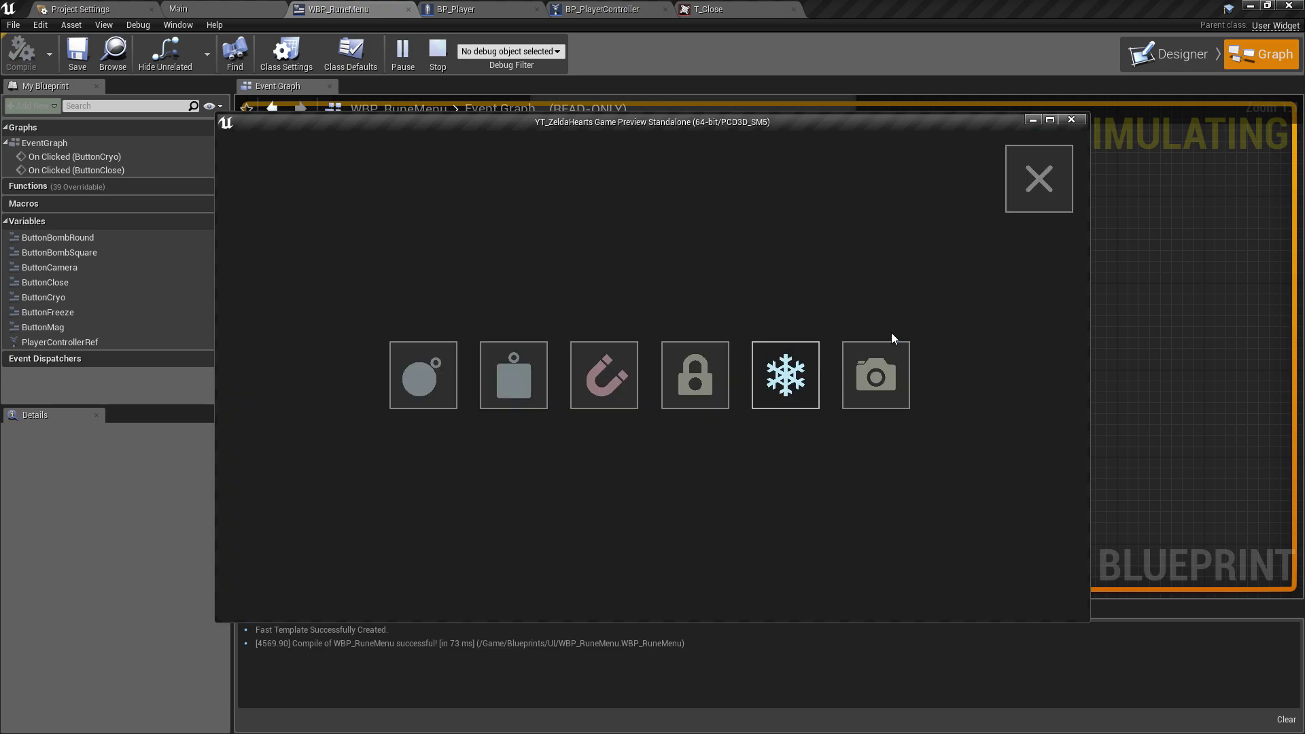
Step: Close the menu and stop the preview, then select the close button in the rune menu layout
{"action": "left_click", "coordinate": [1048, 180]}
{"action": "key", "text": "Escape"}
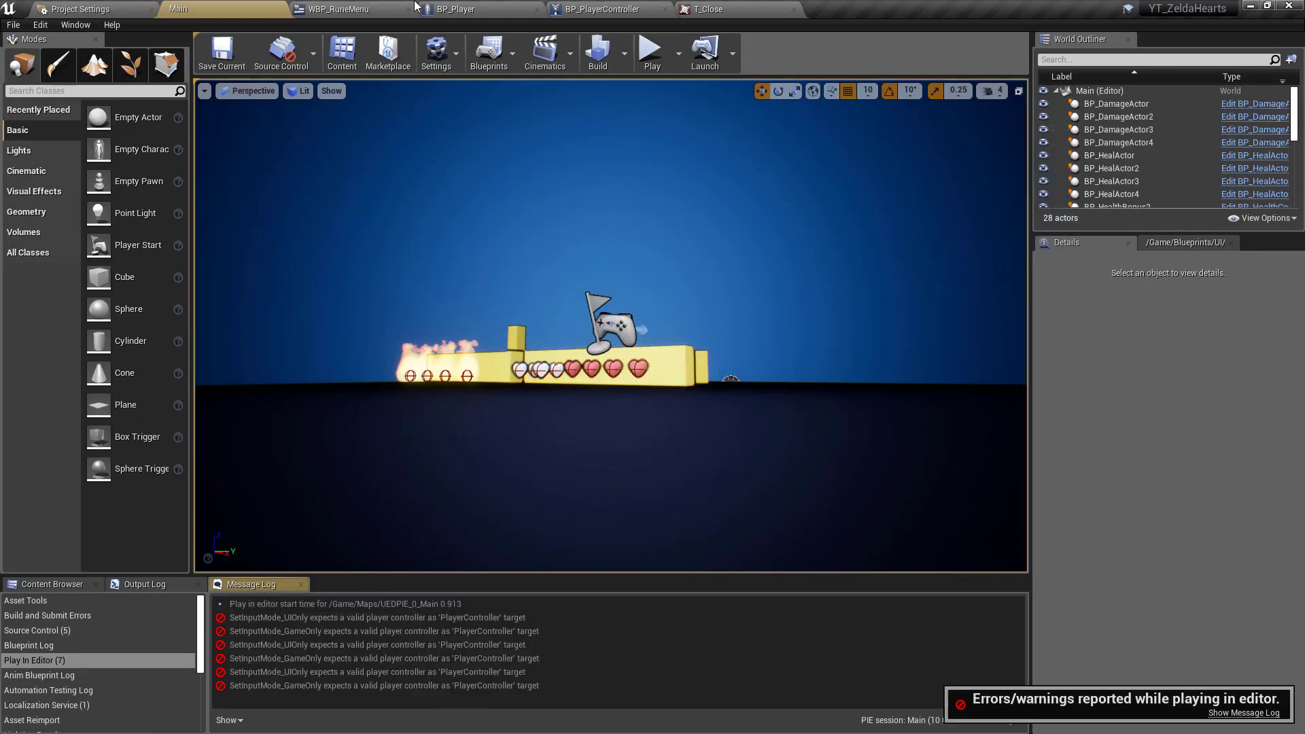
{"action": "left_click", "coordinate": [593, 9]}
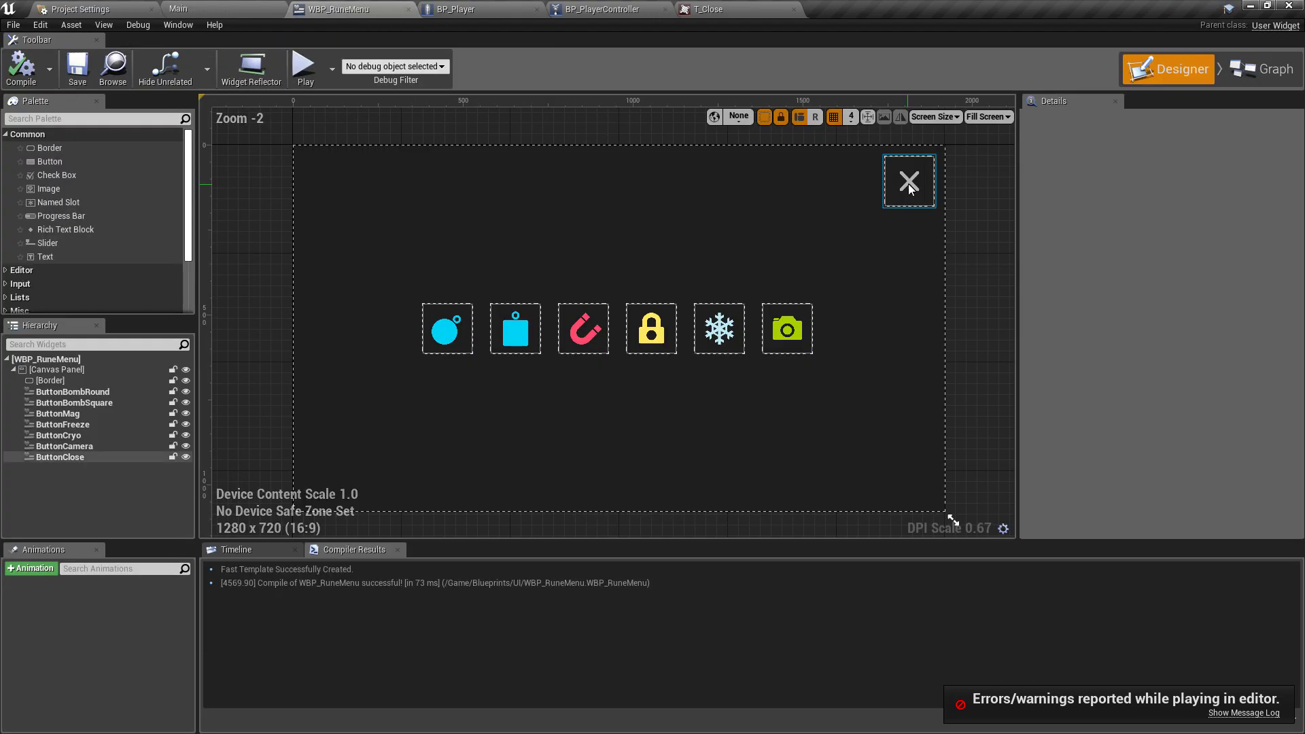
{"action": "left_click", "coordinate": [911, 188]}
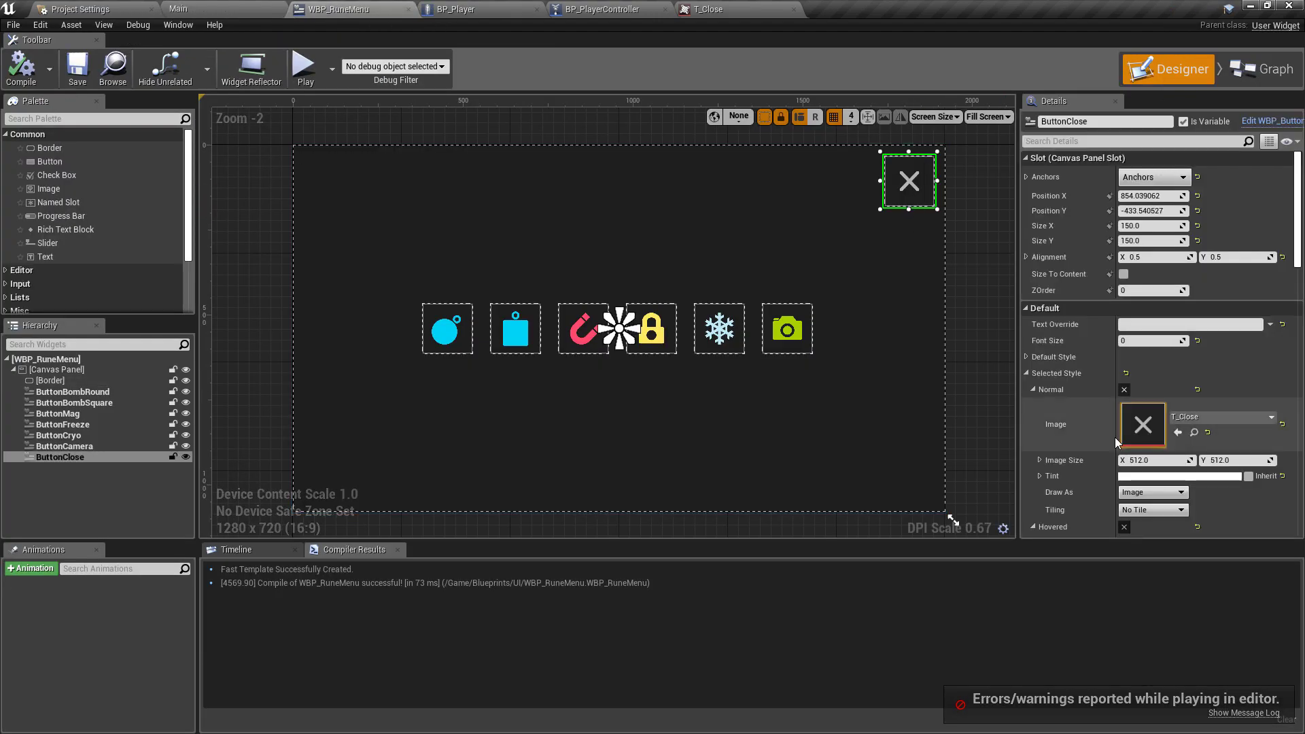
{"action": "scroll", "coordinate": [1121, 408], "scroll_direction": "down", "scroll_amount": 3}
{"action": "scroll", "coordinate": [1149, 271], "scroll_direction": "up", "scroll_amount": 3}
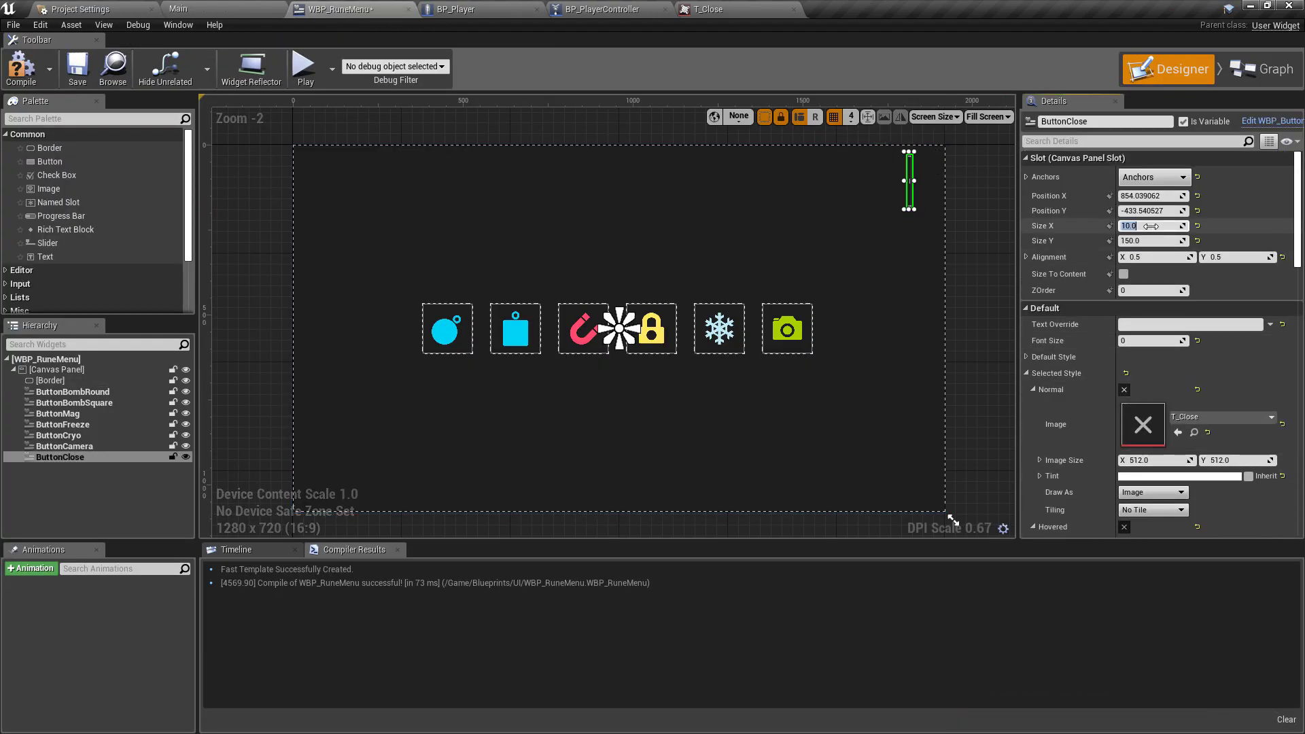
{"action": "scroll", "coordinate": [1142, 408], "scroll_direction": "down", "scroll_amount": 3}
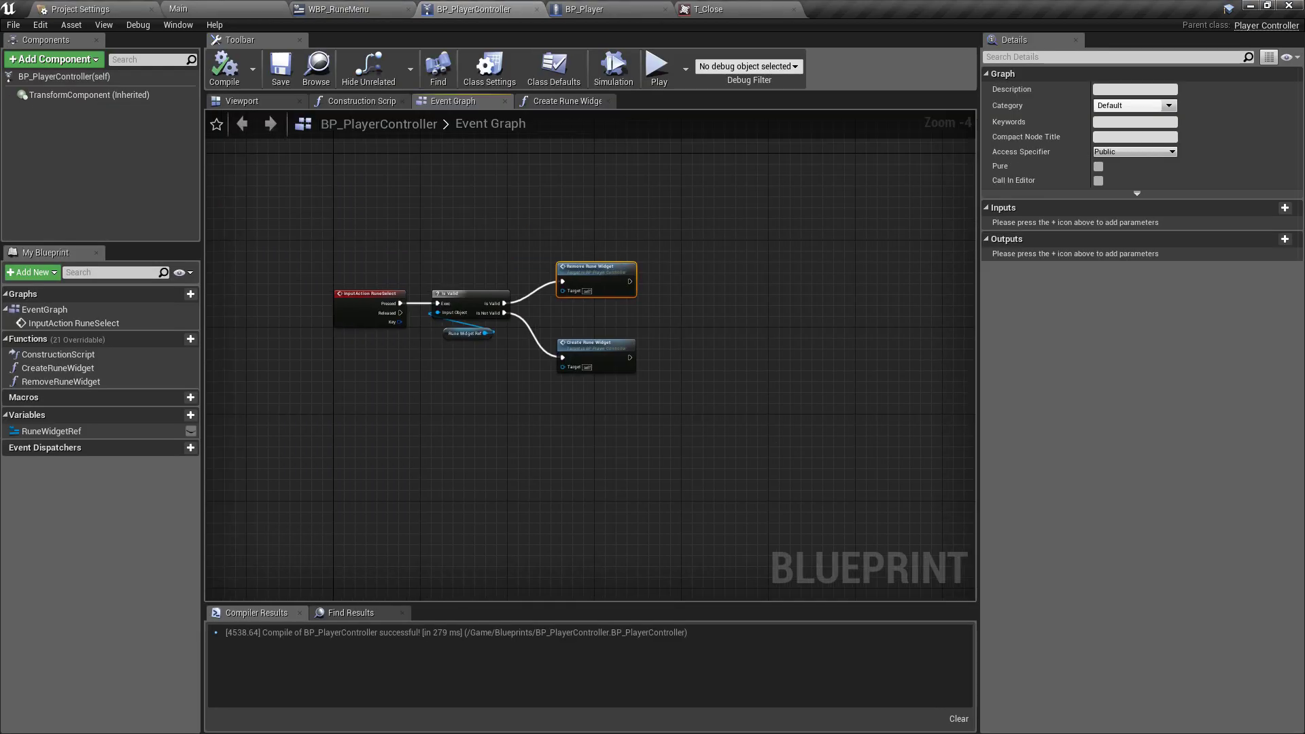
Step: Edit the Create Rune Widget function, then playtest toggling the rune menu with Tab
{"action": "double_click", "coordinate": [663, 394]}
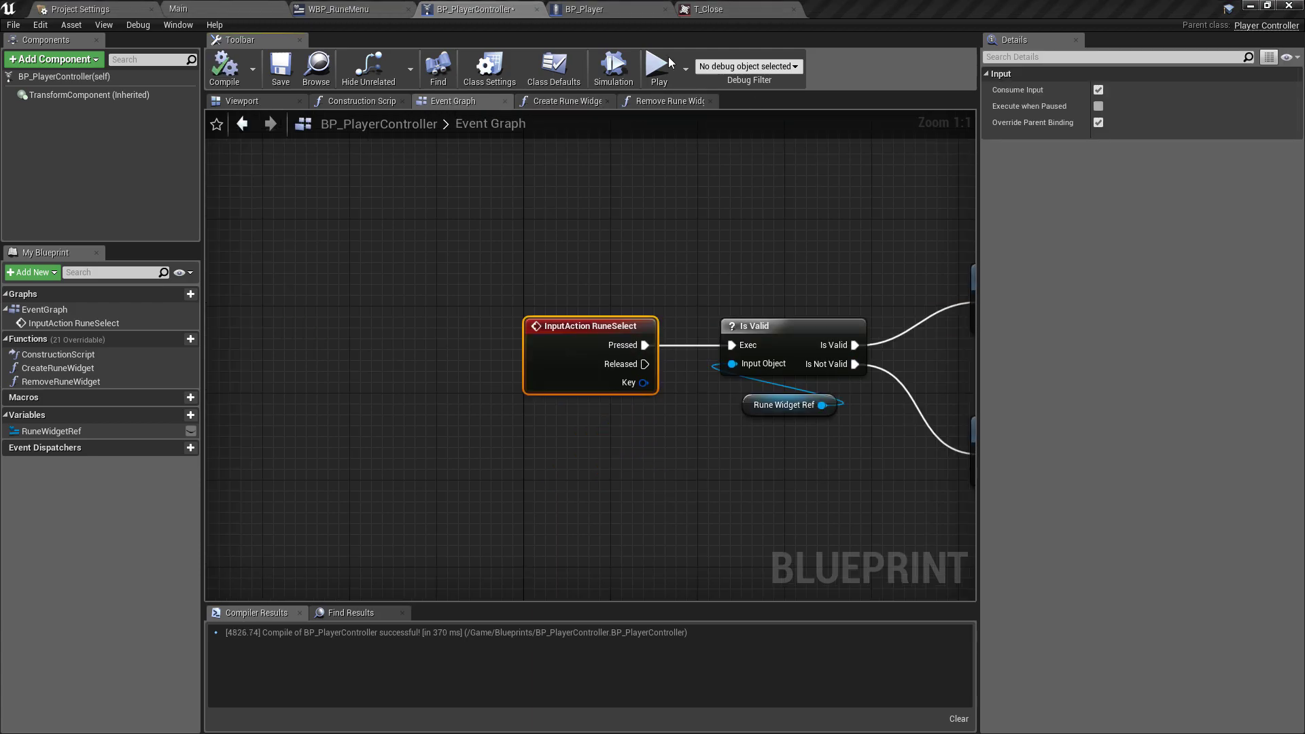
{"action": "left_click", "coordinate": [656, 66]}
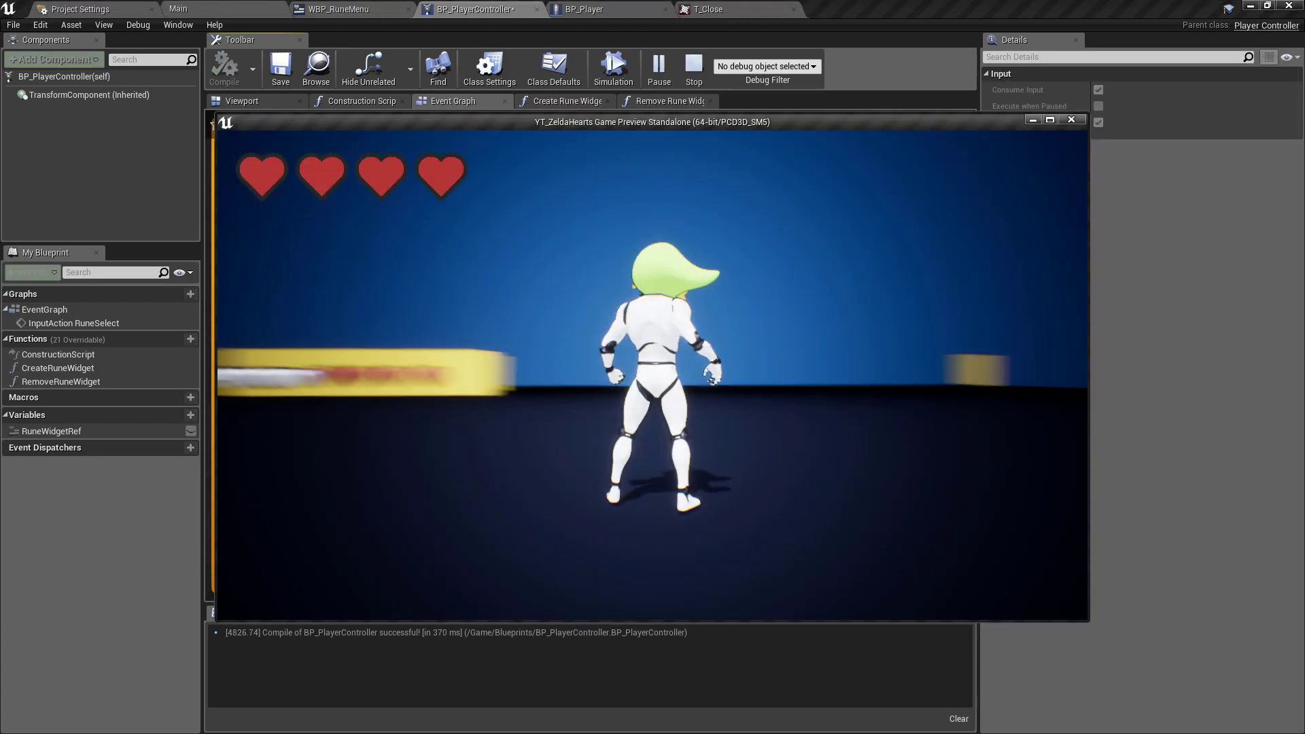
{"action": "key", "text": "Tab"}
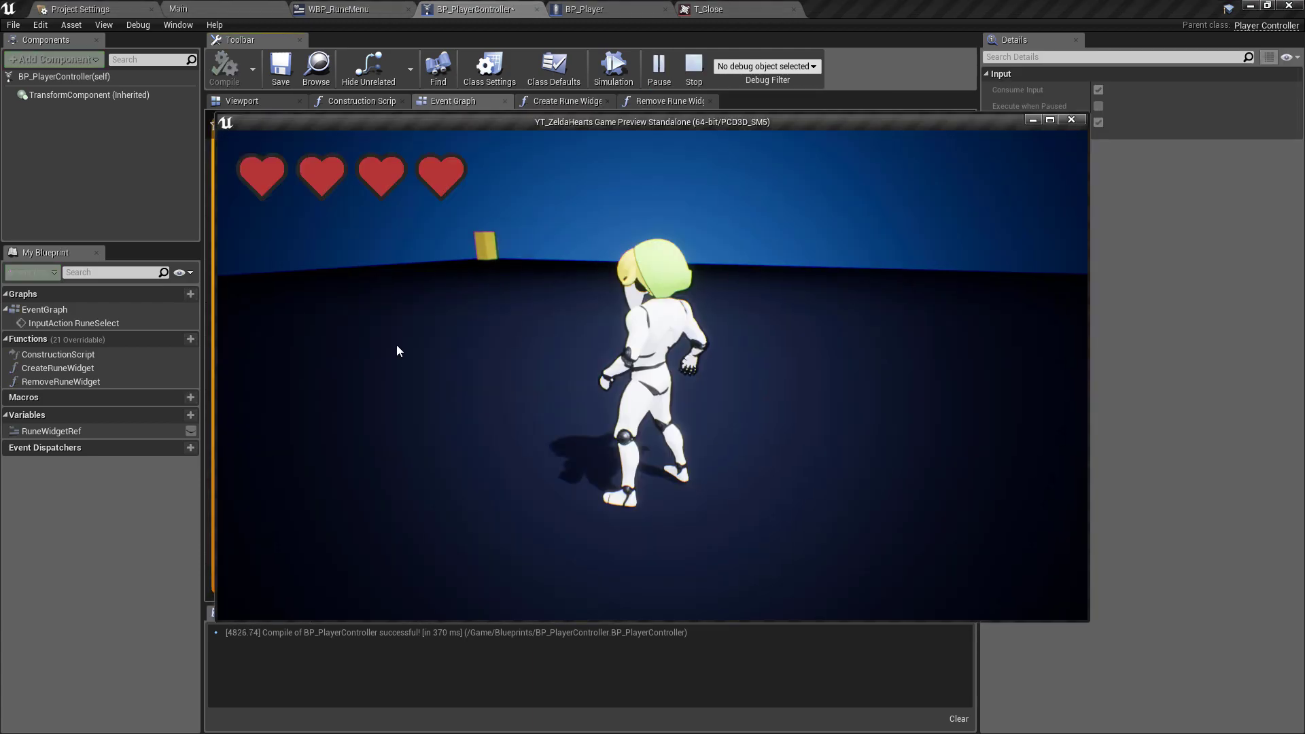
{"action": "key", "text": "Tab"}
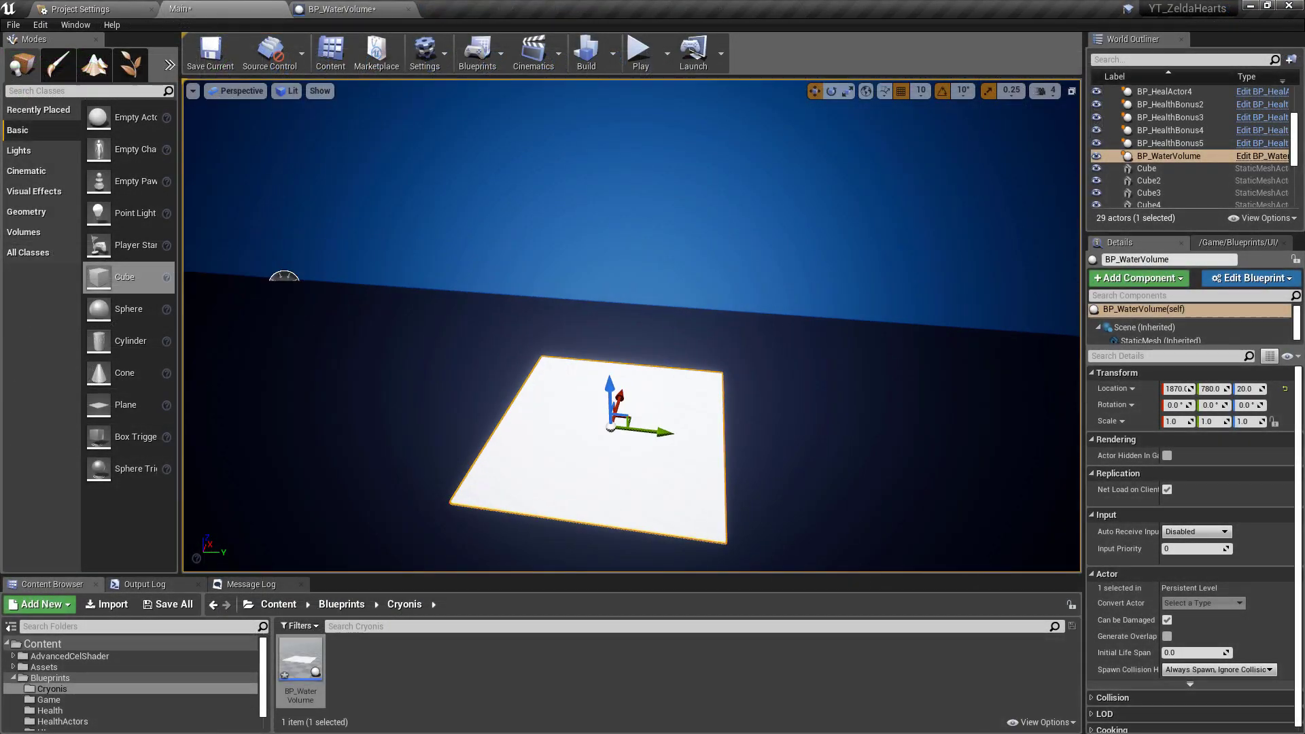
Step: Orbit the viewport to inspect the raised BP_WaterVolume plane
{"action": "scroll", "coordinate": [630, 374], "scroll_direction": "down", "scroll_amount": 3}
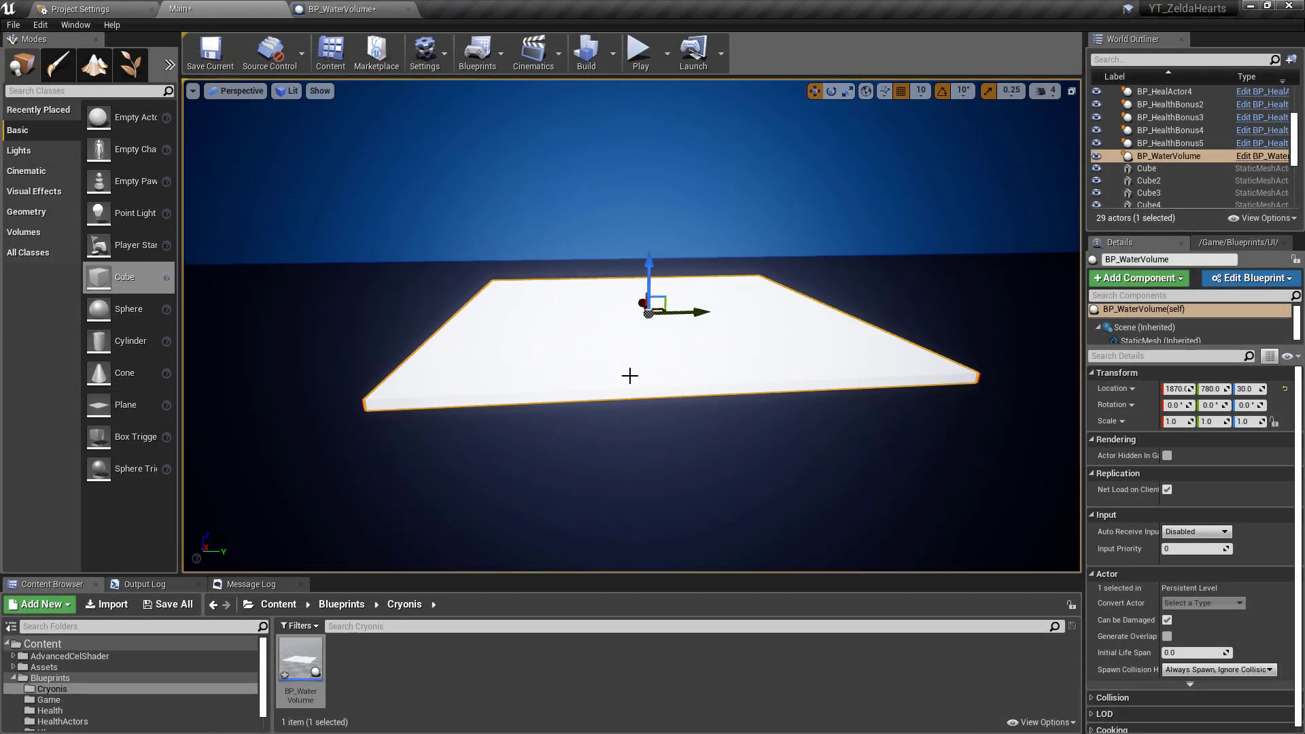
{"action": "right_click_drag", "start_coordinate": [629, 373], "coordinate": [651, 346]}
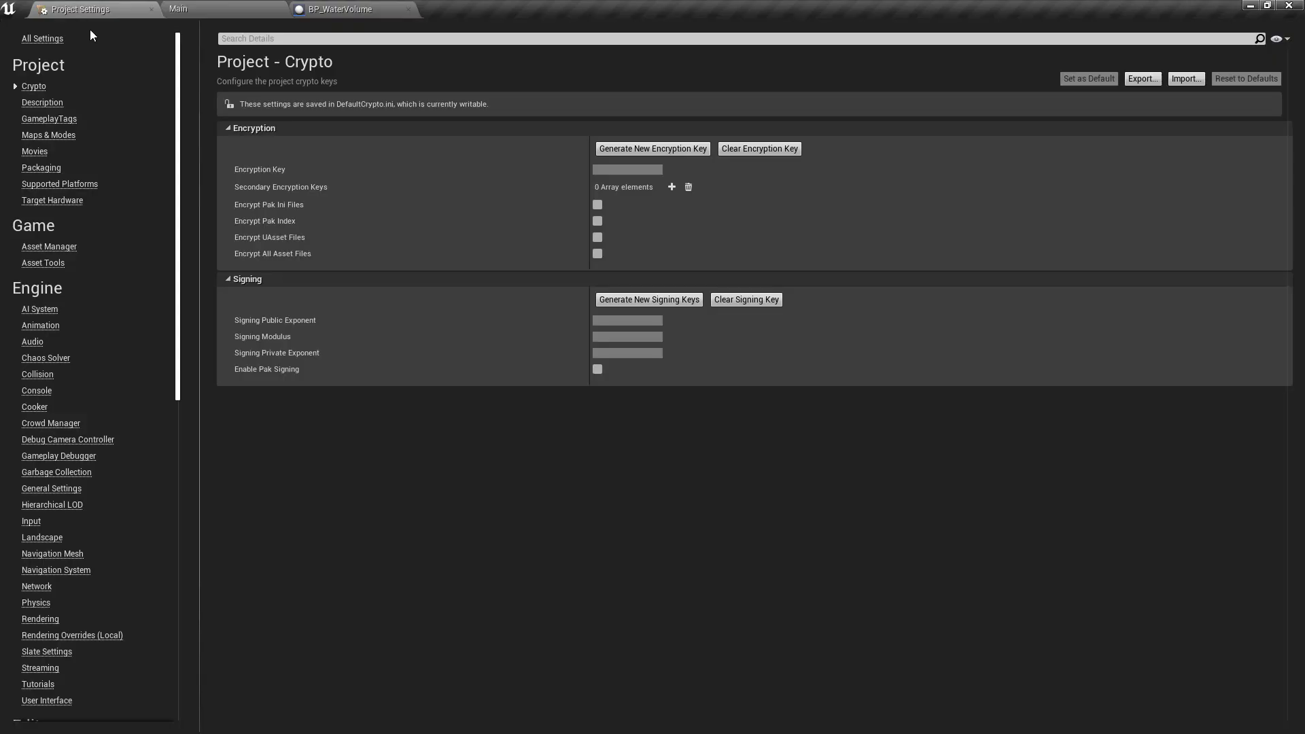
Step: Create a new Water object channel with Block default response under Project Settings > Collision
{"action": "left_click", "coordinate": [47, 135]}
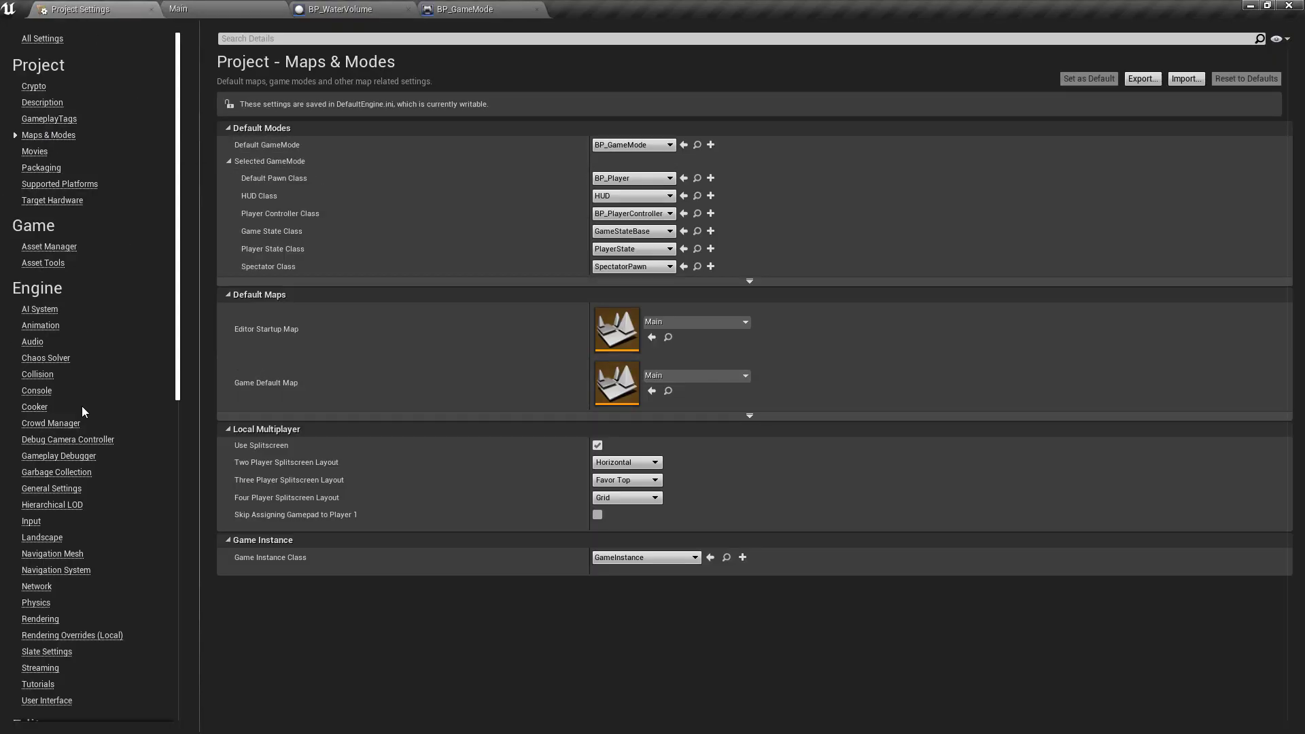
{"action": "left_click", "coordinate": [38, 375]}
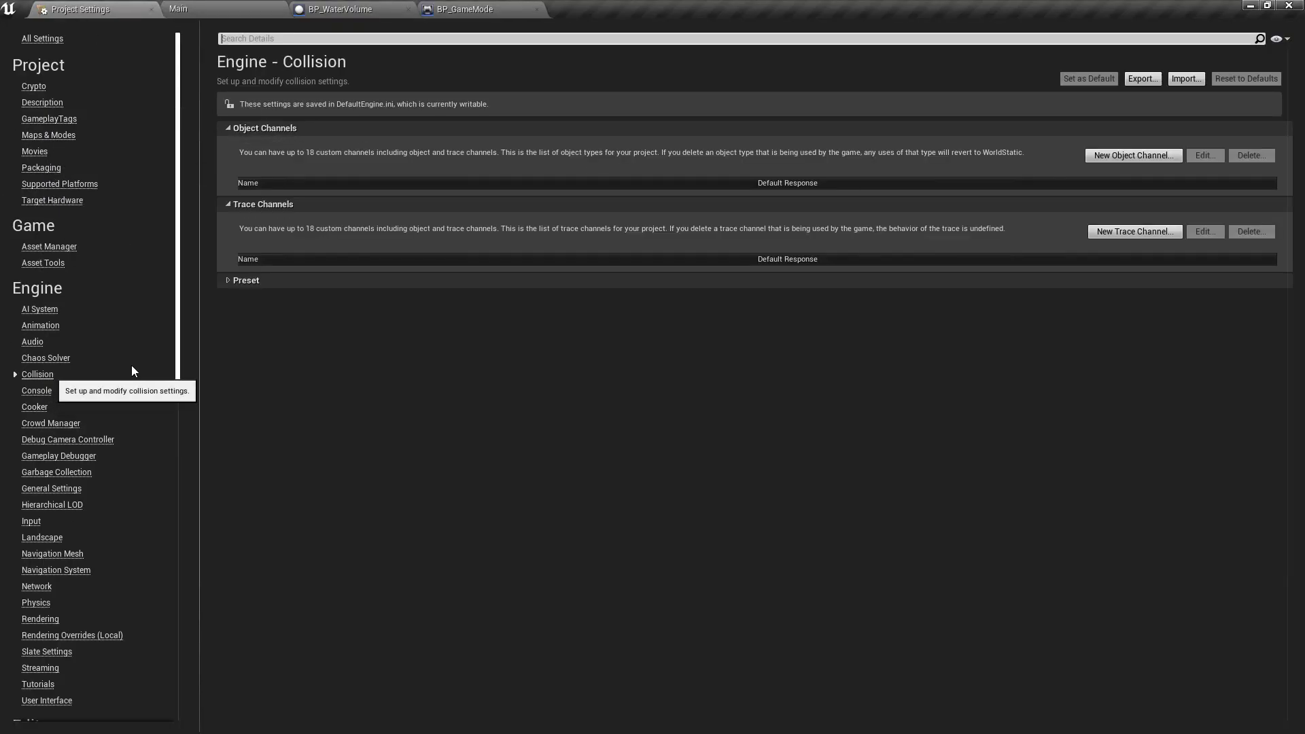
{"action": "left_click", "coordinate": [1134, 156]}
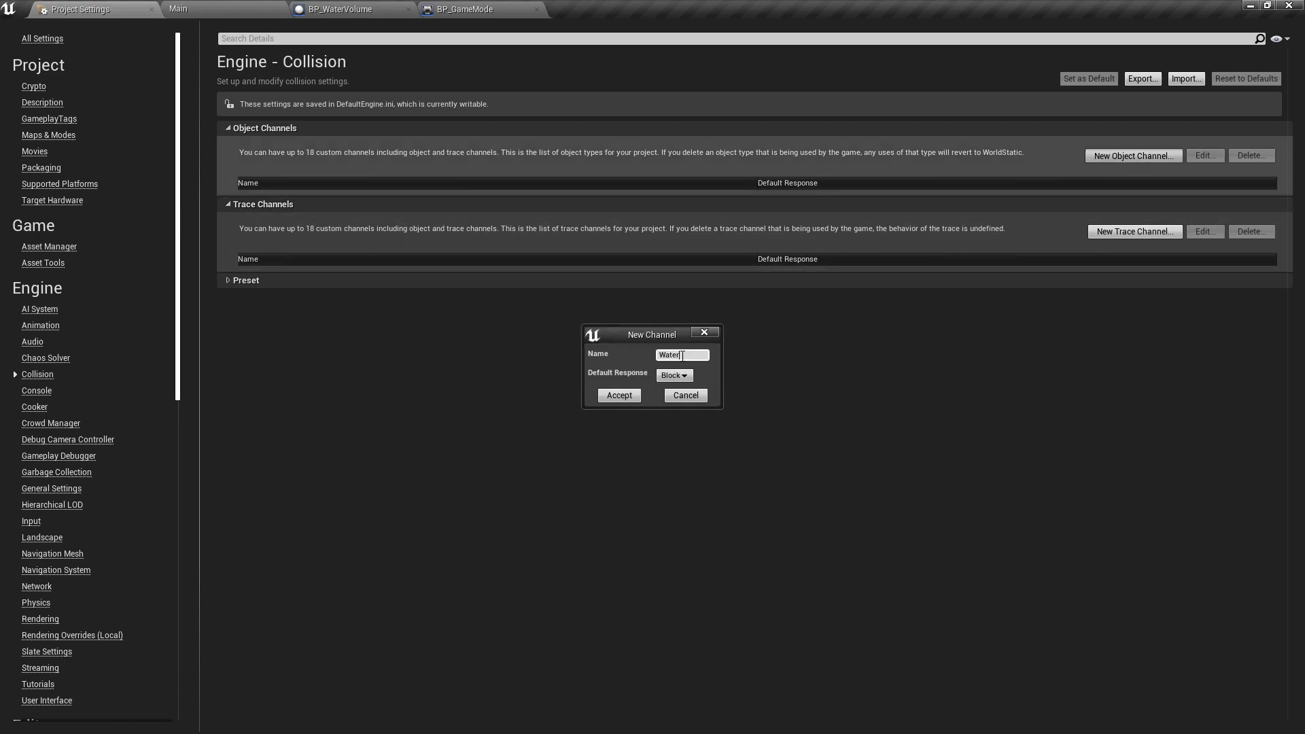
{"action": "left_click", "coordinate": [619, 396]}
Step: In BP_WaterVolume, set the water plane's Collision Presets to Custom and choose its Object Type
{"action": "left_click", "coordinate": [340, 9]}
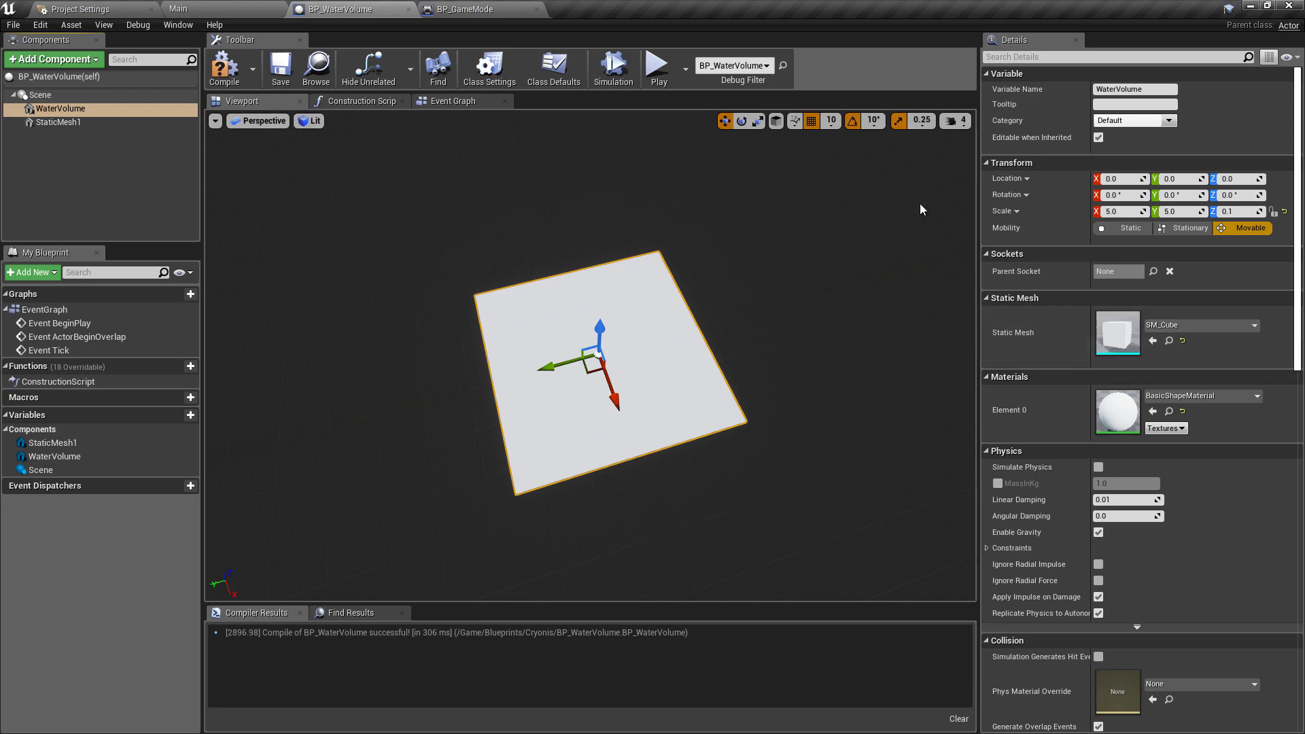
{"action": "scroll", "coordinate": [993, 484], "scroll_direction": "down", "scroll_amount": 5}
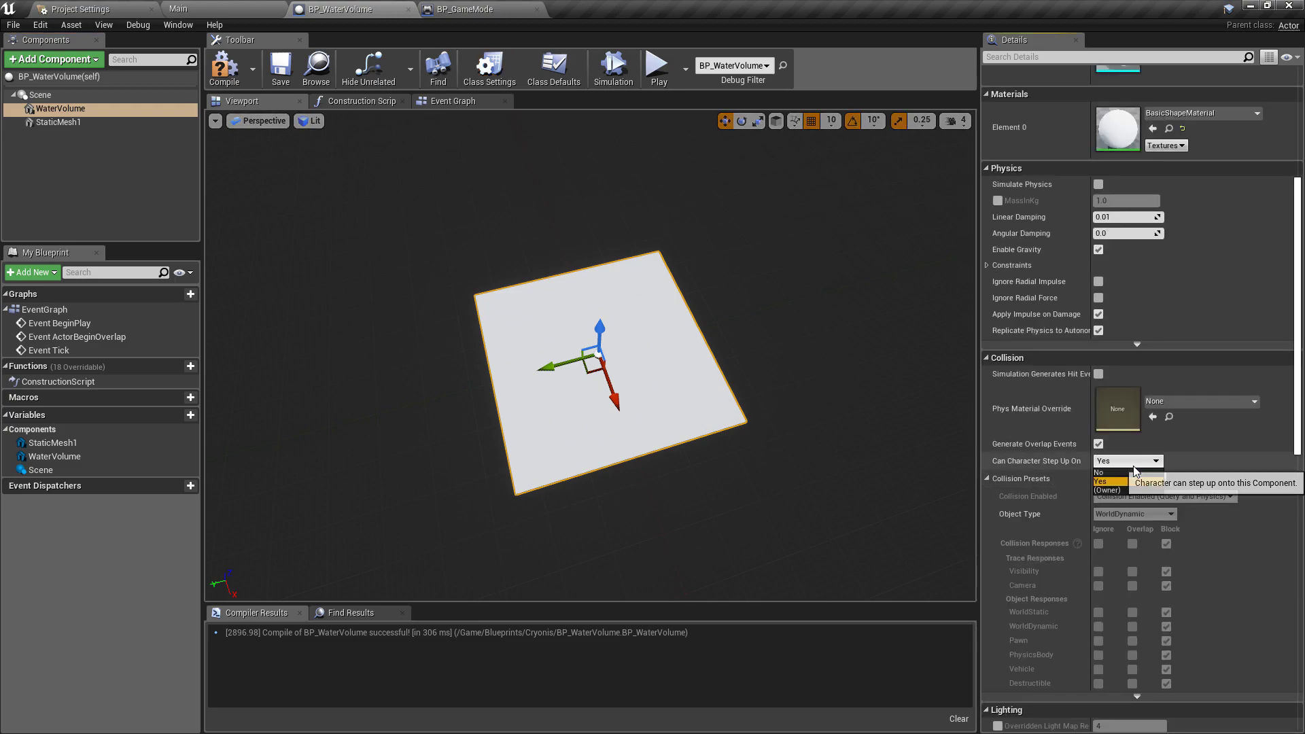
{"action": "left_click", "coordinate": [1132, 498]}
{"action": "left_click", "coordinate": [1134, 514]}
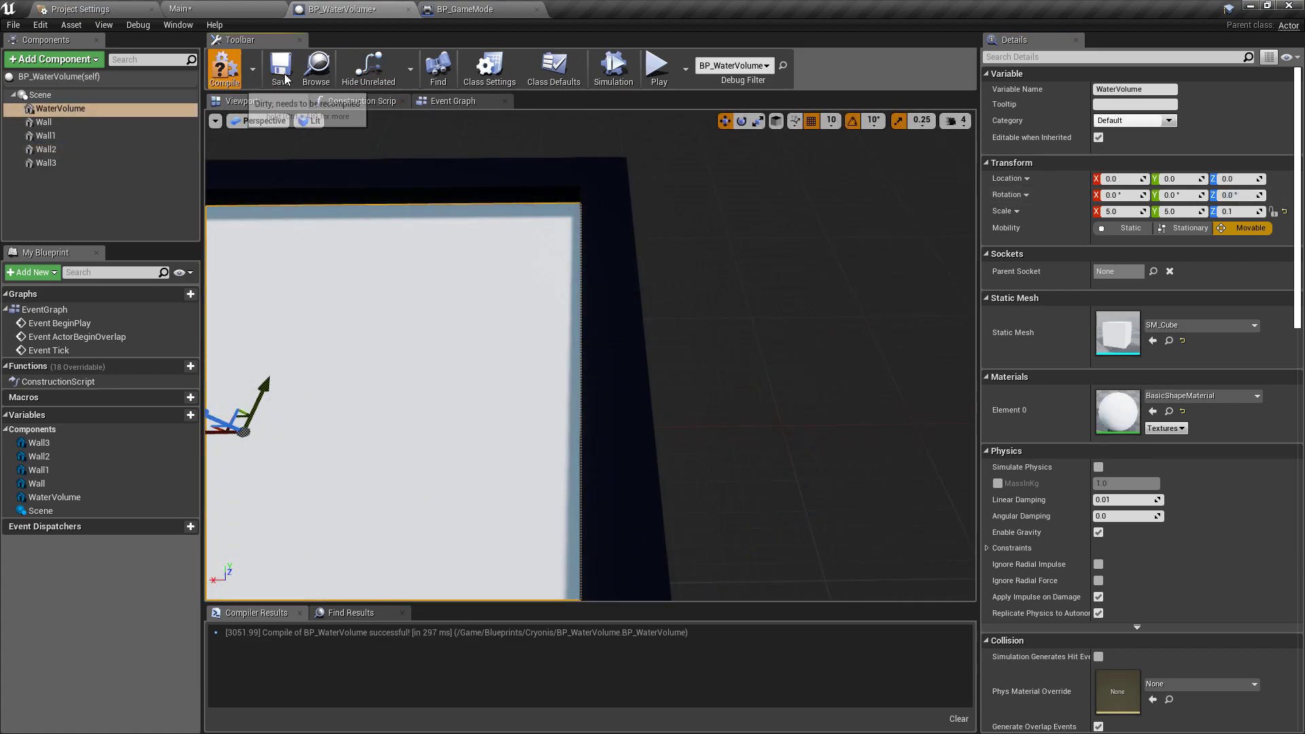
Step: Play the Main level, run the character around the walled platform, then stop and view the water plate
{"action": "left_click", "coordinate": [231, 8]}
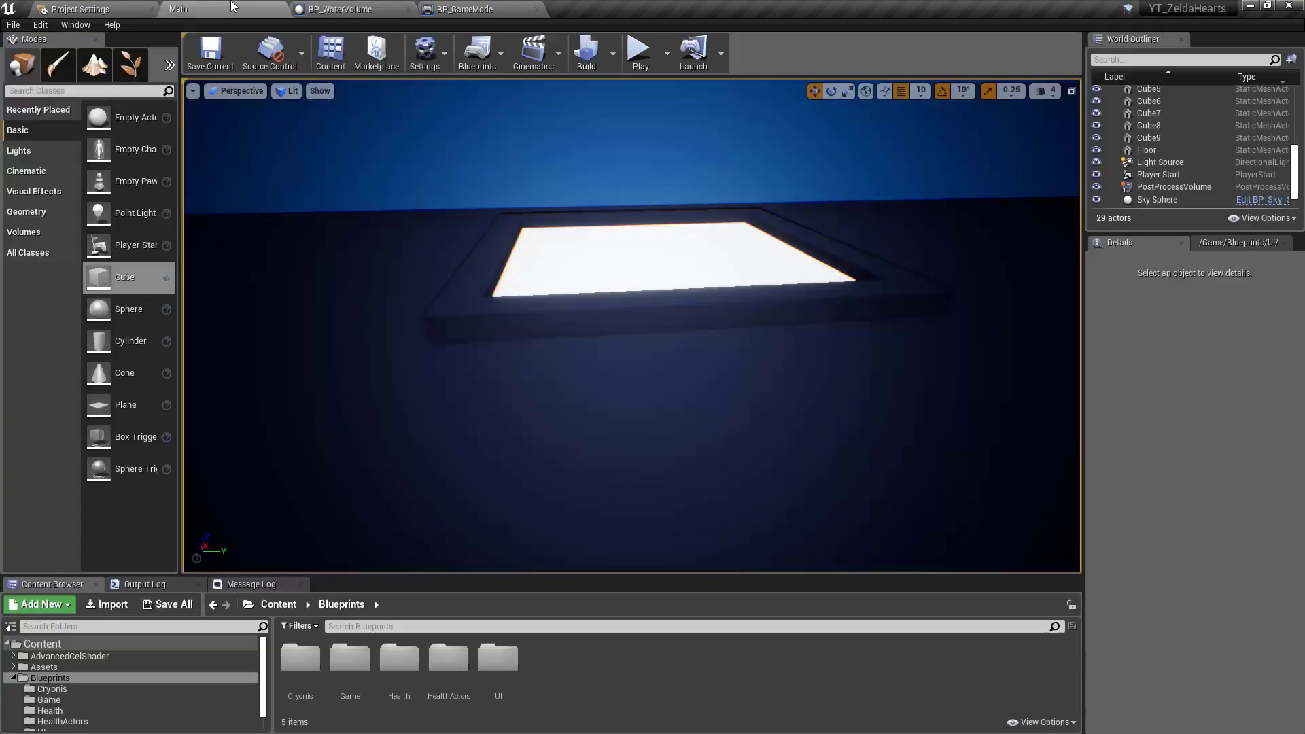
{"action": "left_click", "coordinate": [641, 54]}
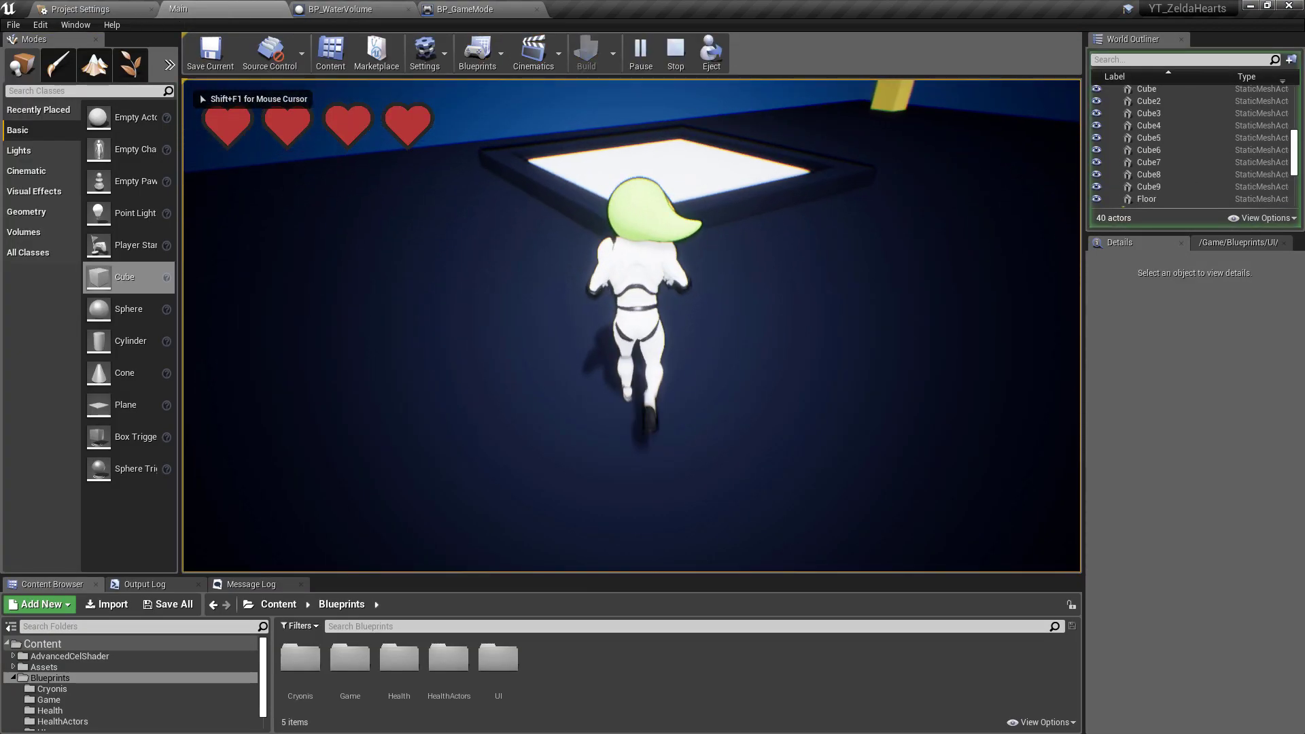
{"action": "key", "text": "w"}
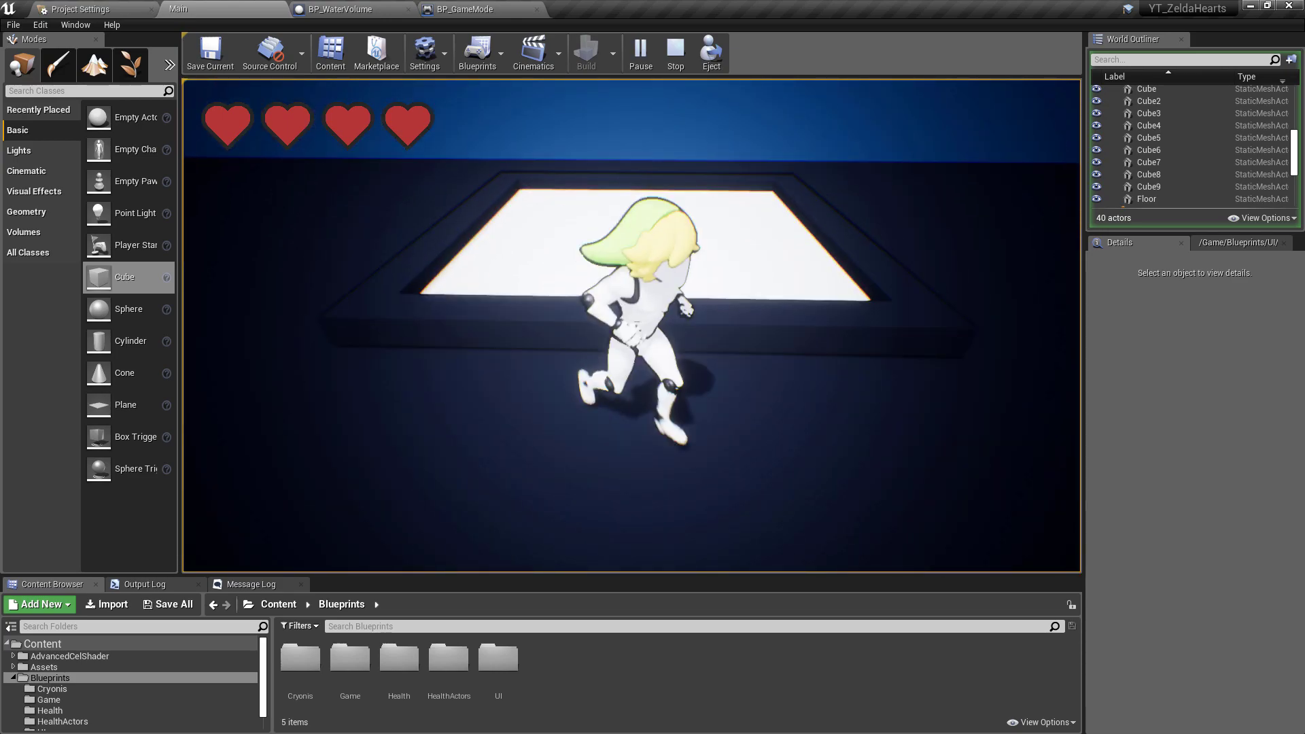
{"action": "key", "text": "Escape"}
{"action": "mouse_move", "coordinate": [497, 199]}
{"action": "right_mouse_down"}
{"action": "mouse_move", "coordinate": [503, 217]}
{"action": "mouse_move", "coordinate": [476, 217]}
{"action": "mouse_move", "coordinate": [449, 197]}
{"action": "mouse_move", "coordinate": [490, 204]}
{"action": "right_mouse_up"}
Step: Close BP_WaterVolume, return to Main, and select BP_CryonisComponent in the Cryonis blueprints folder
{"action": "left_click", "coordinate": [389, 13]}
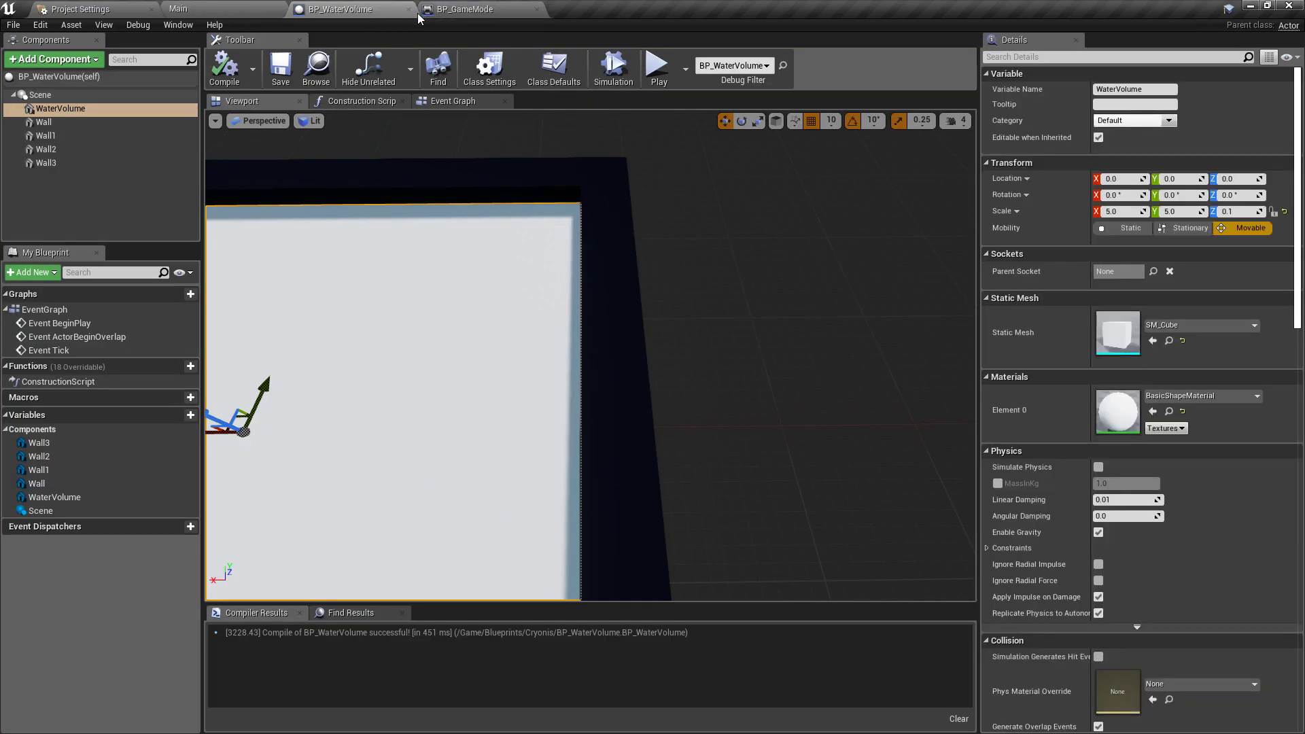
{"action": "left_click", "coordinate": [408, 8]}
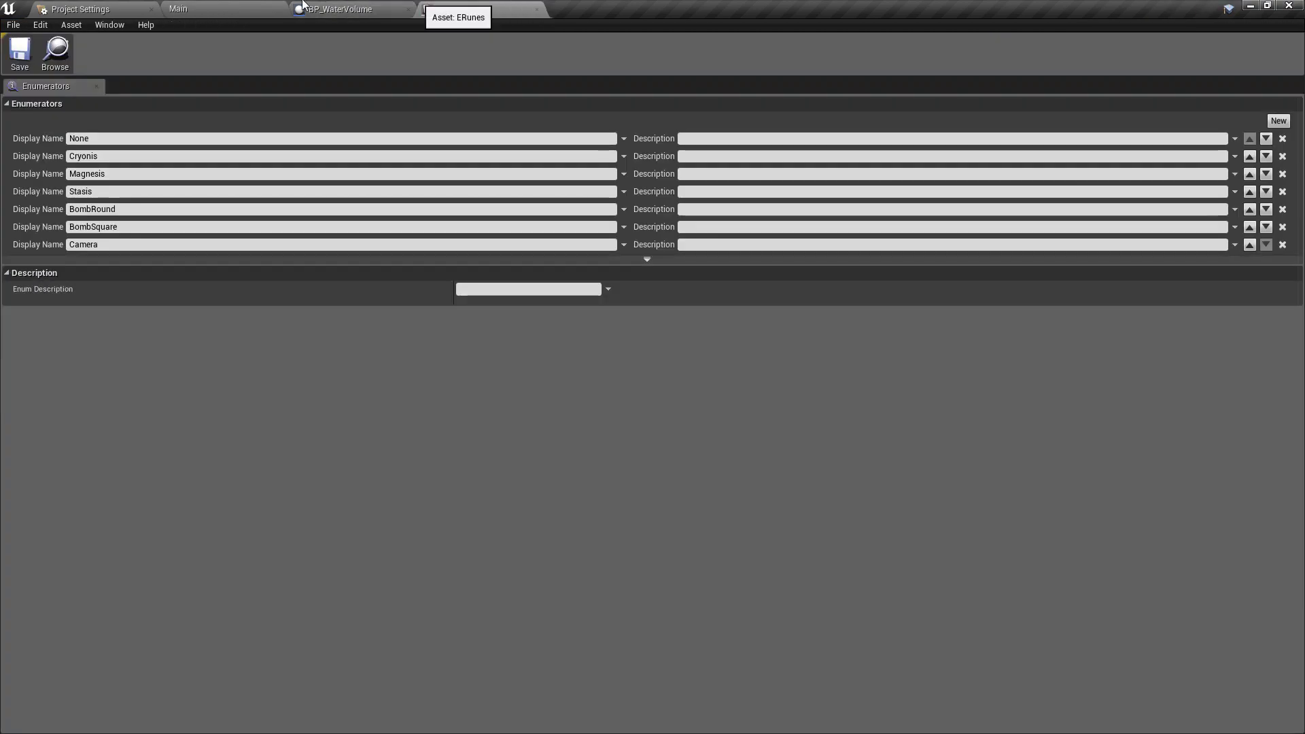
{"action": "left_click", "coordinate": [367, 9]}
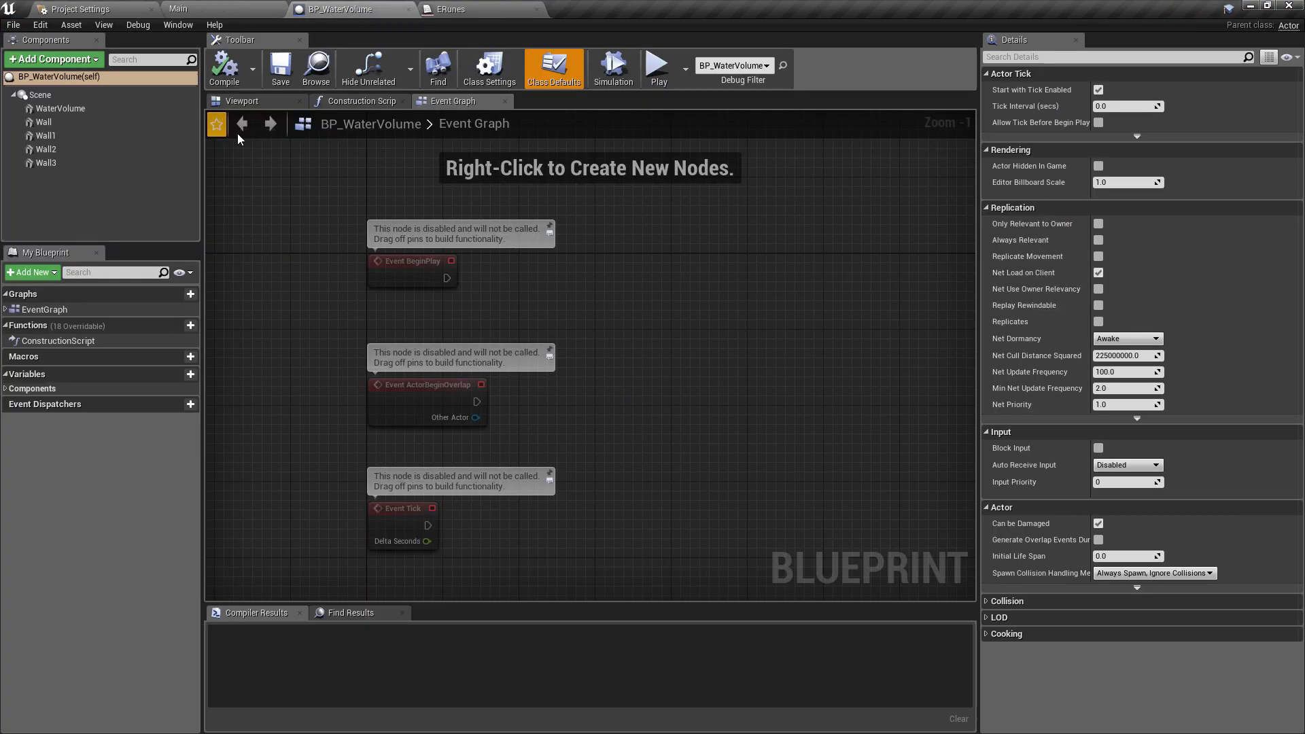
{"action": "left_click", "coordinate": [204, 9]}
{"action": "left_click", "coordinate": [170, 655]}
{"action": "left_click", "coordinate": [304, 627]}
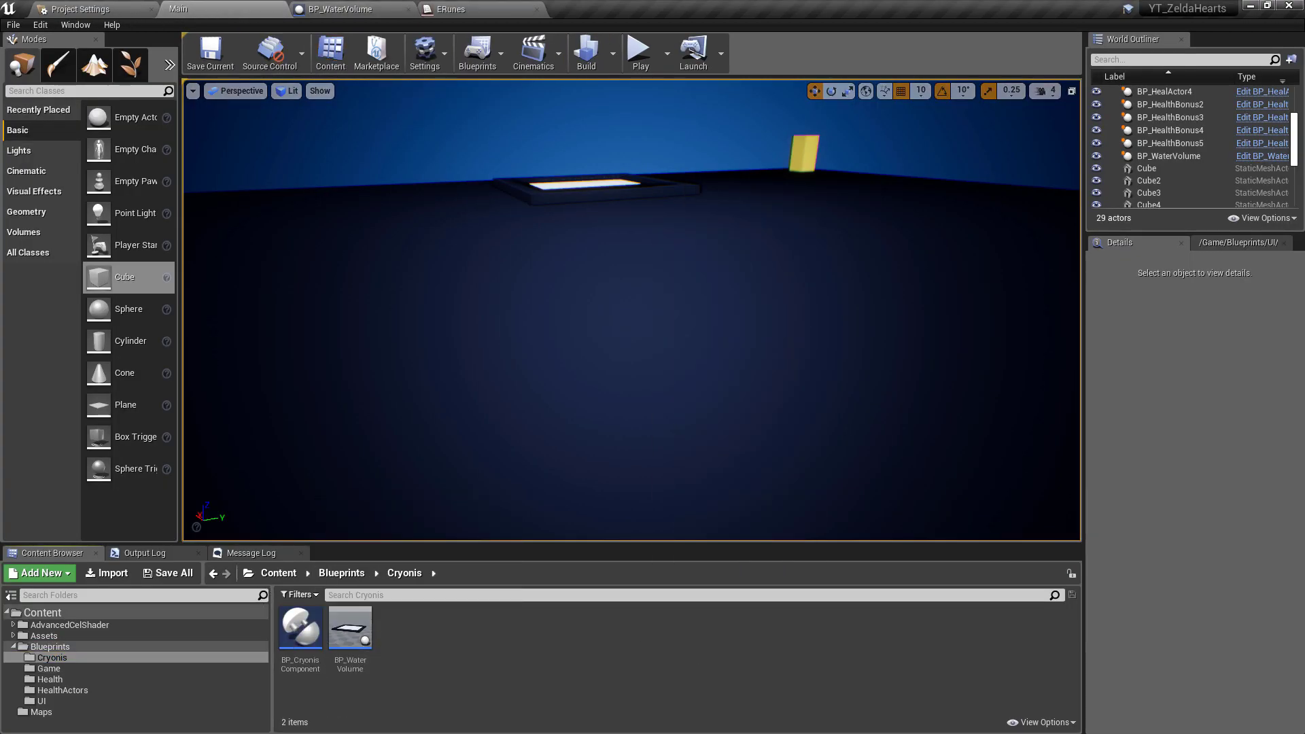
Step: Create a new Actor Blueprint class named BP_CryonisGhost and open it
{"action": "right_click", "coordinate": [404, 679]}
{"action": "left_click", "coordinate": [462, 320]}
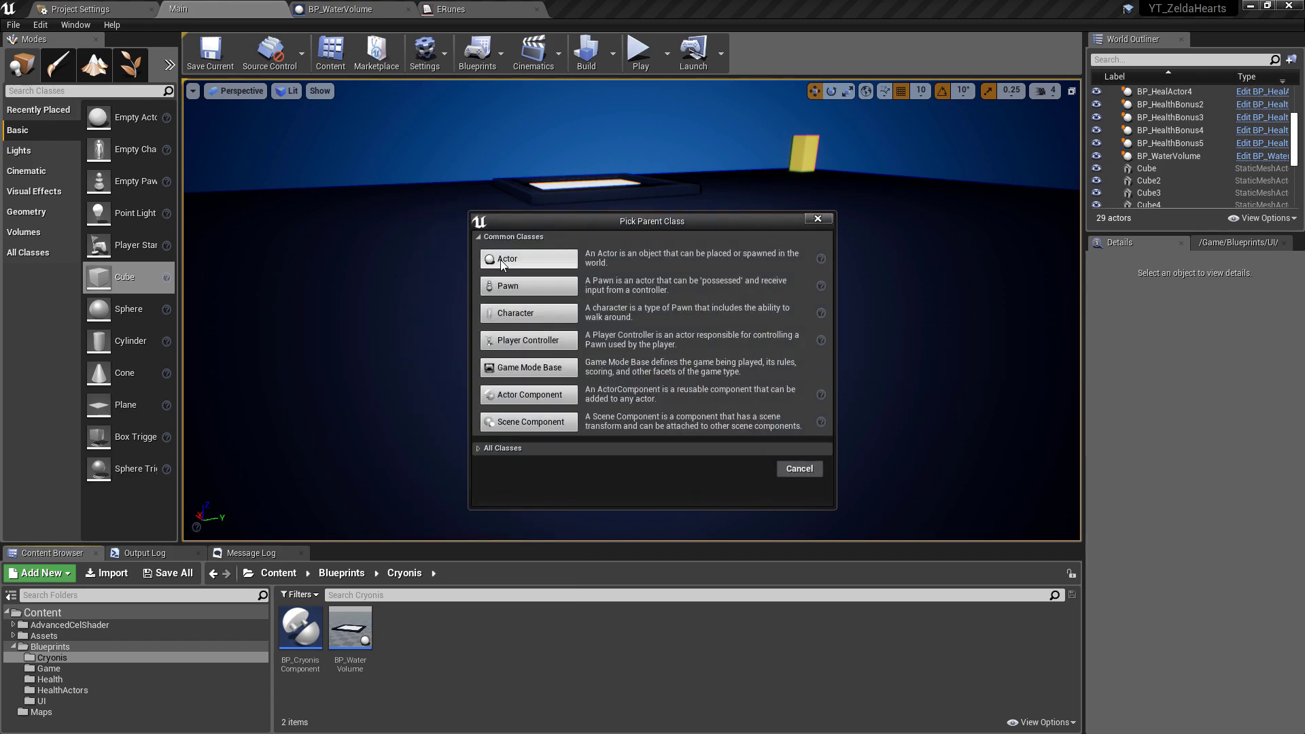
{"action": "left_click", "coordinate": [583, 340]}
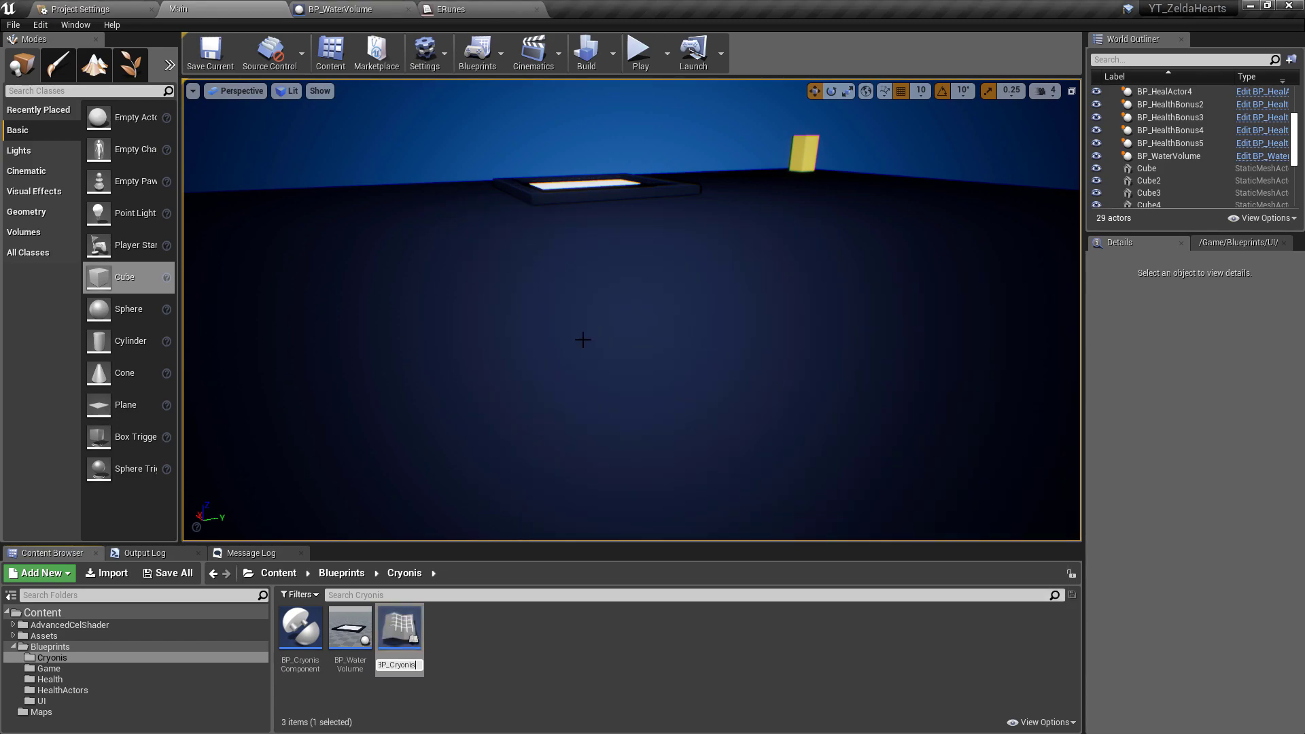
{"action": "key", "text": "Return"}
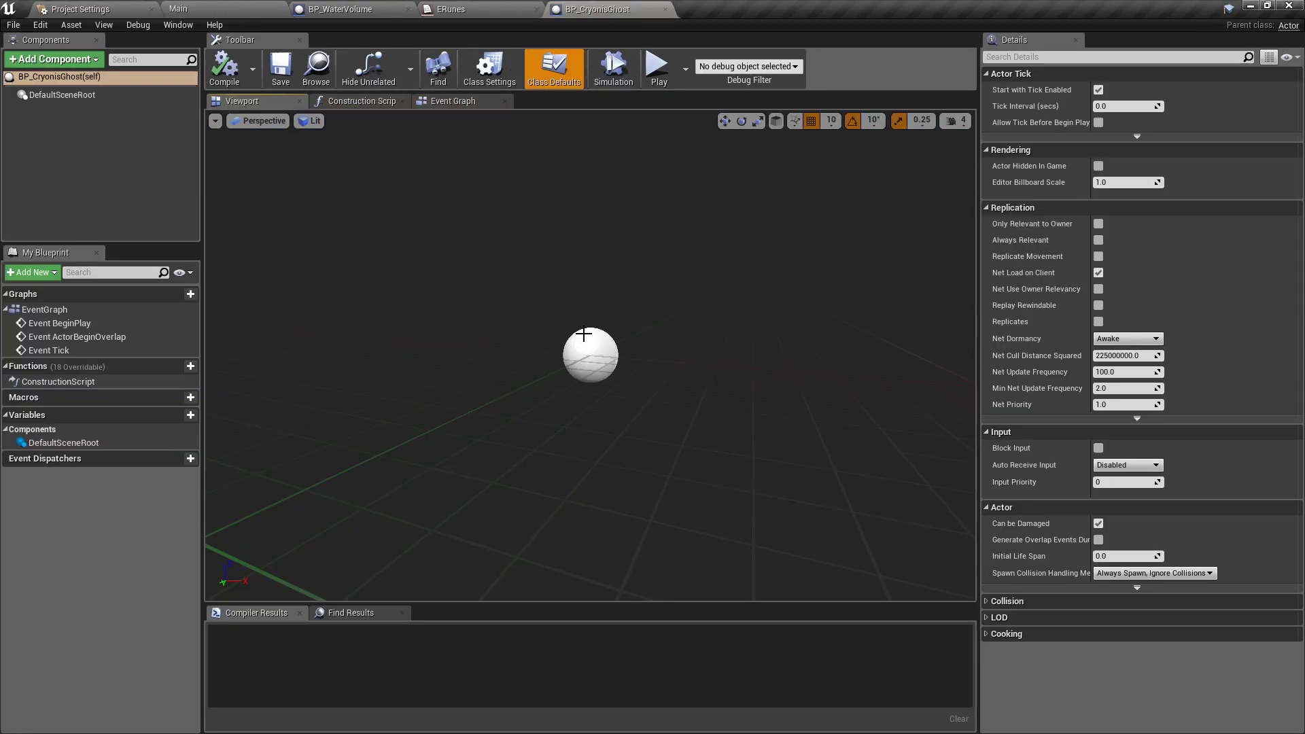
Step: Add a Scene component and a Static Mesh component using SM_Cube
{"action": "left_click", "coordinate": [36, 134]}
{"action": "left_click", "coordinate": [58, 60]}
{"action": "type", "text": "stati"}
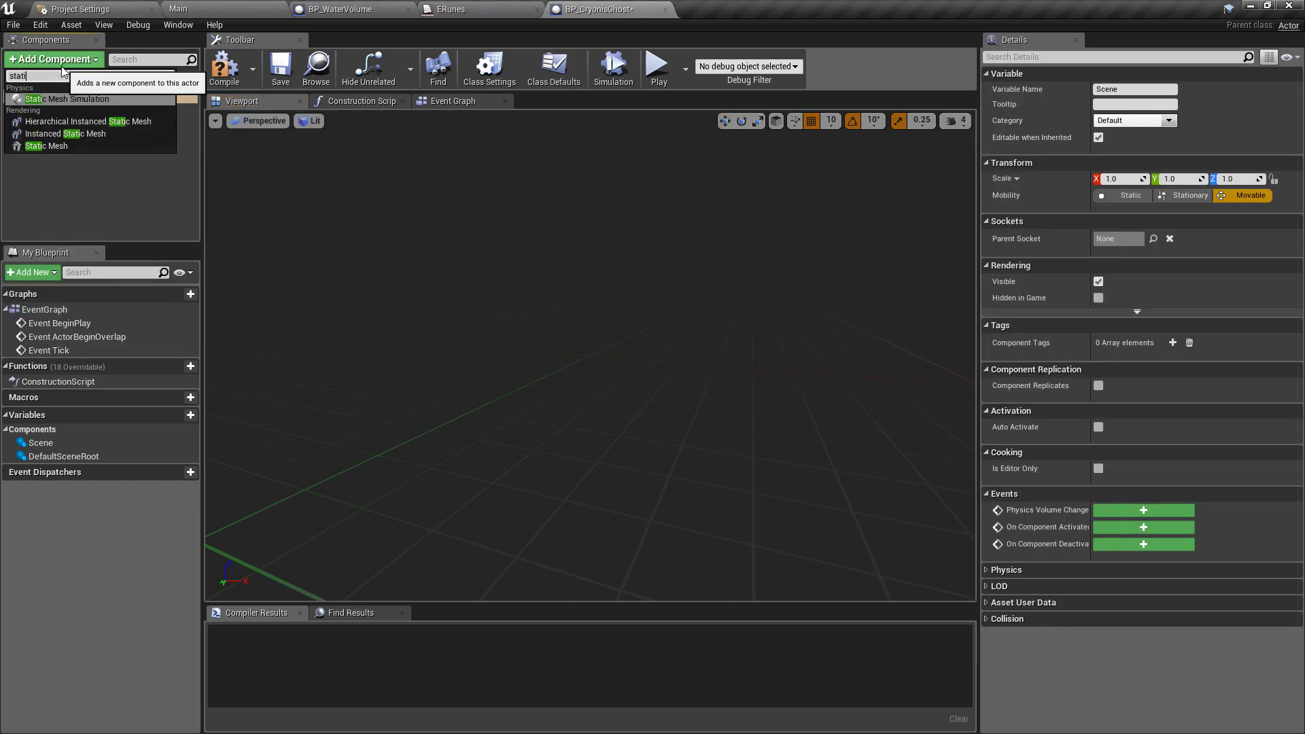
{"action": "left_click", "coordinate": [46, 146]}
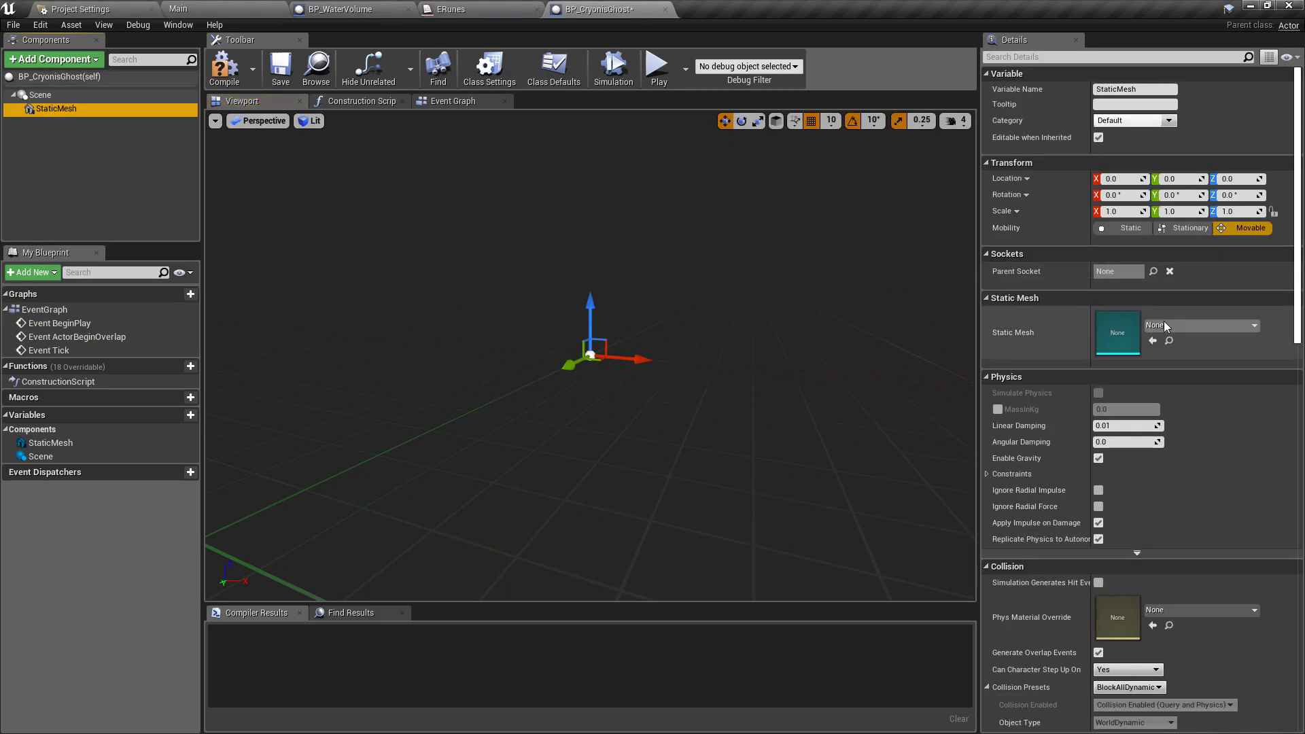
{"action": "left_click", "coordinate": [1196, 326]}
{"action": "left_click", "coordinate": [1136, 428]}
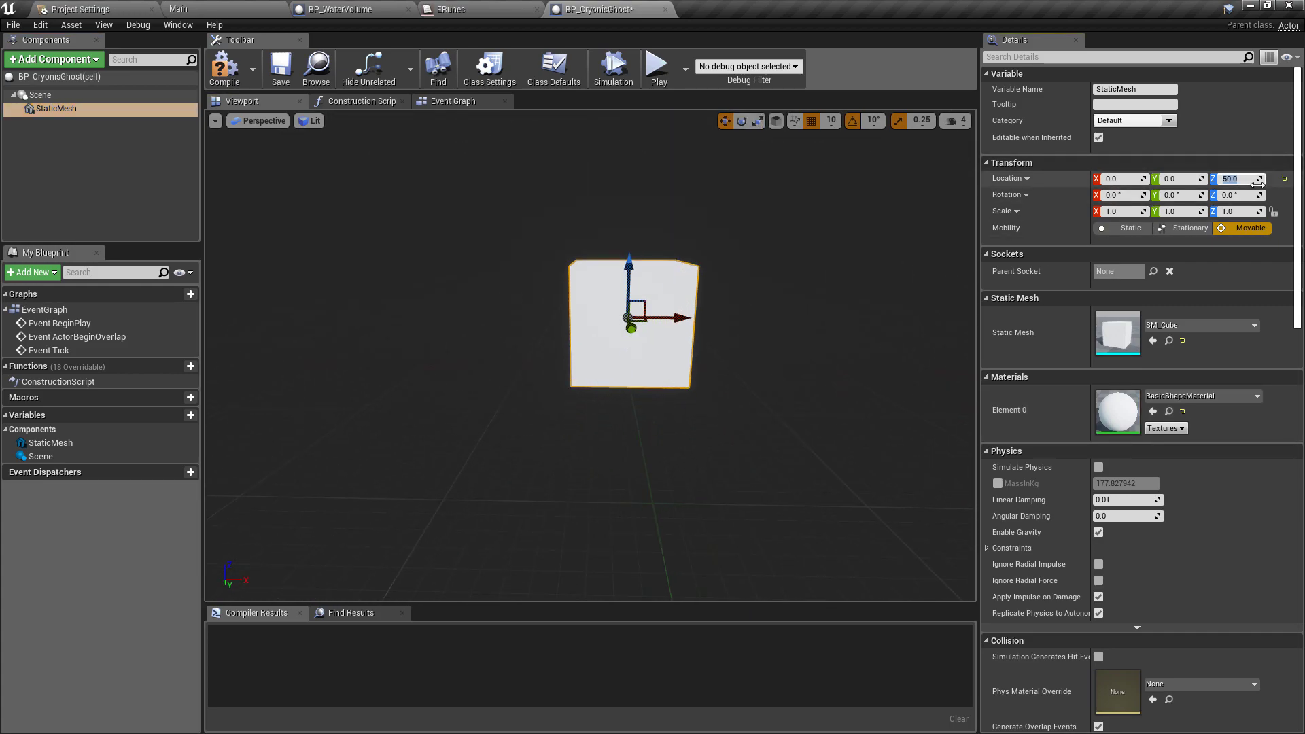
Step: Save BP_CryonisGhost, undo the cube's accidental flattening, and review the AnimateCryo timeline
{"action": "left_click", "coordinate": [279, 77]}
{"action": "left_click", "coordinate": [178, 8]}
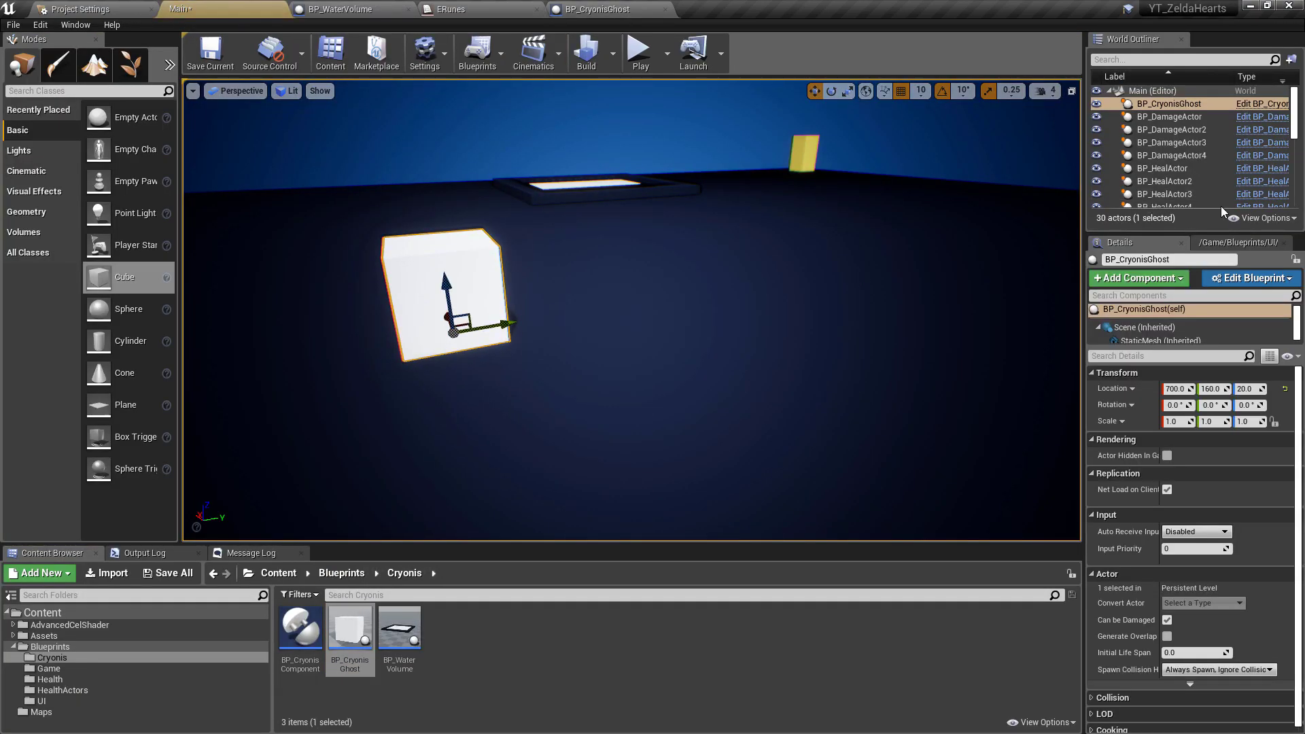
{"action": "key", "text": "ctrl+z"}
{"action": "left_click", "coordinate": [340, 9]}
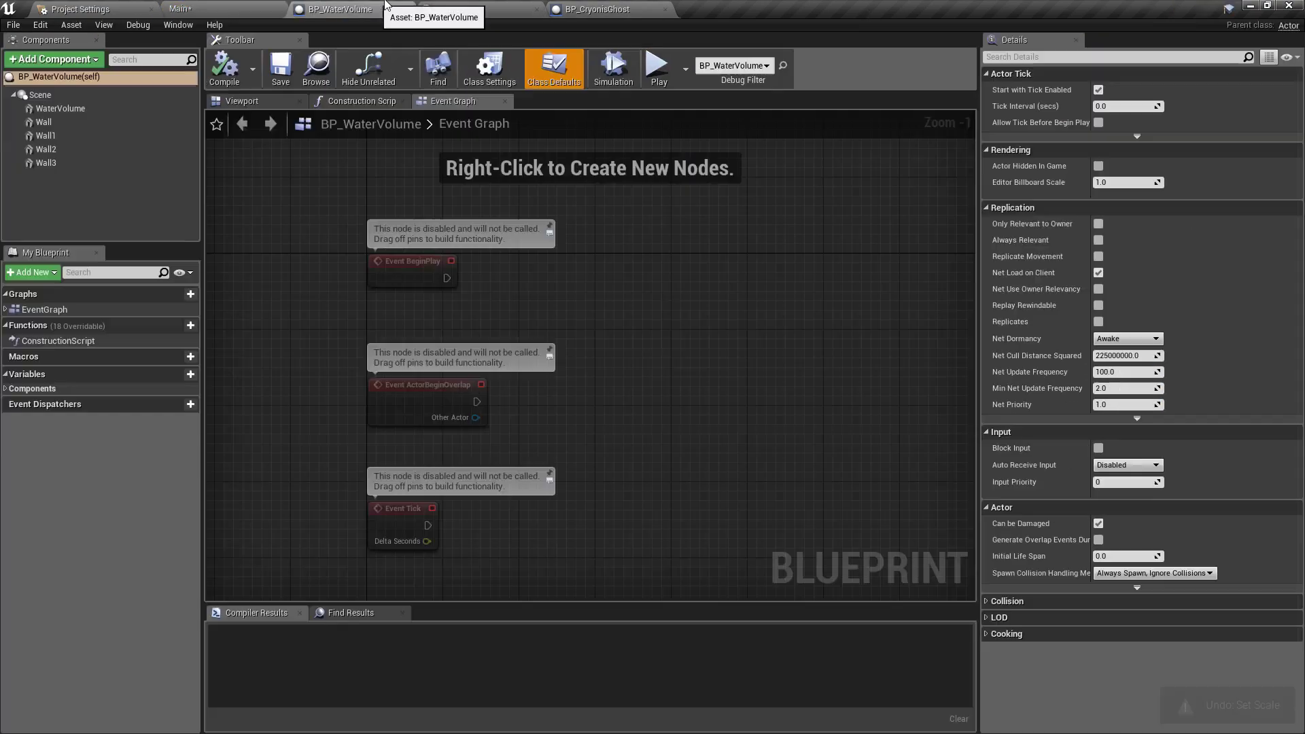
{"action": "left_click", "coordinate": [597, 9]}
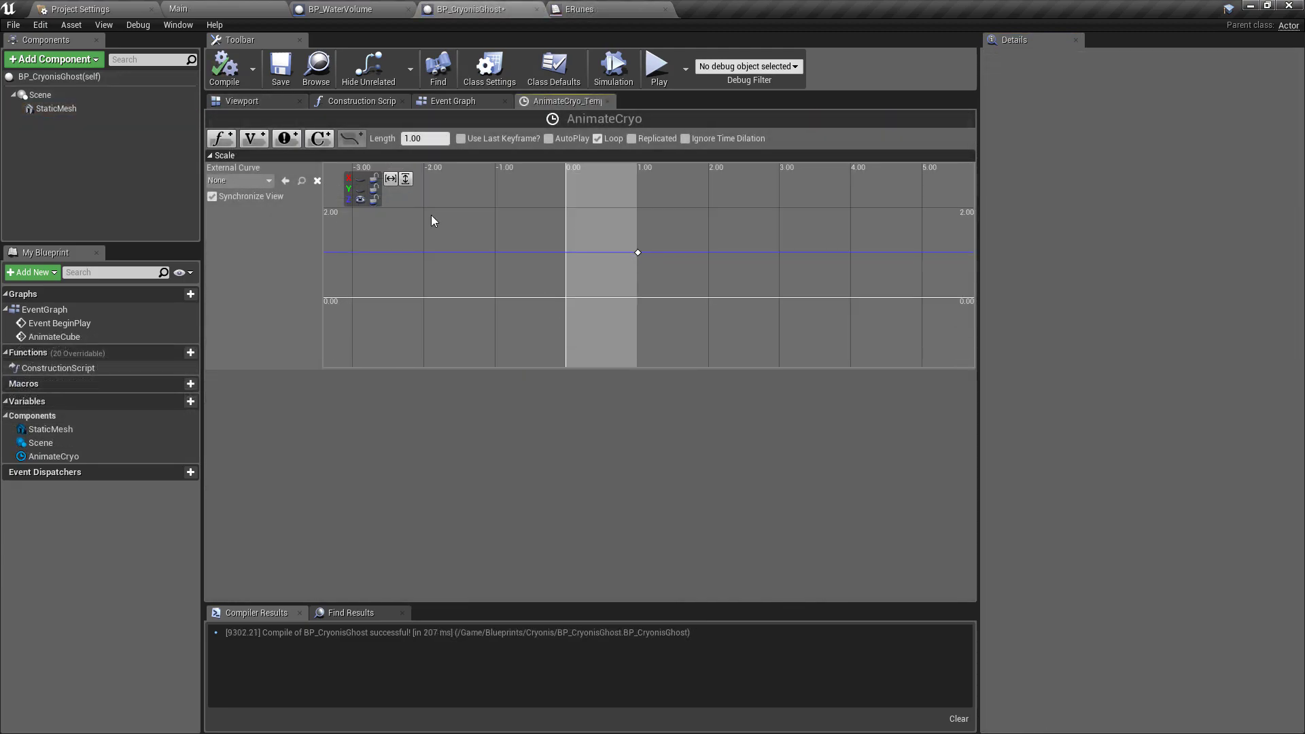
Step: Play-test the Main level twice, running the character around to watch the ghost cube scale
{"action": "left_click", "coordinate": [256, 9]}
{"action": "key", "text": "alt+p"}
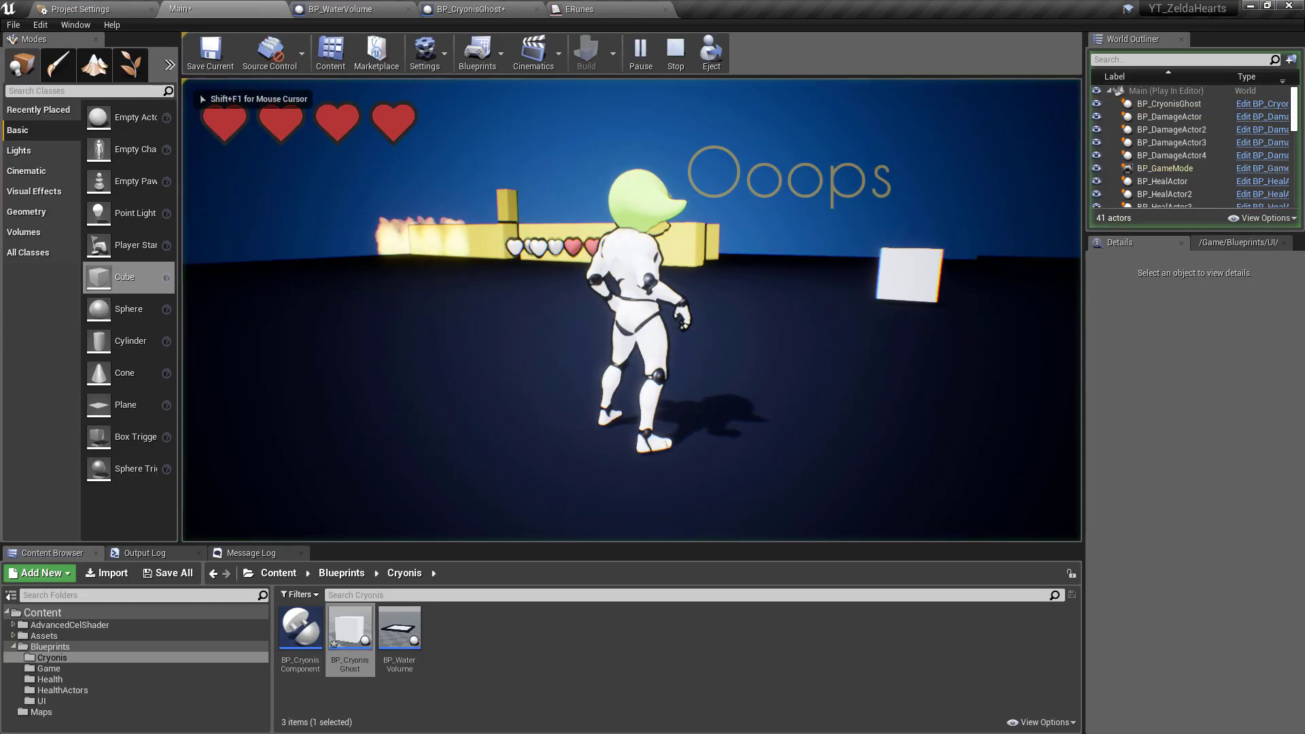
{"action": "key", "text": "w"}
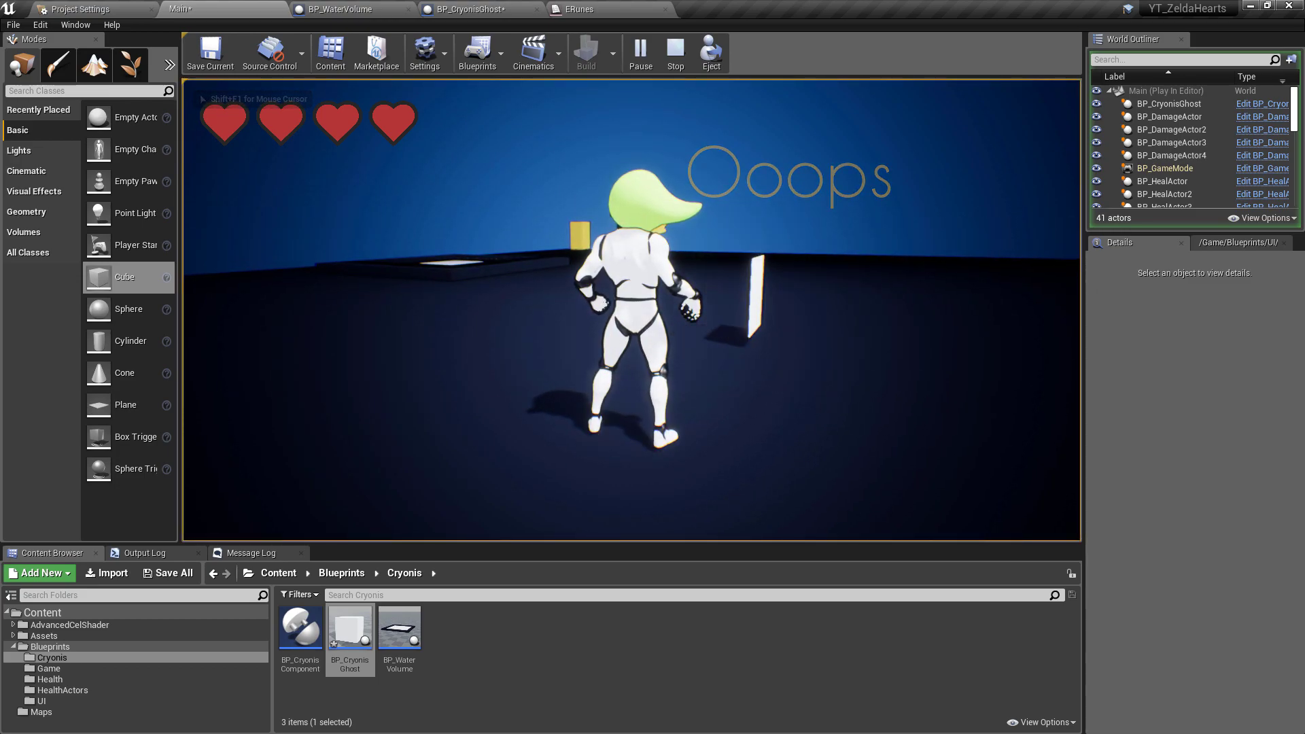
{"action": "key", "text": "Escape"}
{"action": "left_click", "coordinate": [611, 7]}
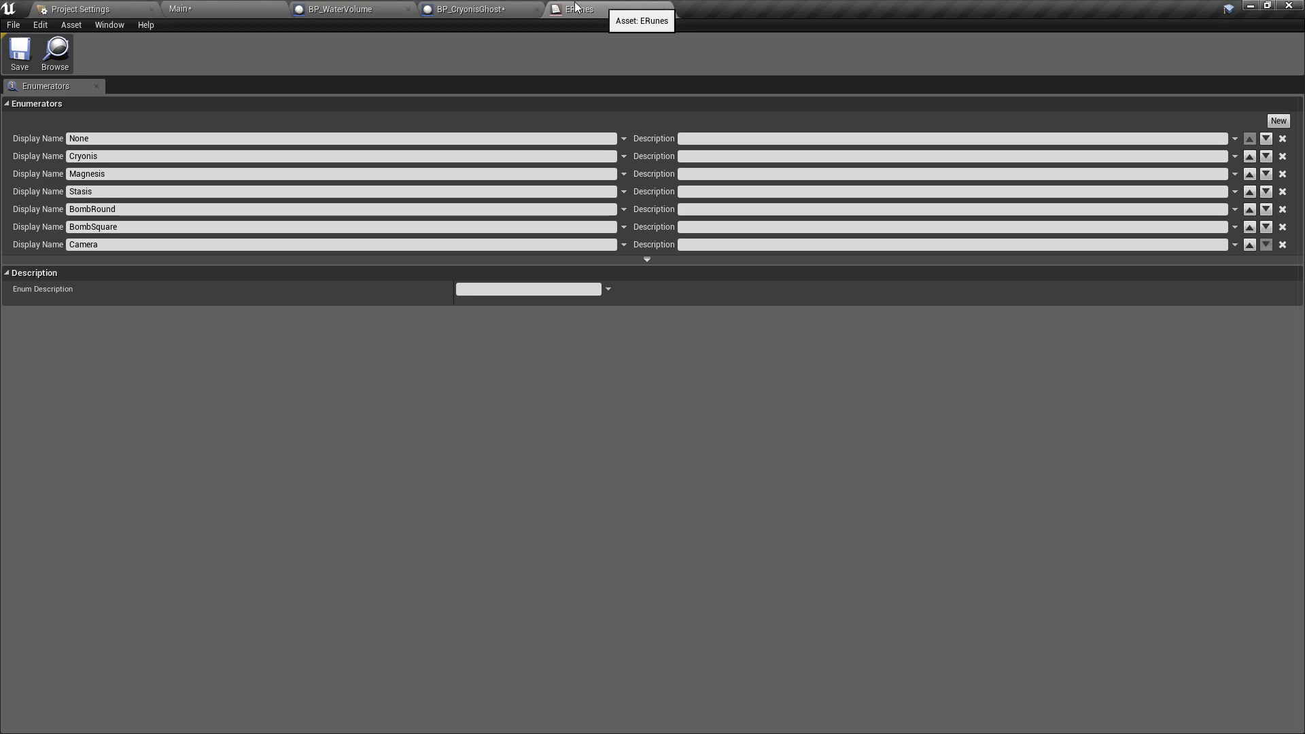
{"action": "left_click", "coordinate": [469, 8]}
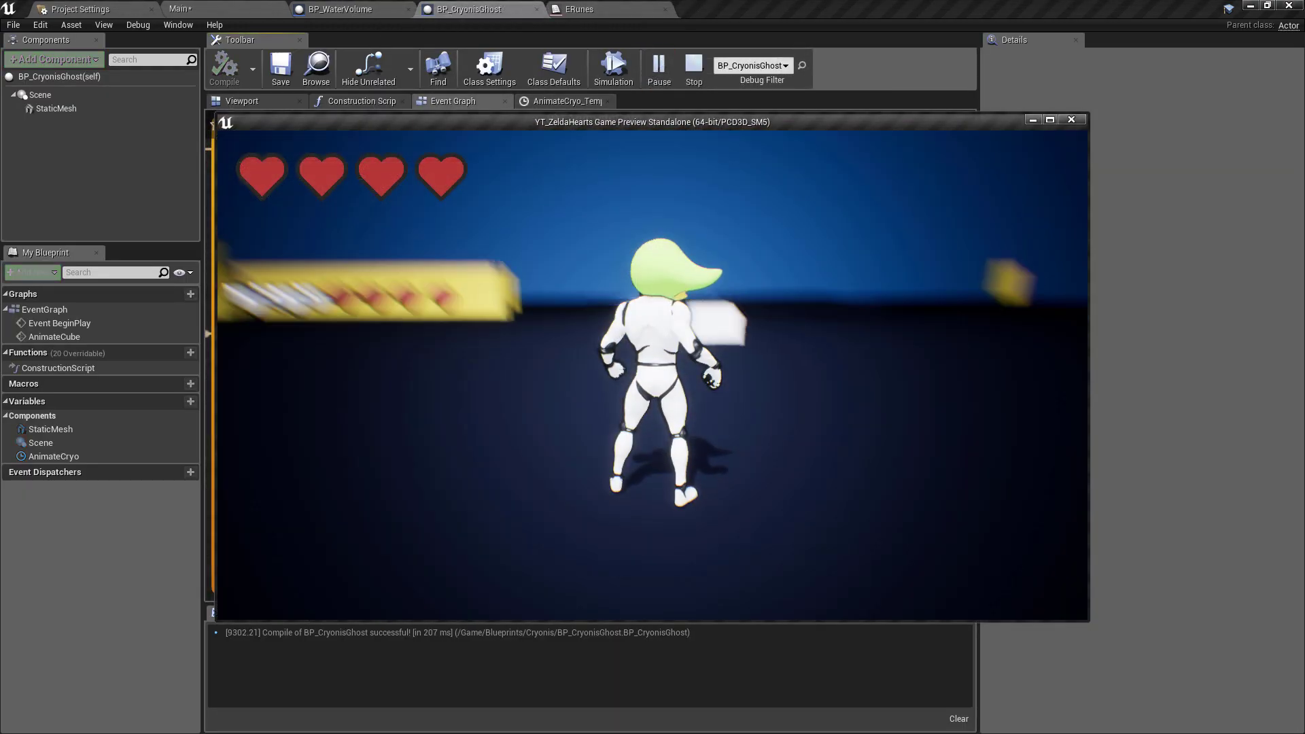
{"action": "key", "text": "w"}
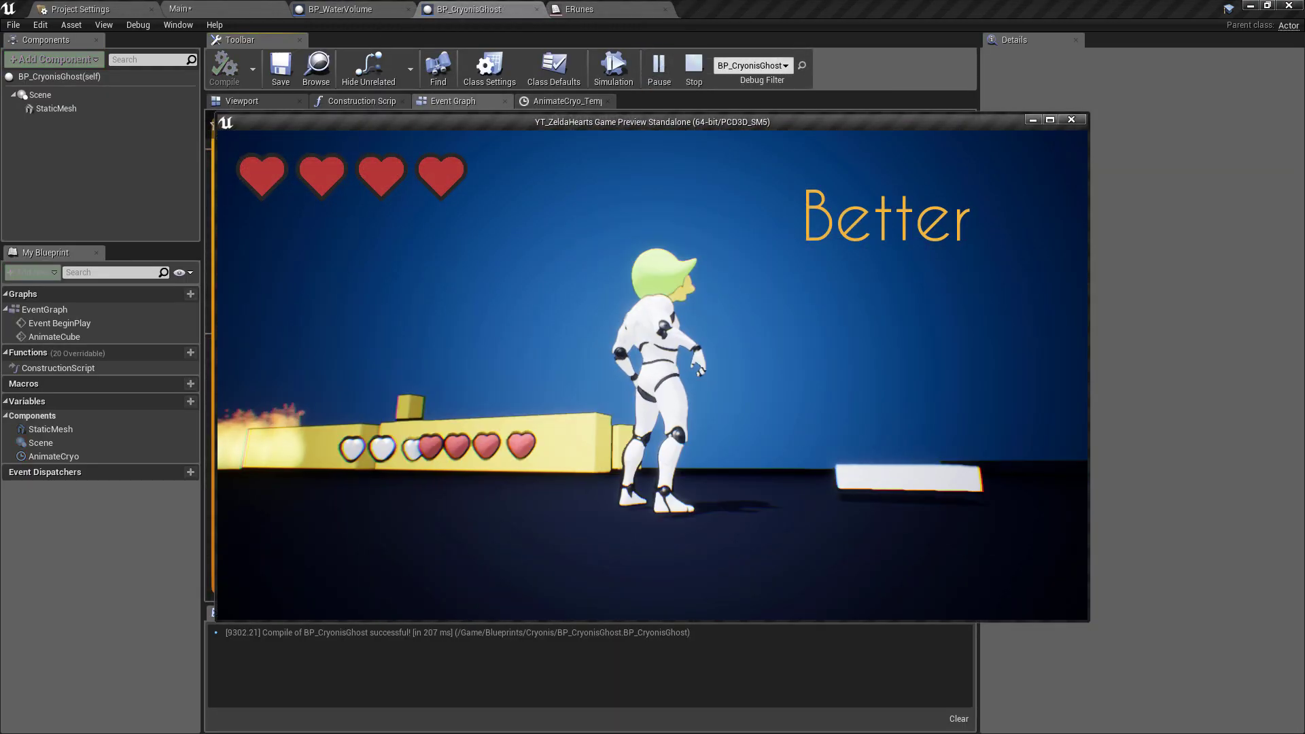
{"action": "key", "text": "Escape"}
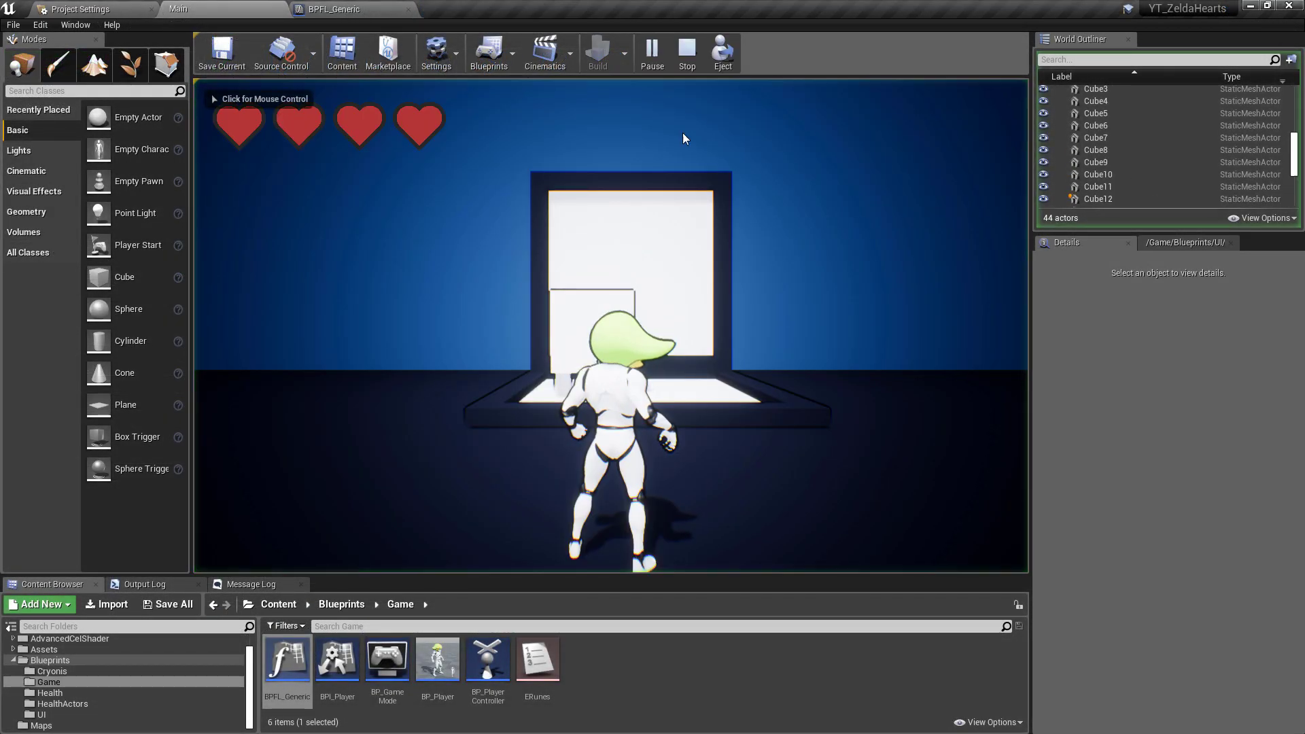
Step: Run onto the water platform and spawn three ice pillars along the way
{"action": "left_click", "coordinate": [683, 138]}
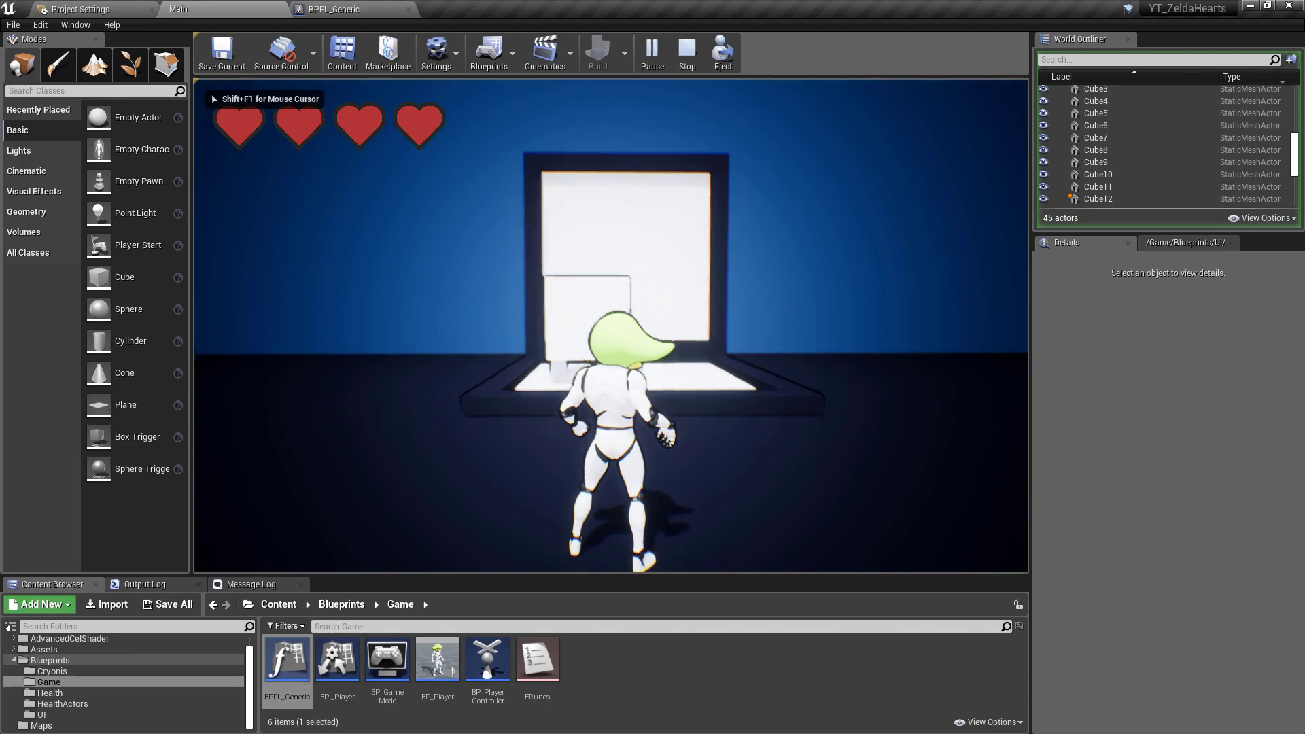
{"action": "key", "text": "w"}
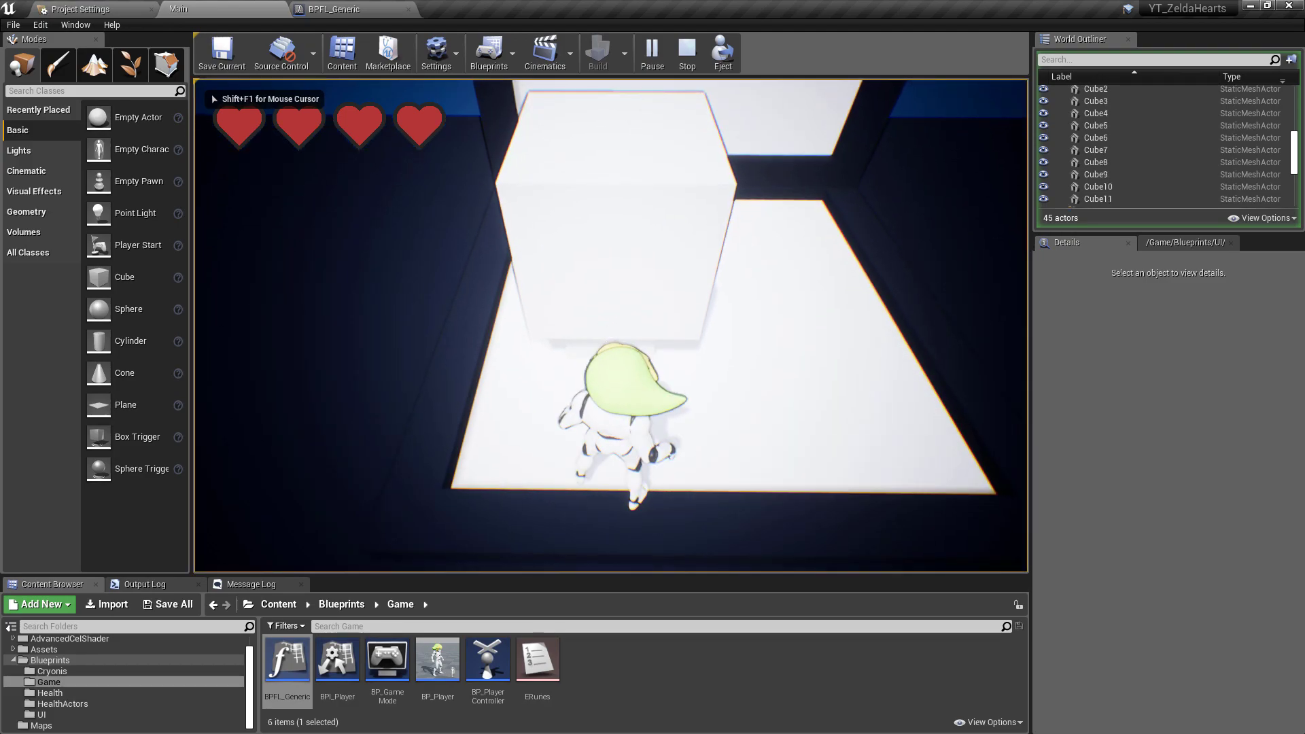
{"action": "key", "text": "s"}
{"action": "key", "text": "w"}
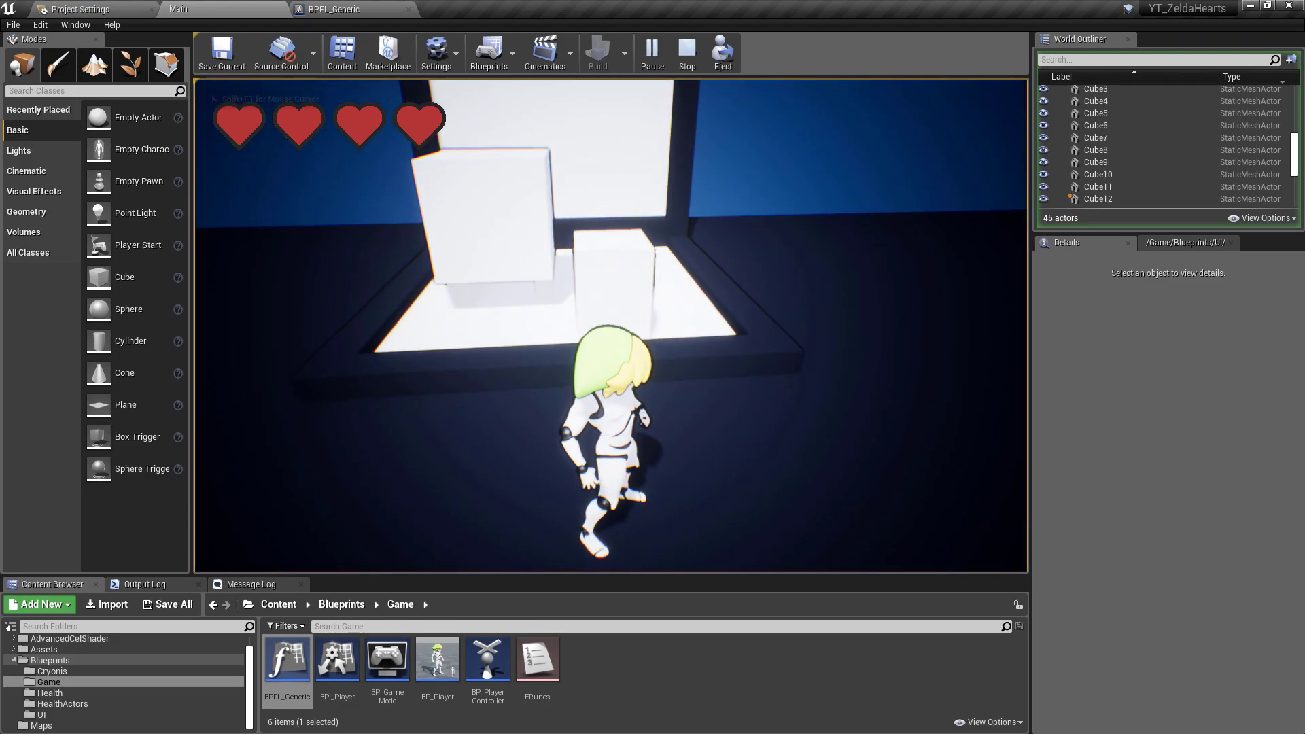
{"action": "key", "text": "w"}
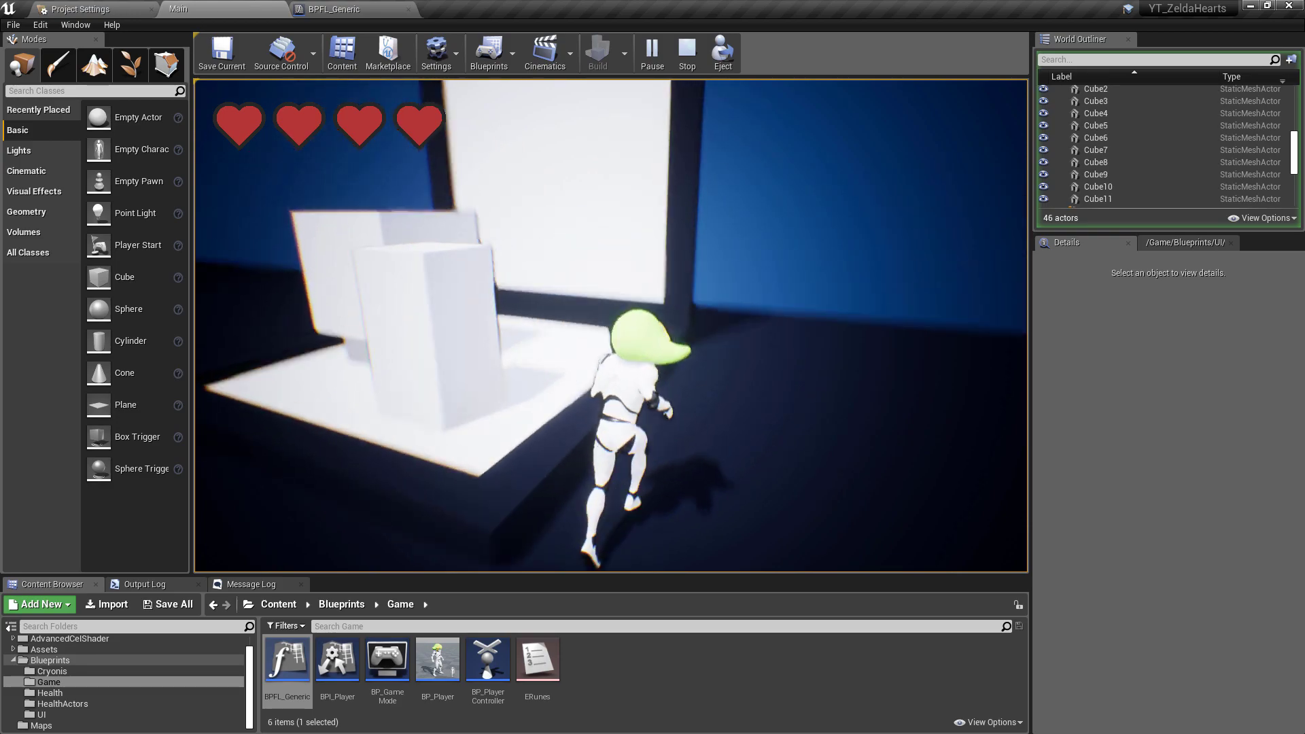
{"action": "key", "text": "w"}
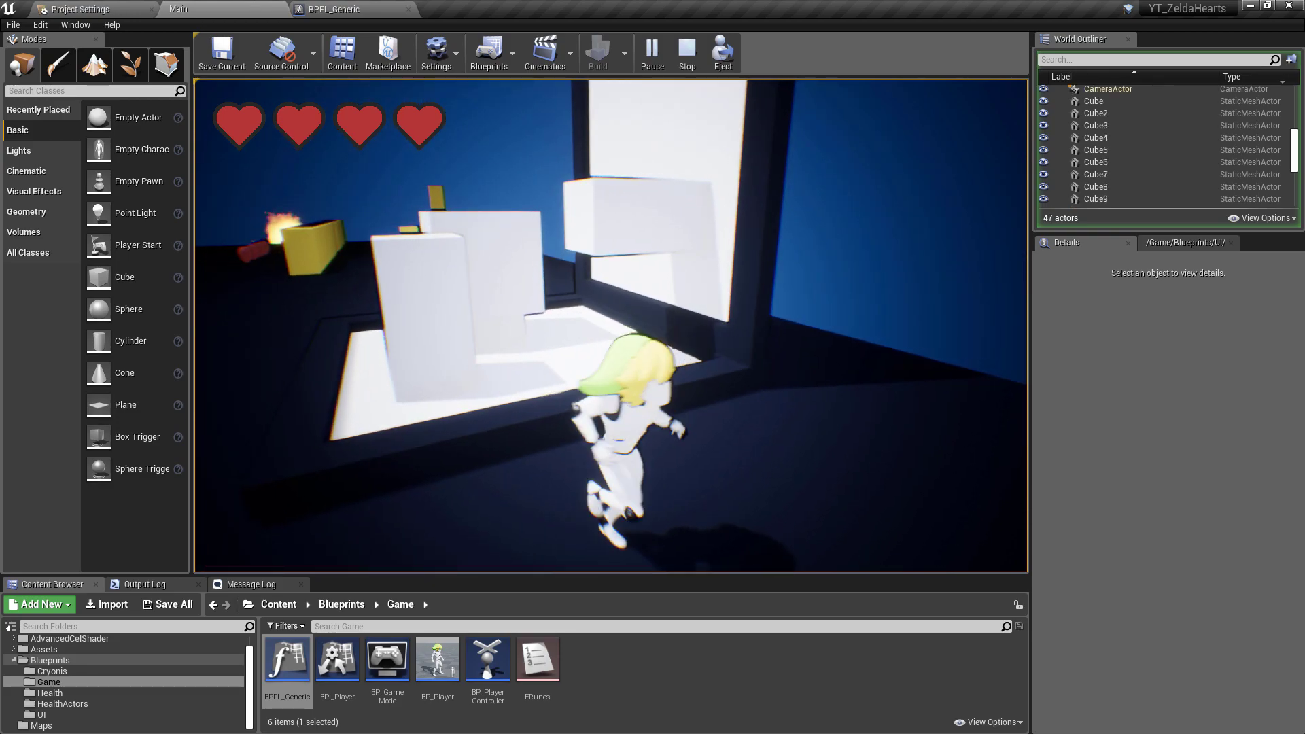
{"action": "key", "text": "w"}
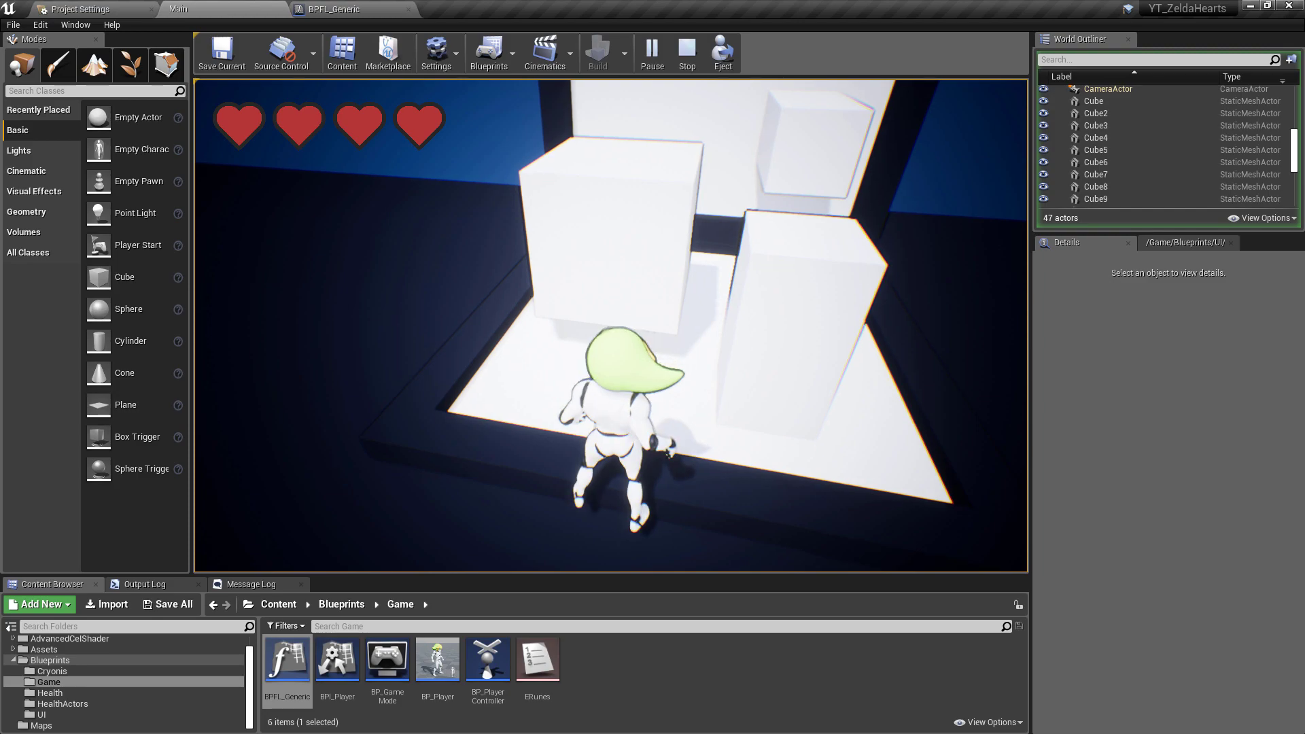
{"action": "key", "text": "w"}
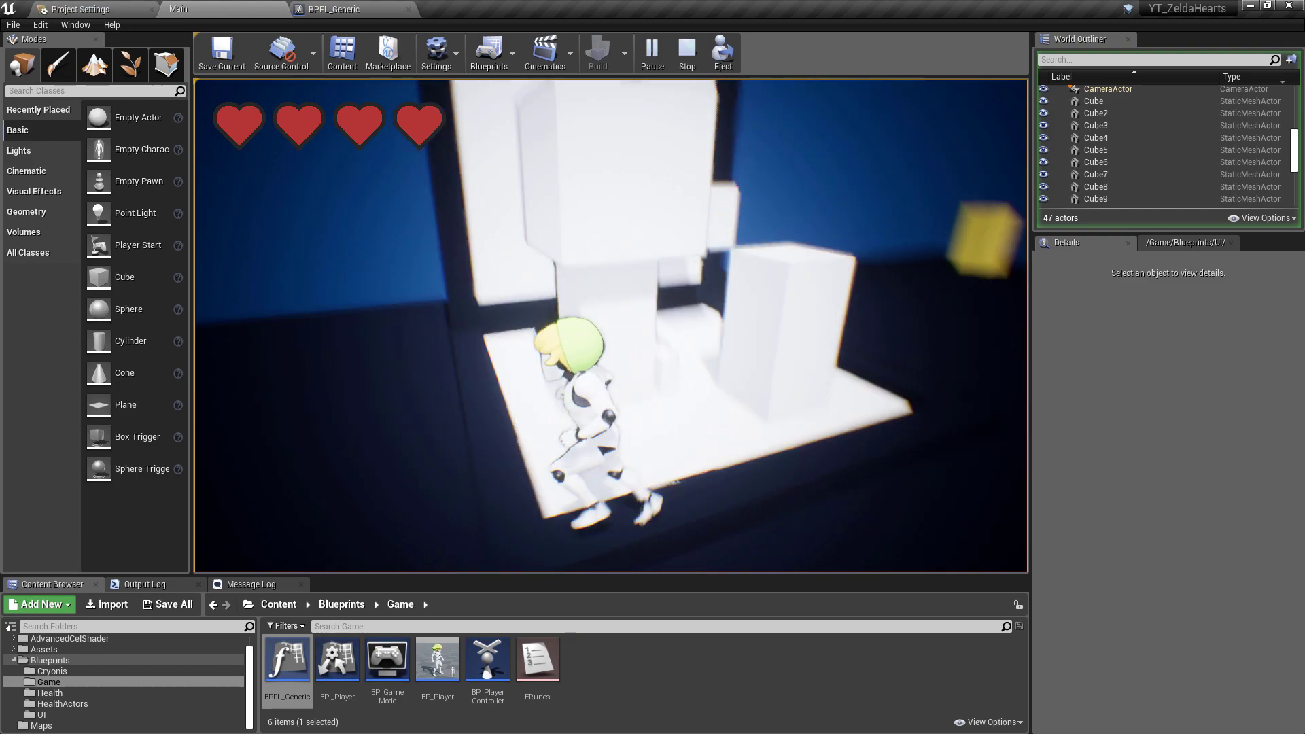
Step: Climb onto the white ice pillars and run back and forth across the platform
{"action": "key", "text": "w"}
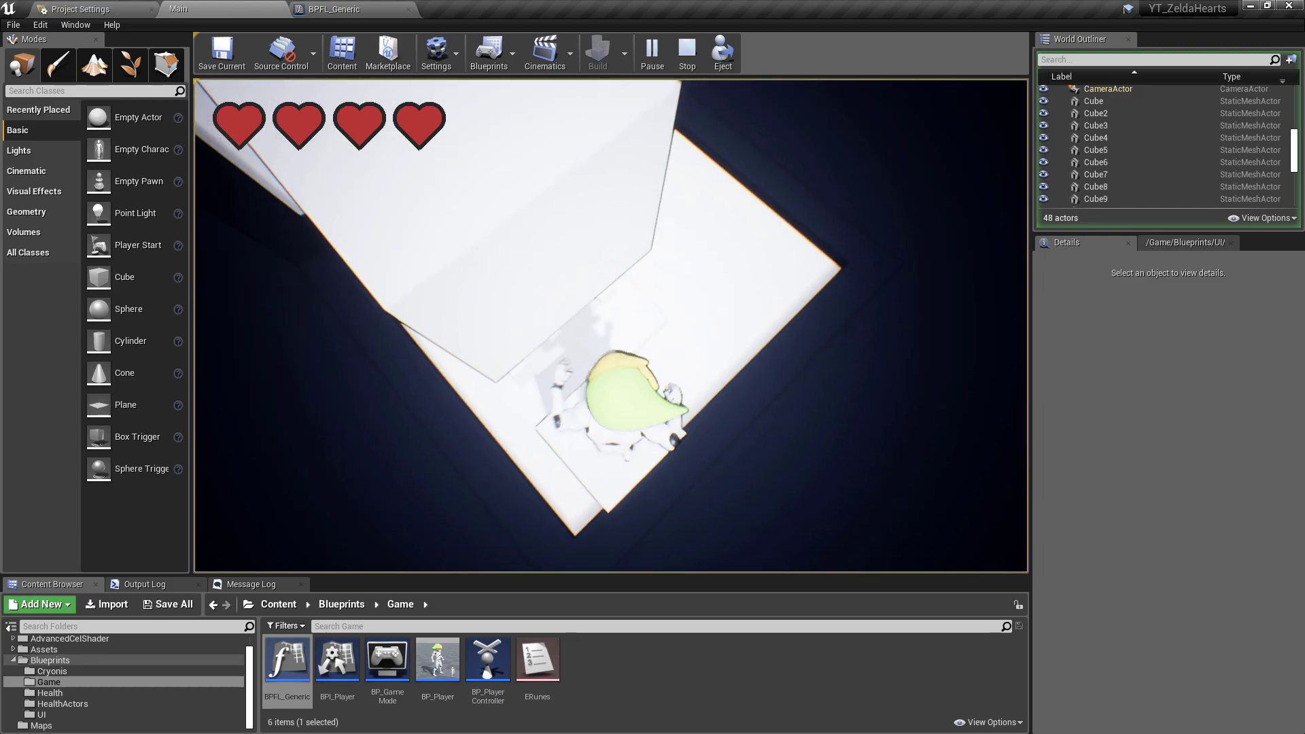
{"action": "key", "text": "w"}
{"action": "key", "text": "w"}
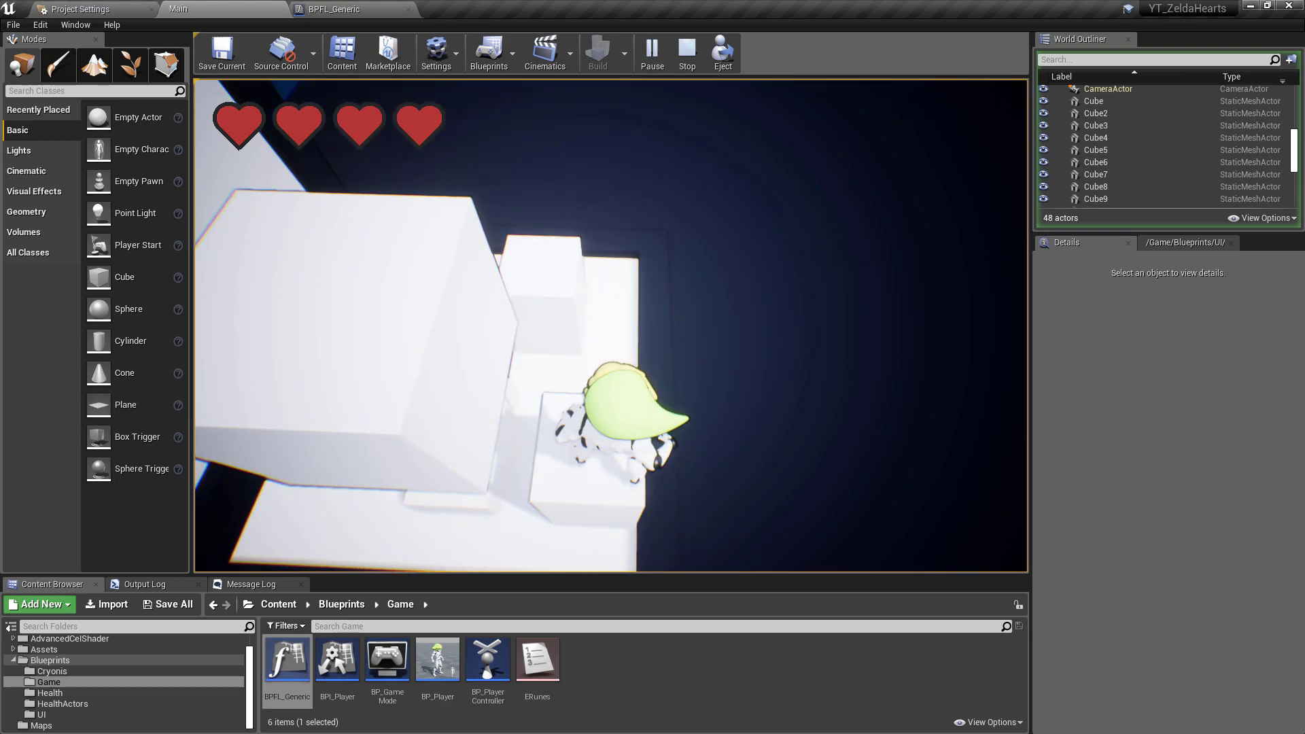
{"action": "key", "text": "w"}
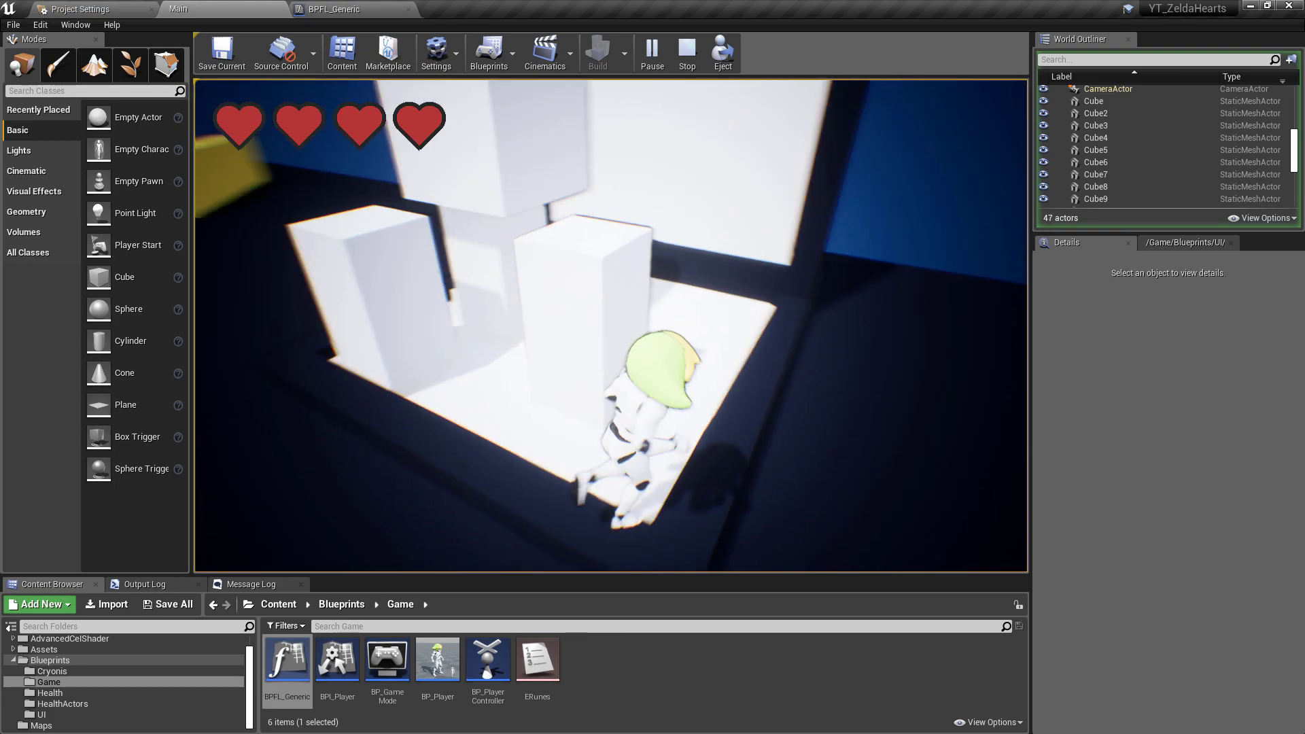
{"action": "key", "text": "w"}
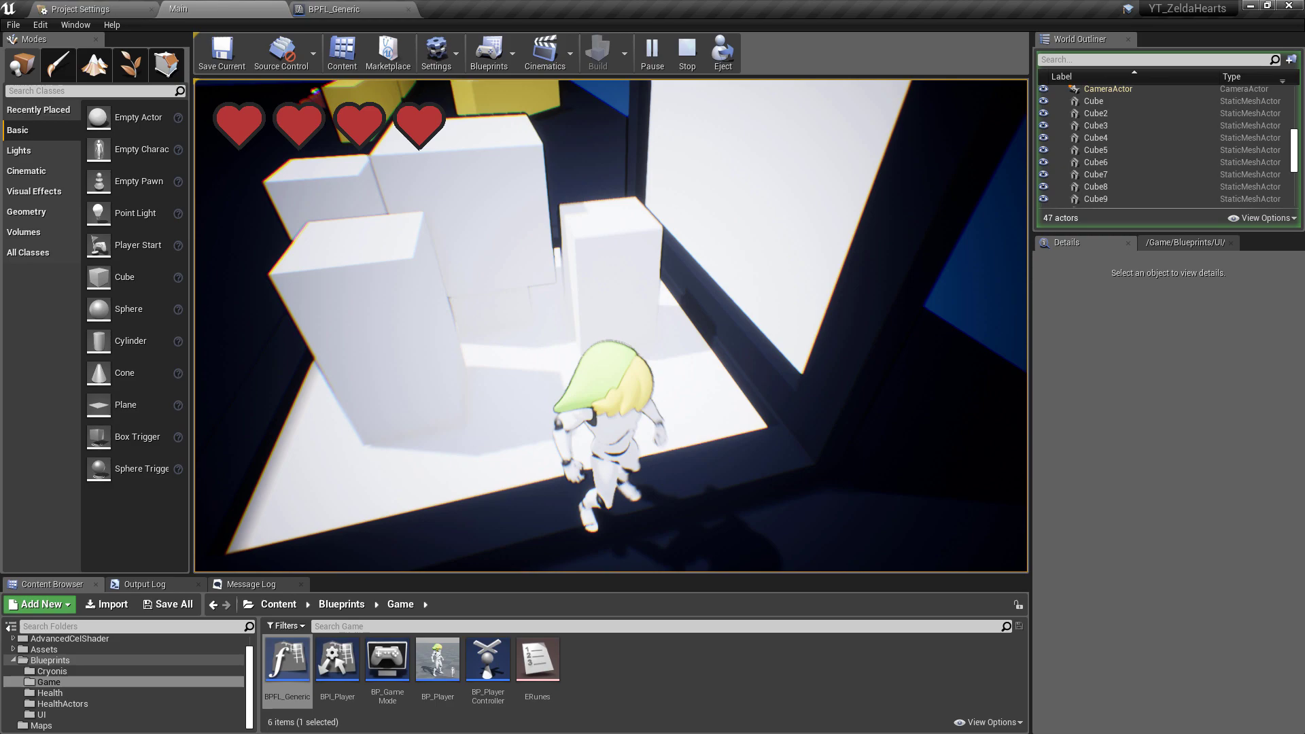
{"action": "key", "text": "w"}
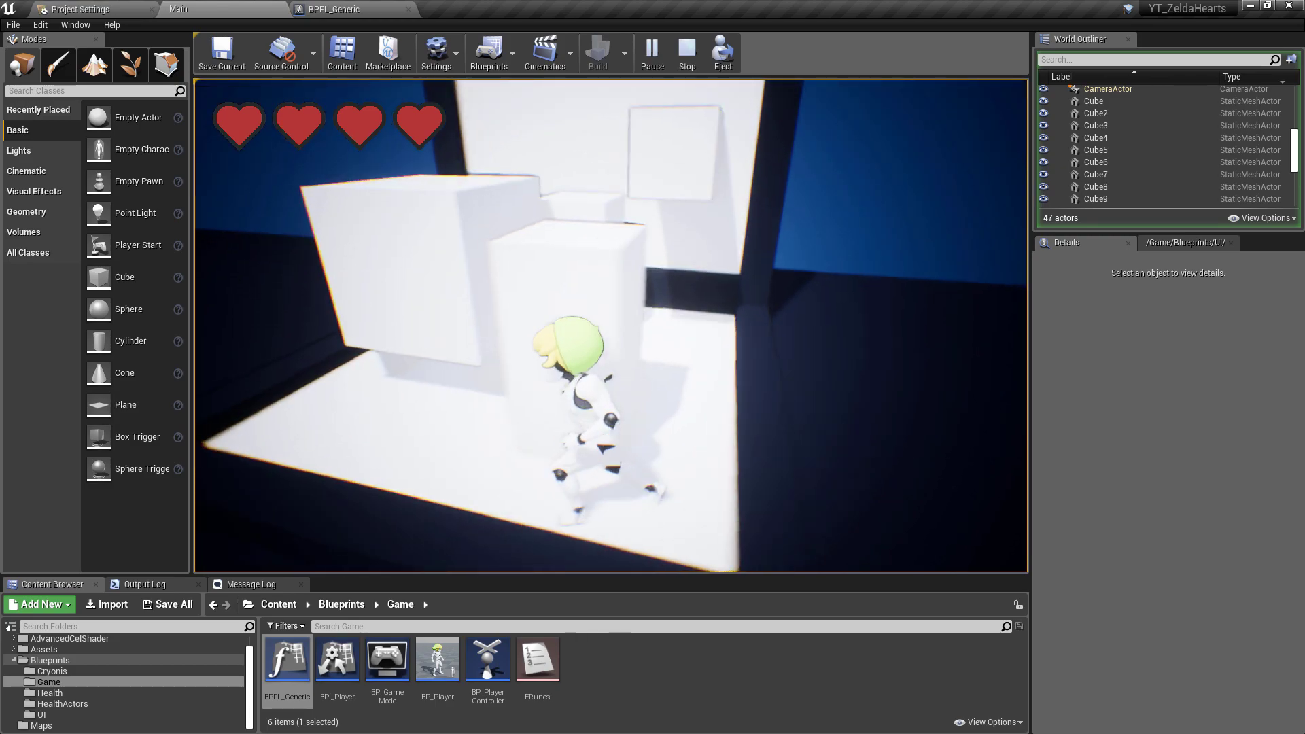
{"action": "key", "text": "w"}
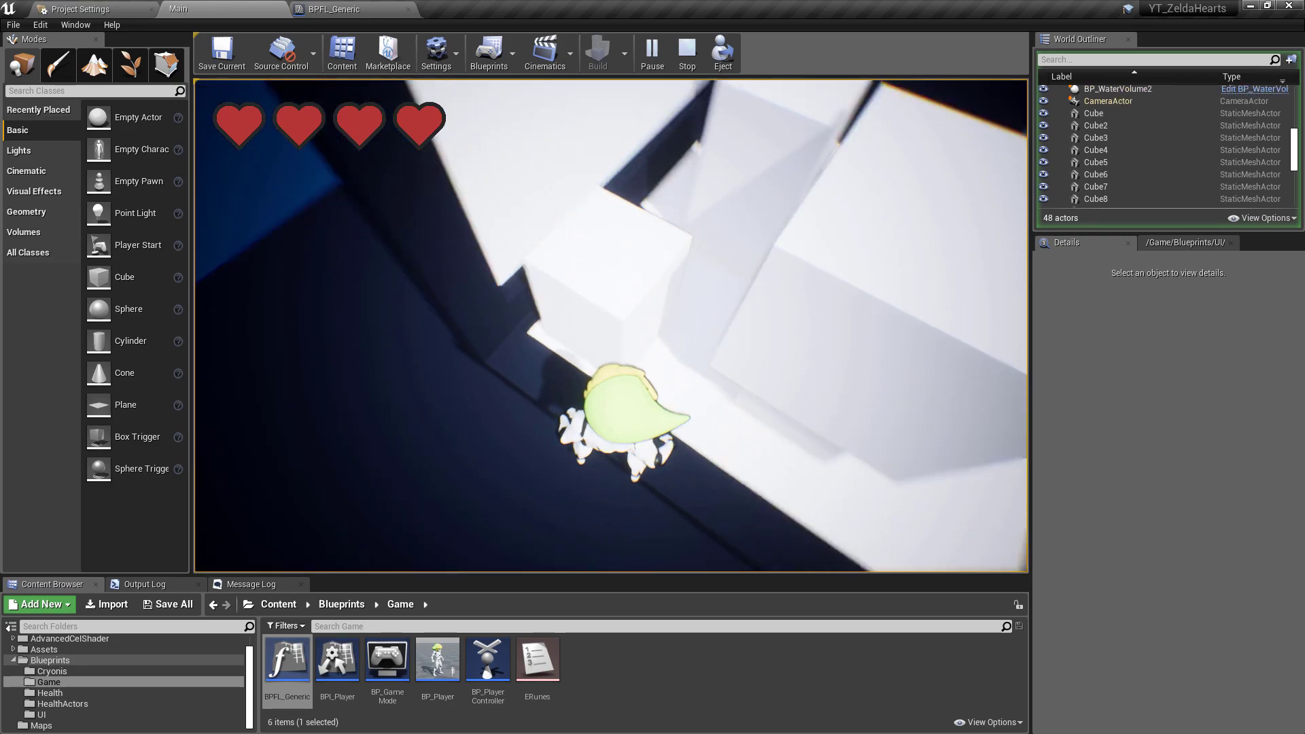
{"action": "key", "text": "w"}
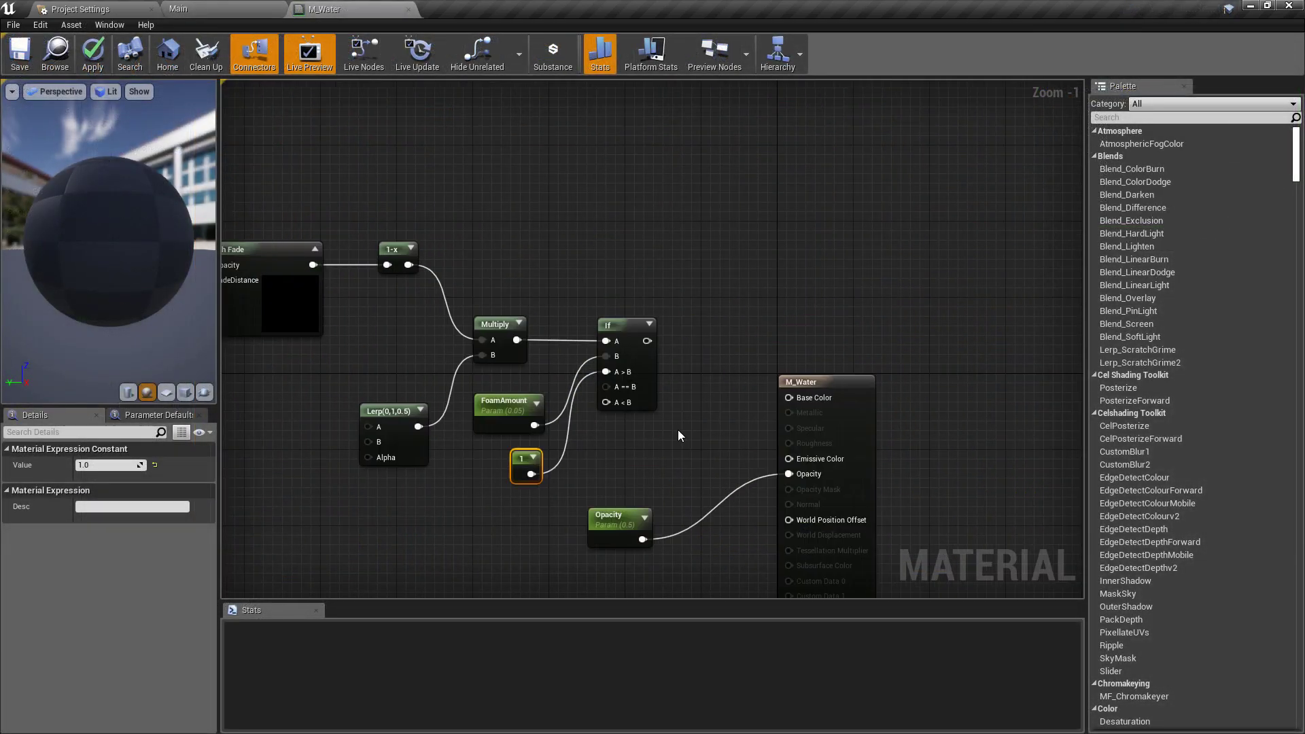
Step: Add a colour Vector Parameter and an Opacity Scalar Parameter to the M_CryoBase graph
{"action": "right_click", "coordinate": [455, 468]}
{"action": "left_click", "coordinate": [462, 462]}
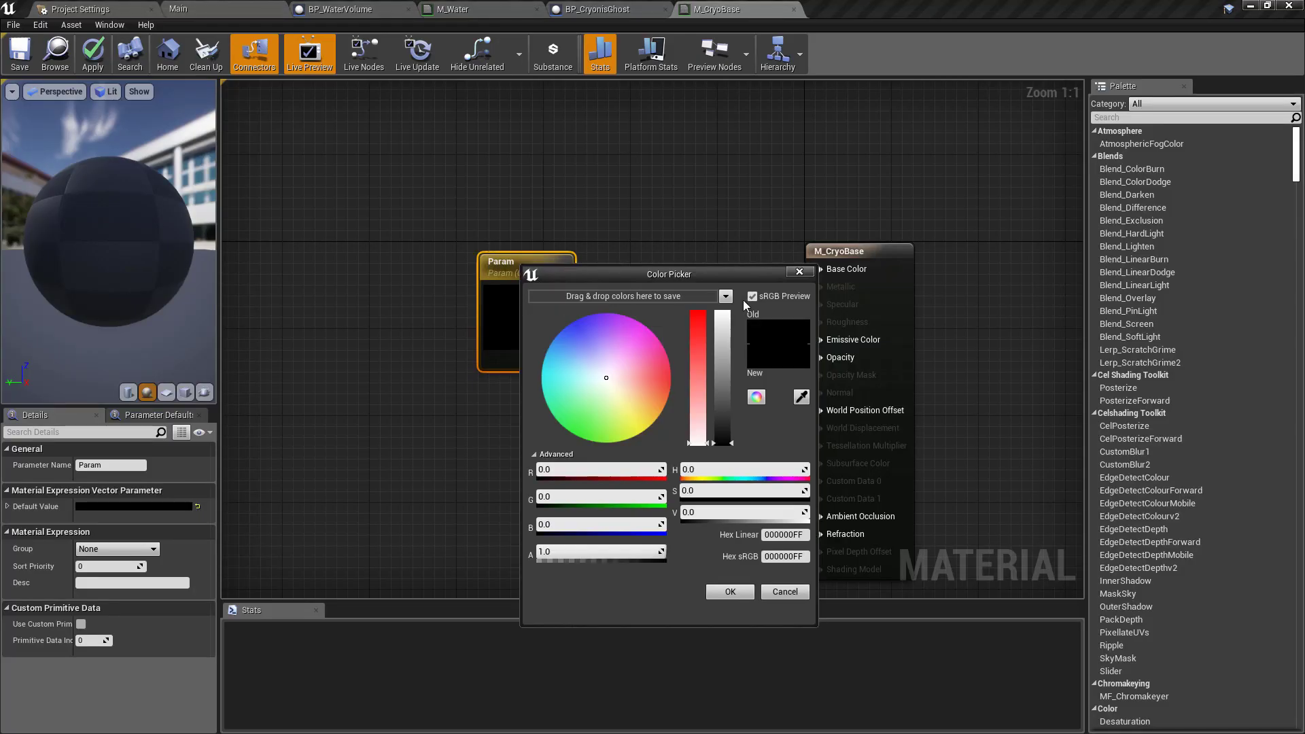
{"action": "left_click", "coordinate": [525, 438]}
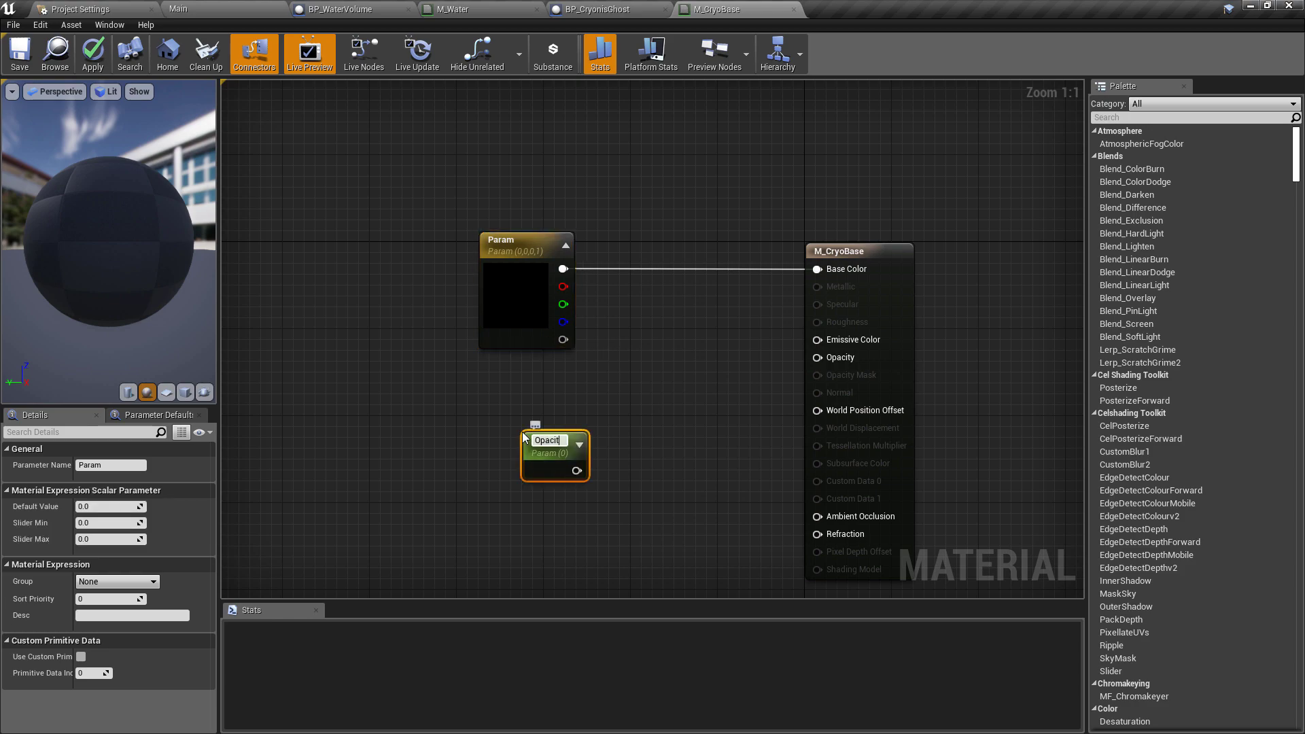
Step: Add a third scalar parameter named Emissive above Opacity, plus a Multiply node
{"action": "left_click", "coordinate": [548, 404]}
{"action": "left_click", "coordinate": [518, 417]}
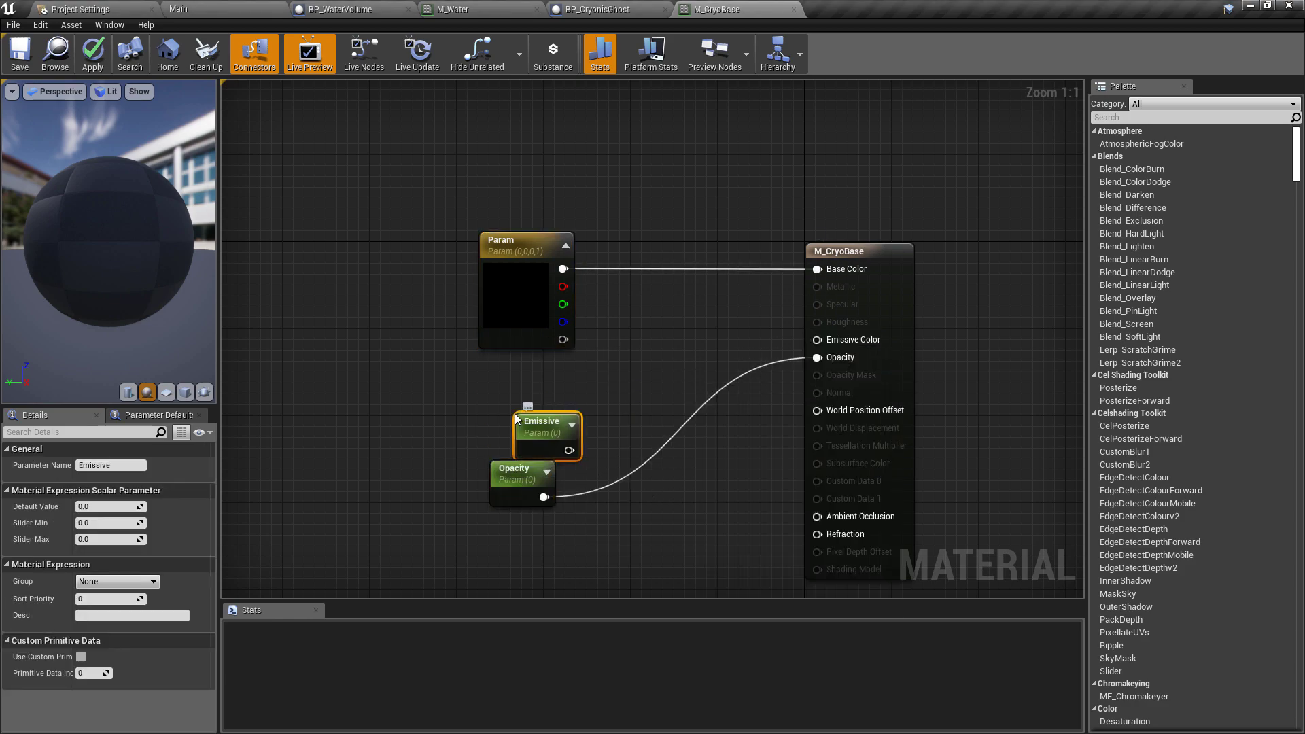
{"action": "type", "text": "Emissive"}
{"action": "left_click_drag", "start_coordinate": [544, 425], "coordinate": [507, 393]}
{"action": "right_click_drag", "start_coordinate": [471, 461], "coordinate": [445, 448]}
{"action": "left_click", "coordinate": [479, 382]}
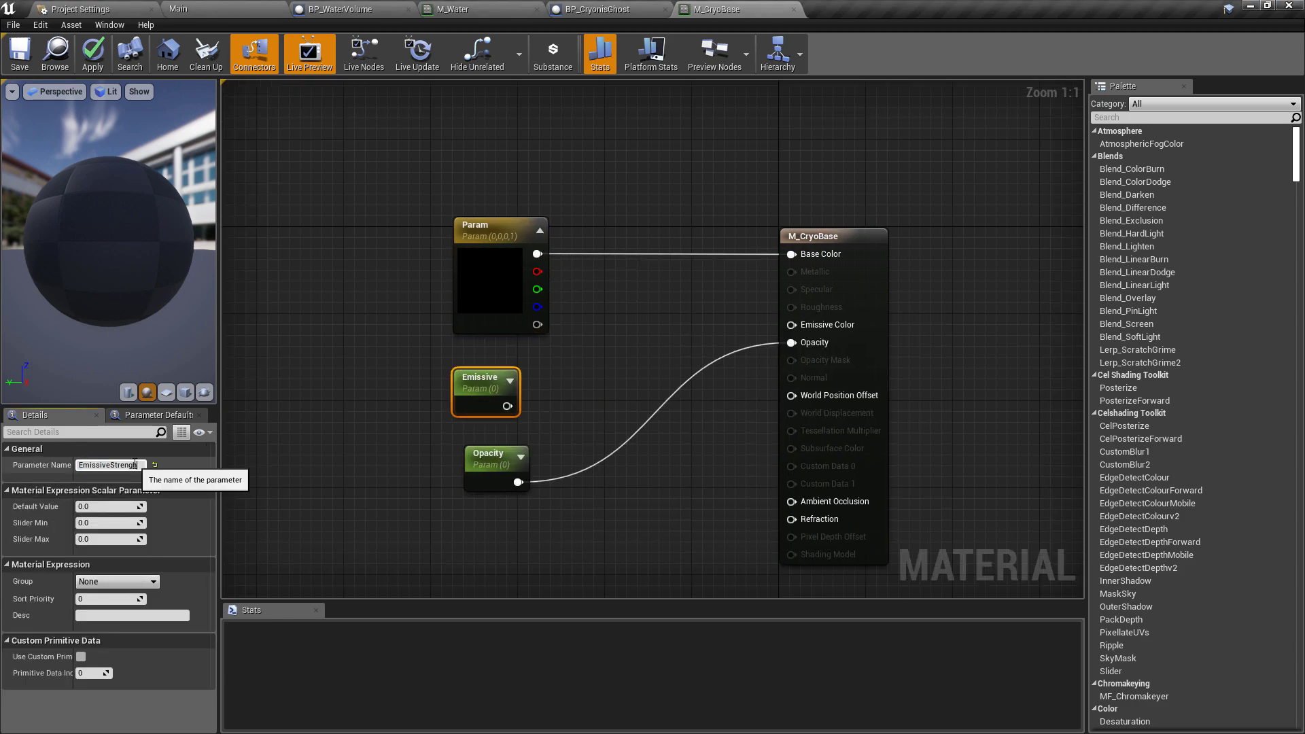
{"action": "left_click_drag", "start_coordinate": [507, 406], "coordinate": [598, 293]}
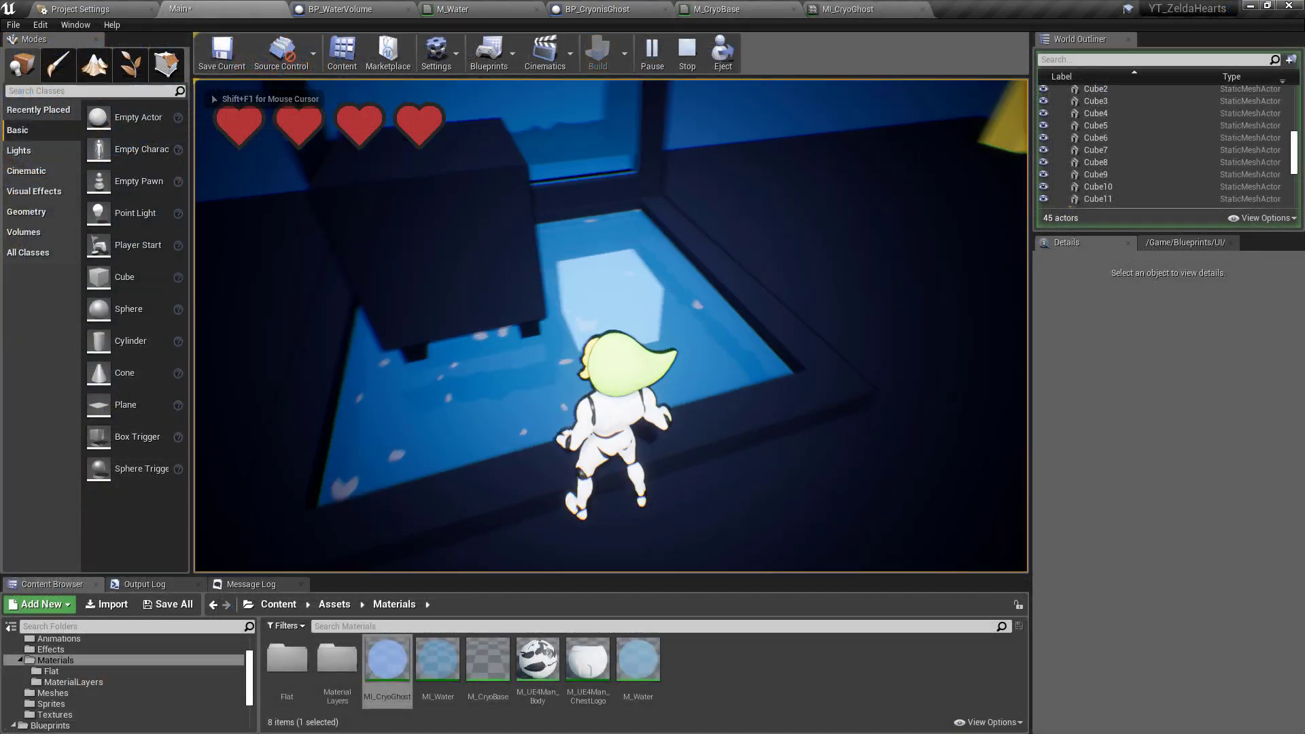
Step: In MI_CryoGhost, adjust the Opacity value and choose a light blue Param colour
{"action": "left_click", "coordinate": [866, 6]}
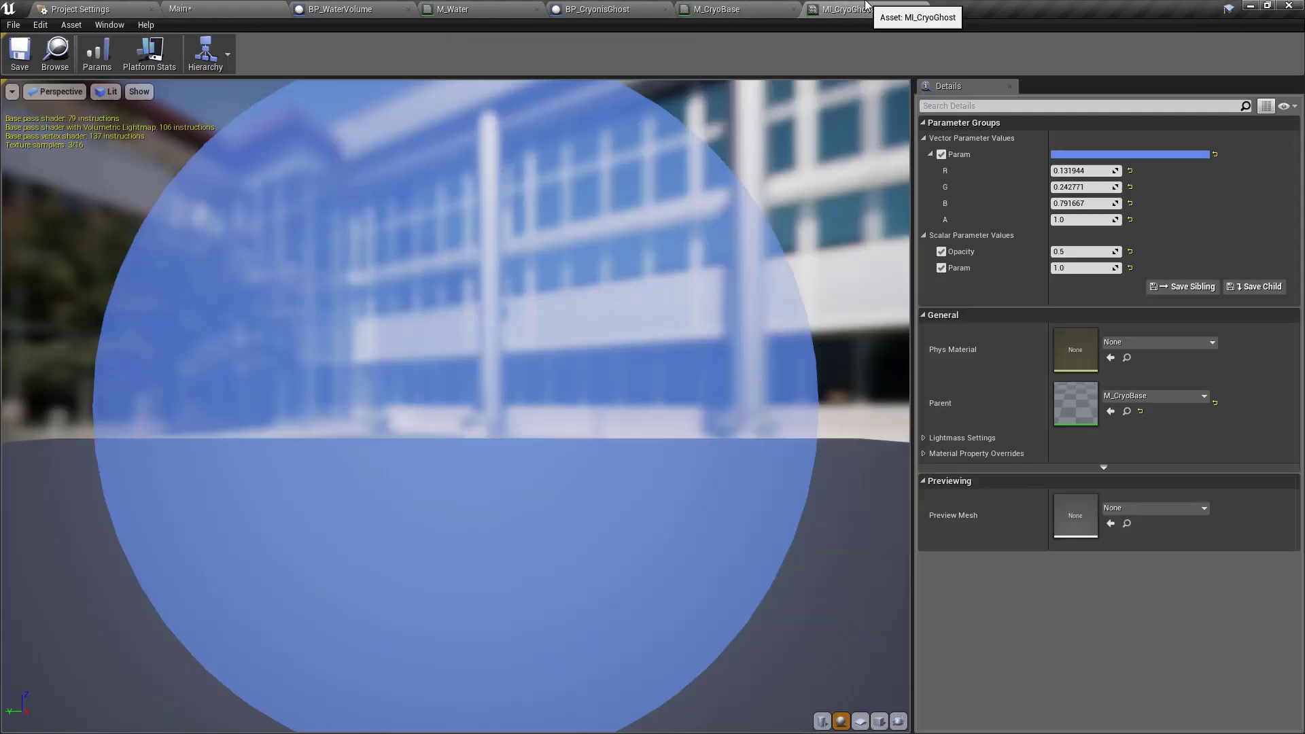
{"action": "mouse_move", "coordinate": [1099, 252]}
{"action": "left_mouse_down"}
{"action": "mouse_move", "coordinate": [1080, 252]}
{"action": "mouse_move", "coordinate": [1099, 253]}
{"action": "left_mouse_up"}
{"action": "left_click", "coordinate": [1130, 154]}
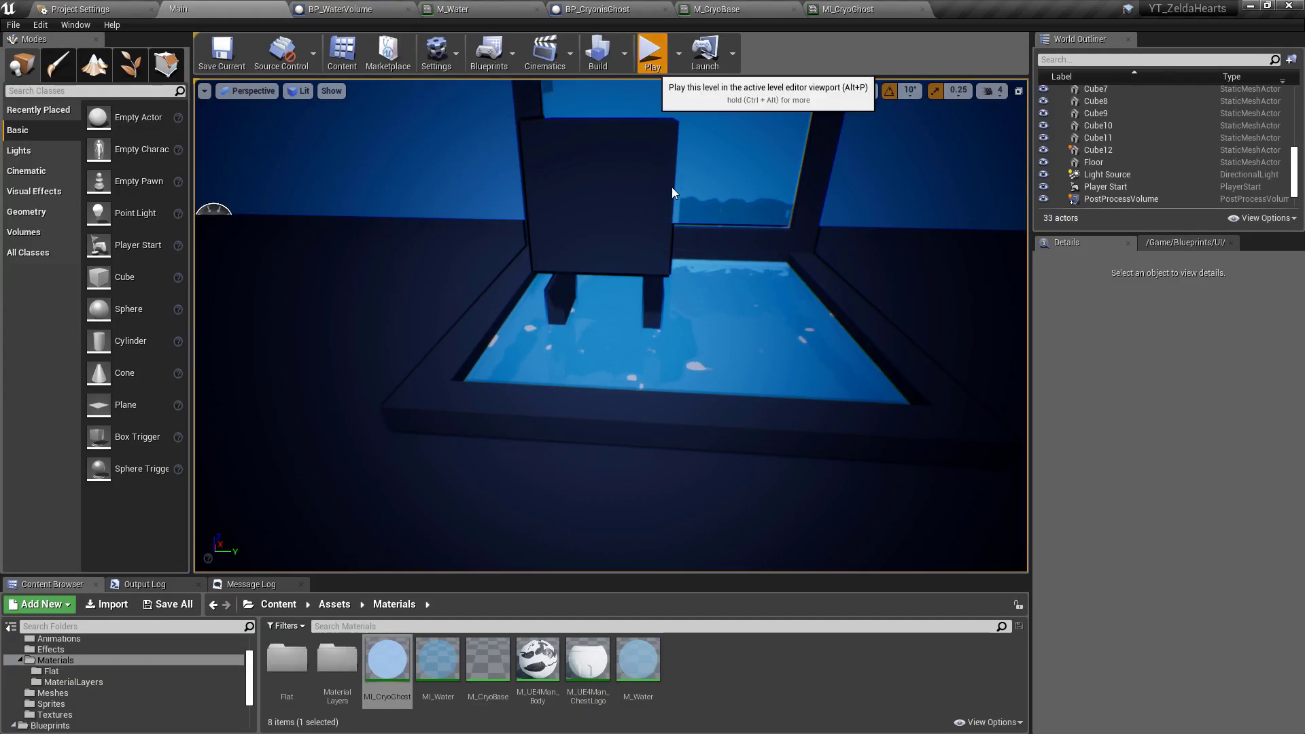
Step: Start Play-in-Editor on the Main level to test the translucent blue pillars
{"action": "left_click", "coordinate": [651, 51]}
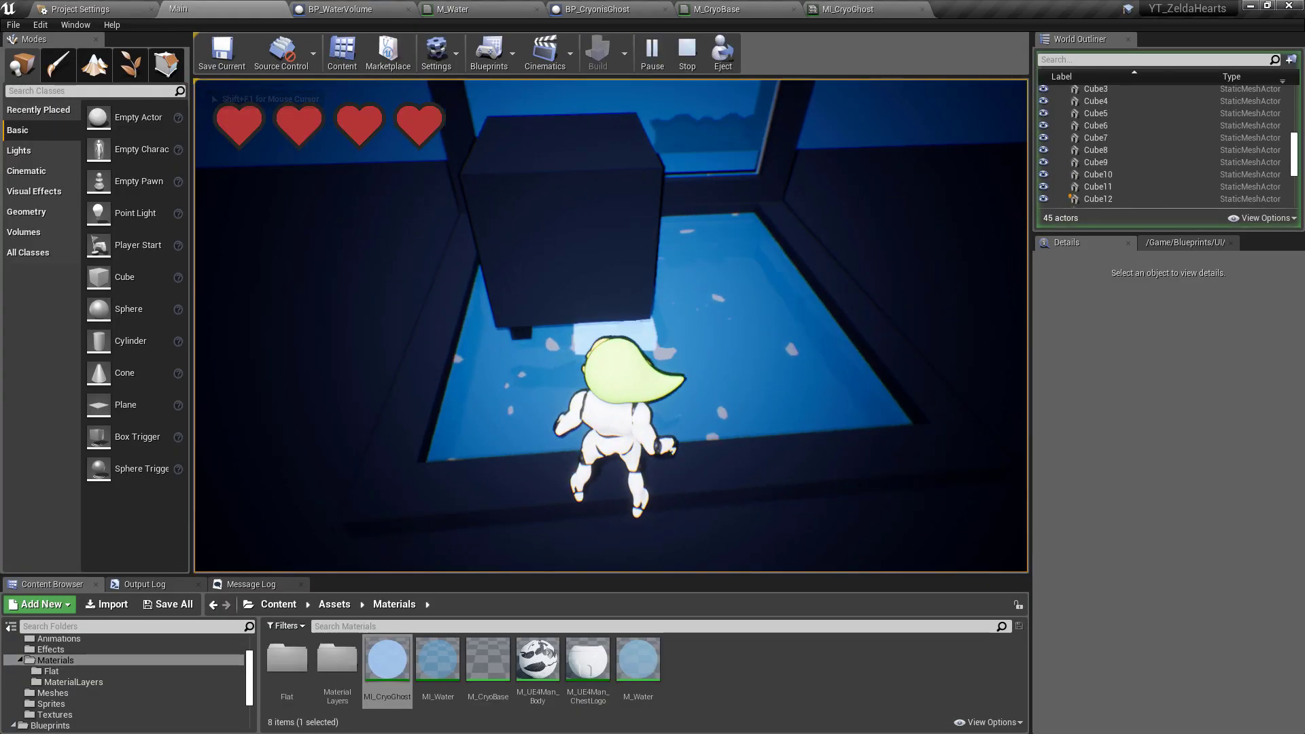